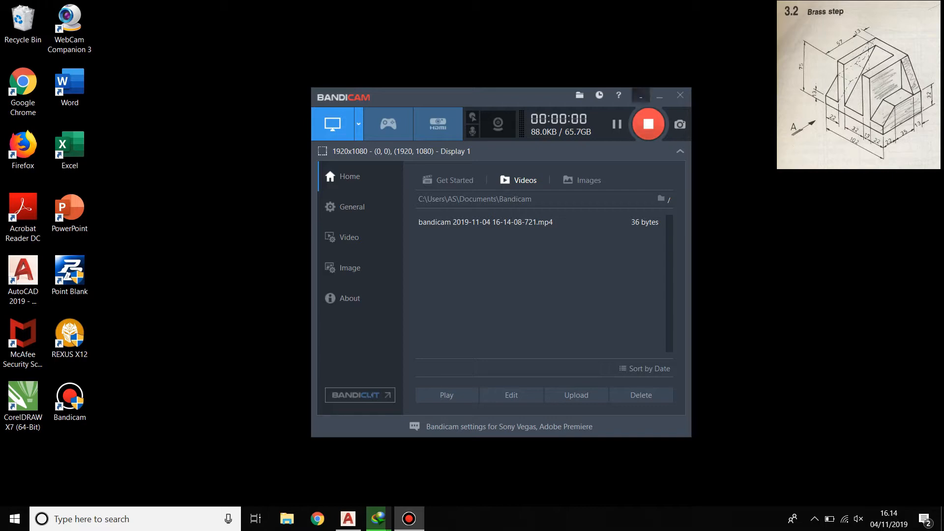
- Switch to AutoCAD, turn off isometric drafting and zoom to show the whole drawing
click(659, 96)
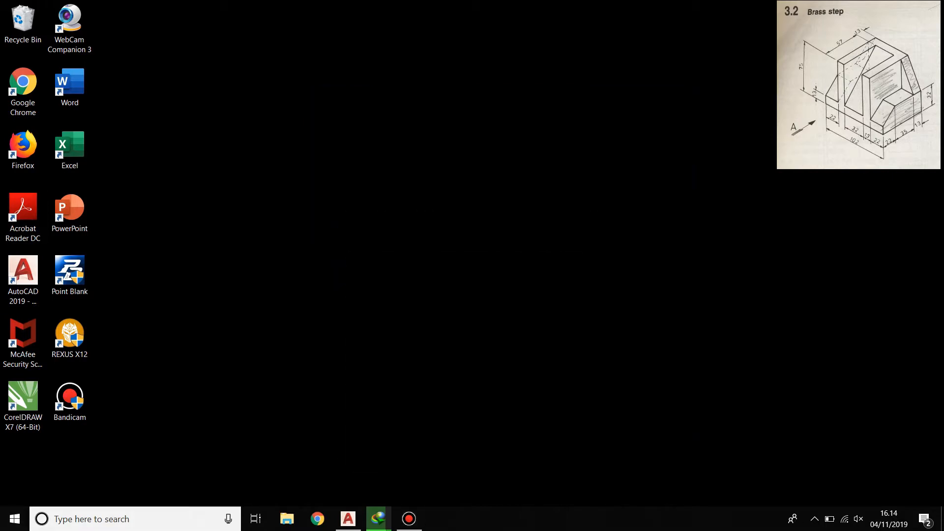
key(alt+Tab)
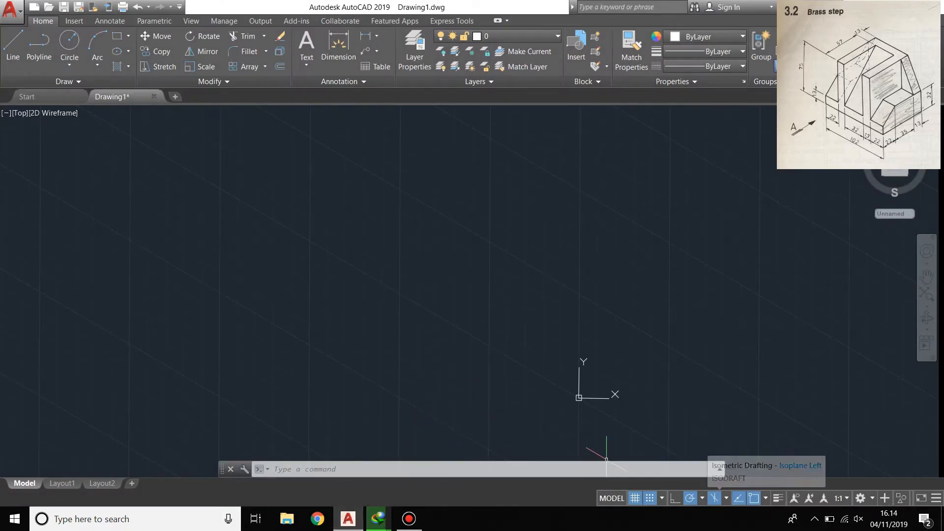
click(714, 498)
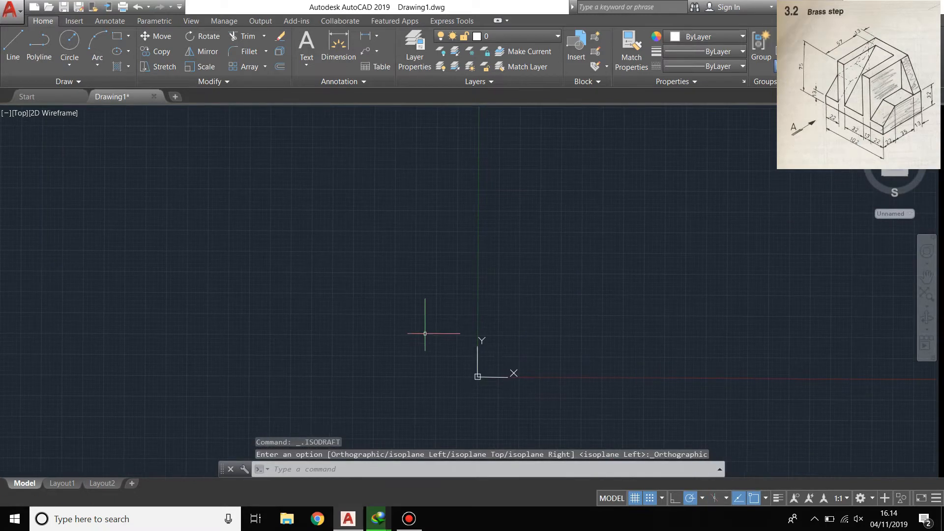
key(Return)
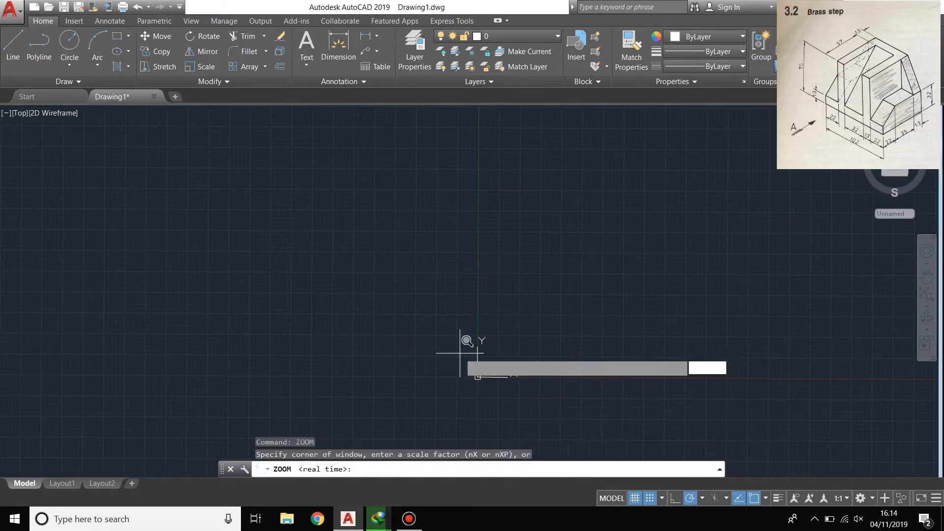
text(a)
key(Return)
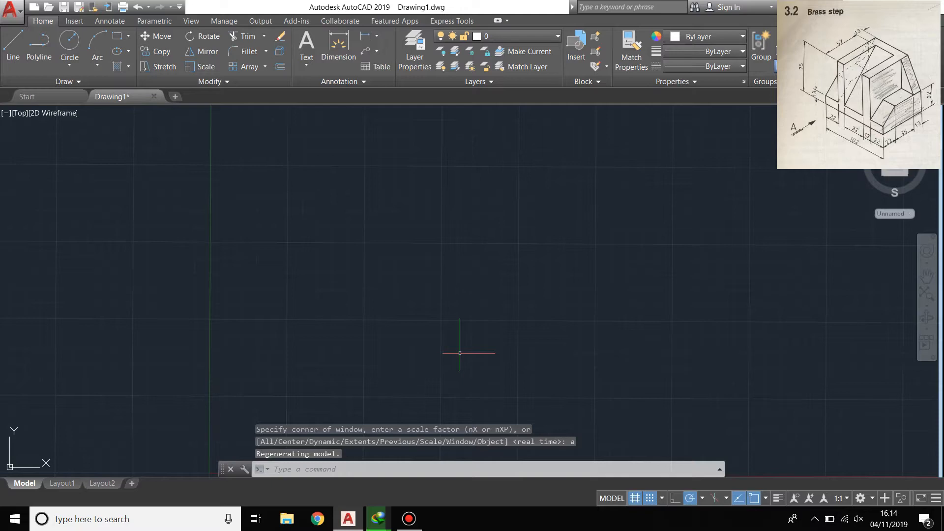
- Check the snap and grid drafting settings and turn on isometric drafting on isoplane Left
text(ds)
key(Return)
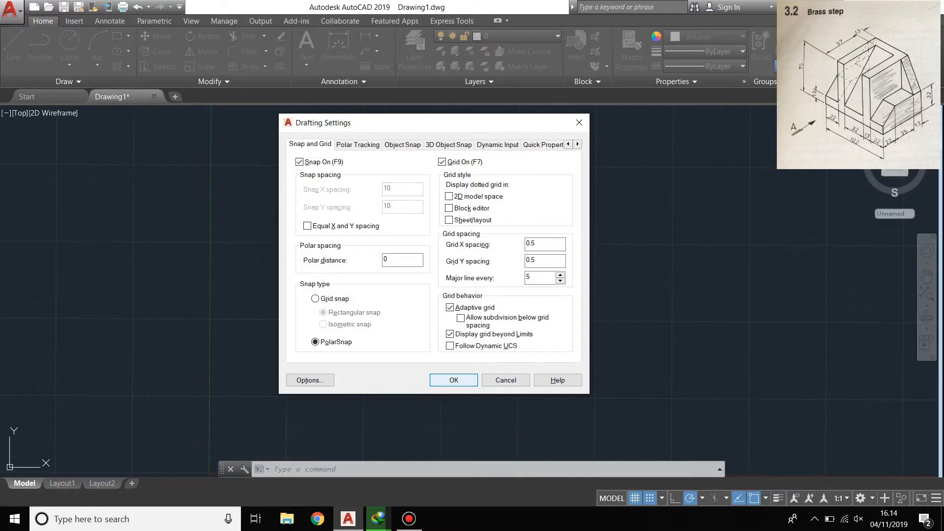
key(Return)
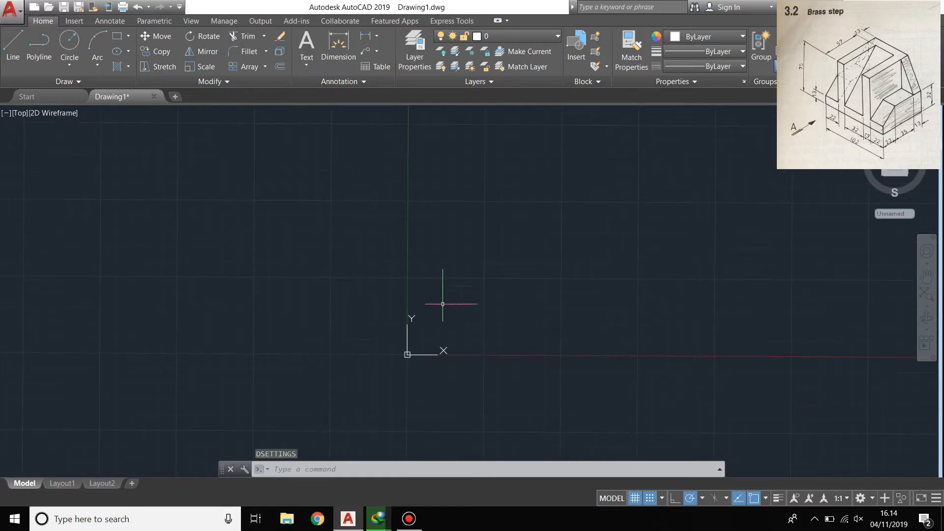
click(726, 498)
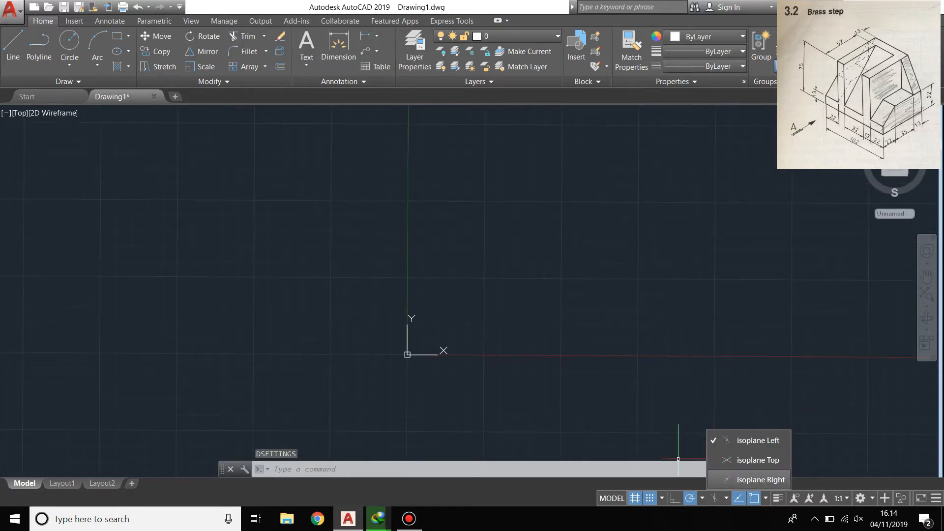
click(731, 472)
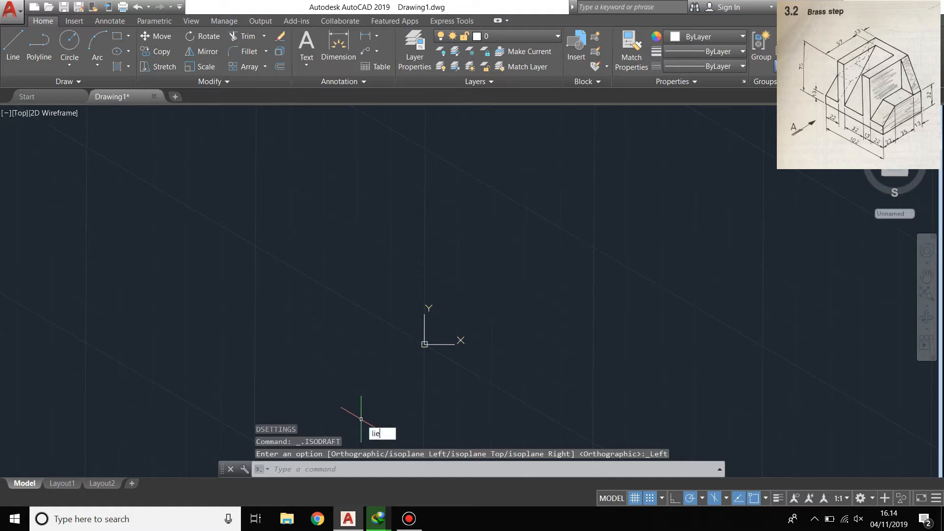
- Draw the closed front face from 0,0: 102 along 150°, 75 straight up, 102 back along 330°, and down to the origin
key(Return)
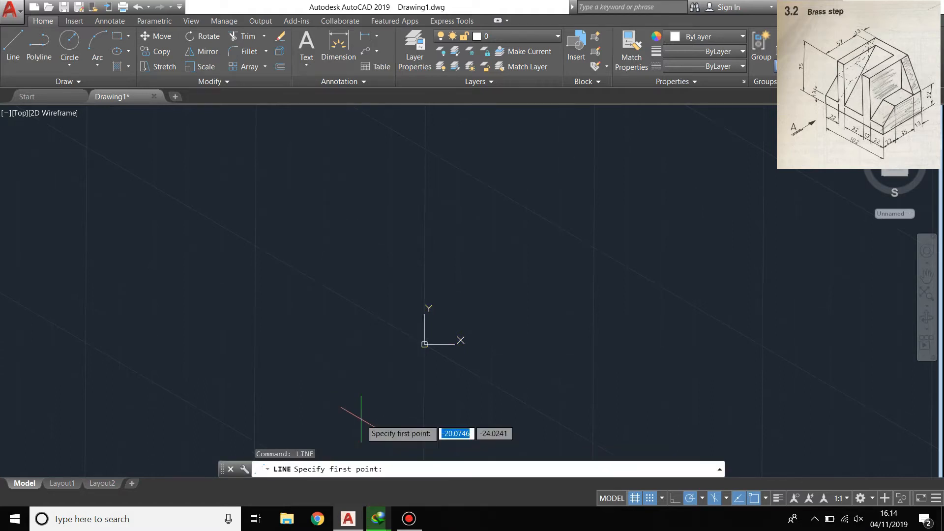
text(0,0)
key(Return)
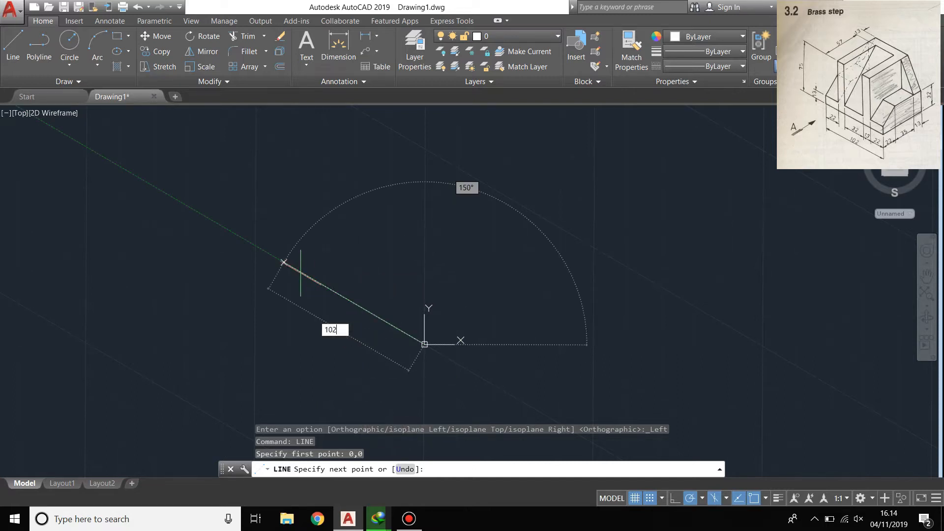
text(102)
key(Return)
middle_drag(168, 194, 241, 288)
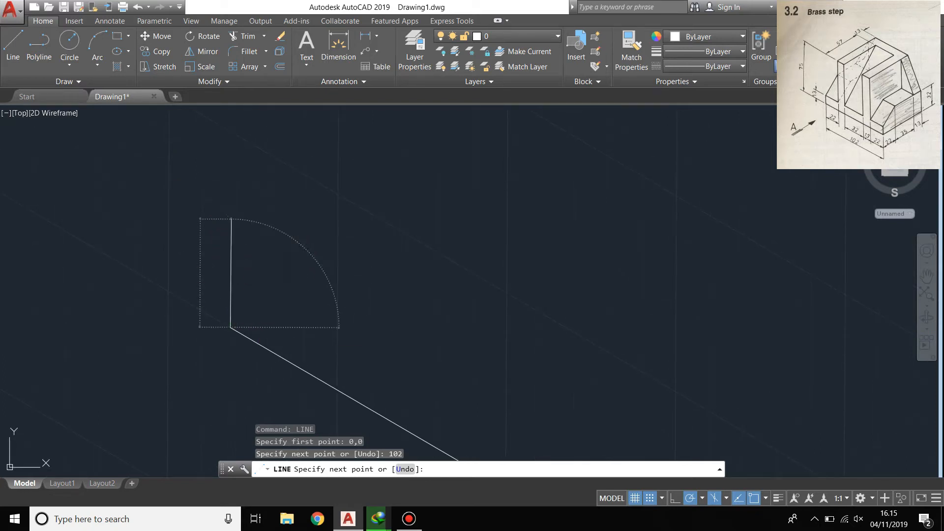
text(75)
key(Return)
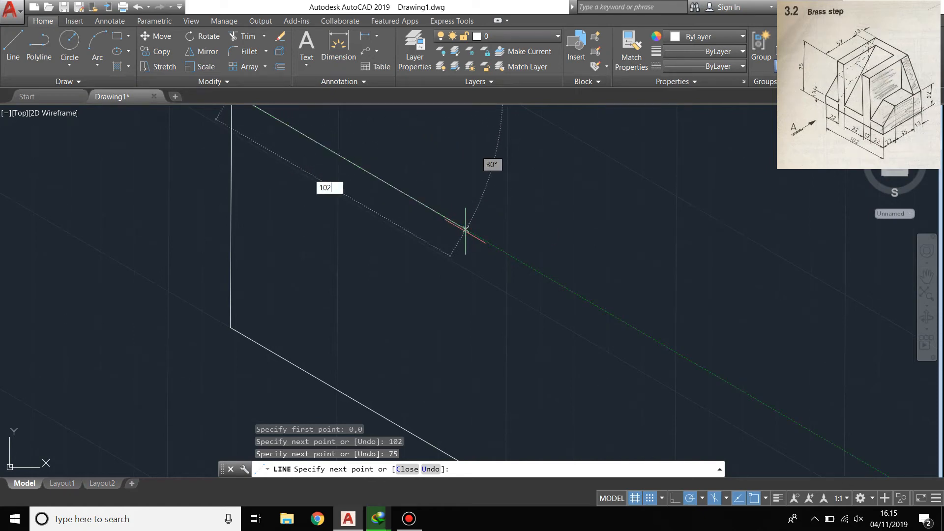
scroll(492, 254, down, 3)
text(102)
key(Return)
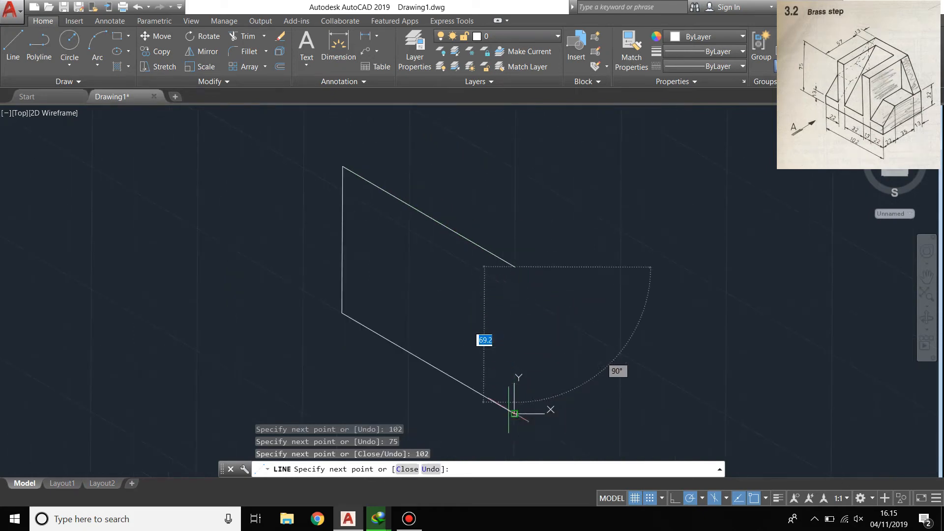
click(514, 413)
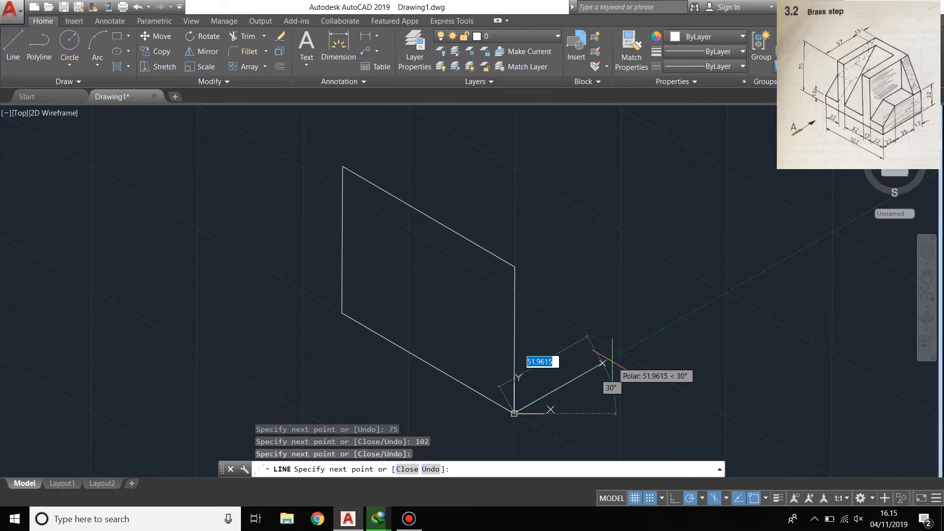
- Continue the line from the origin 70 along 30°, 75 up, 102 along 150°, and to the front face's upper far corner
text(7)
key(Return)
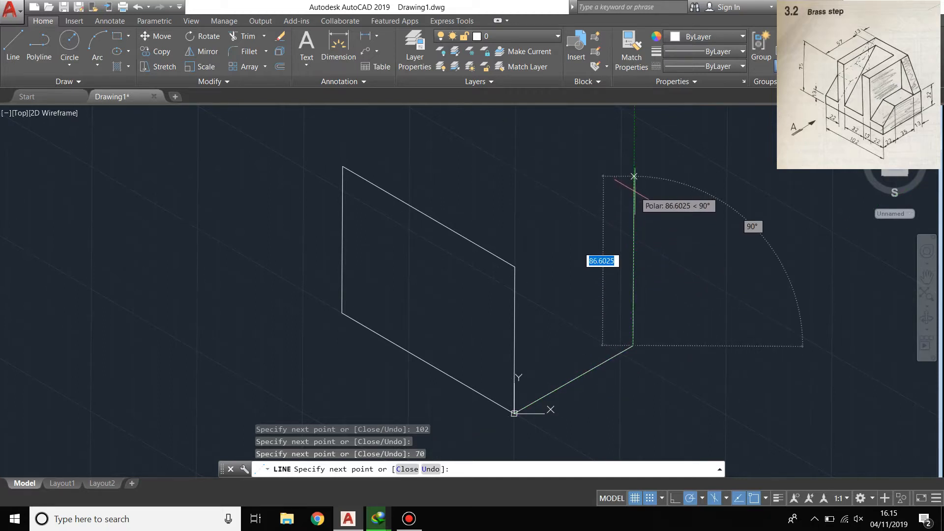
text(75)
key(Return)
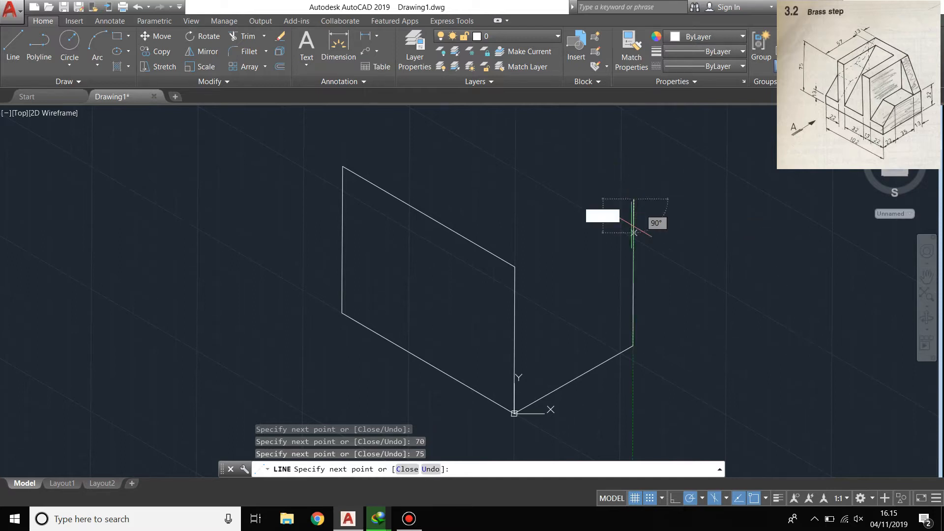
middle_drag(609, 245, 594, 313)
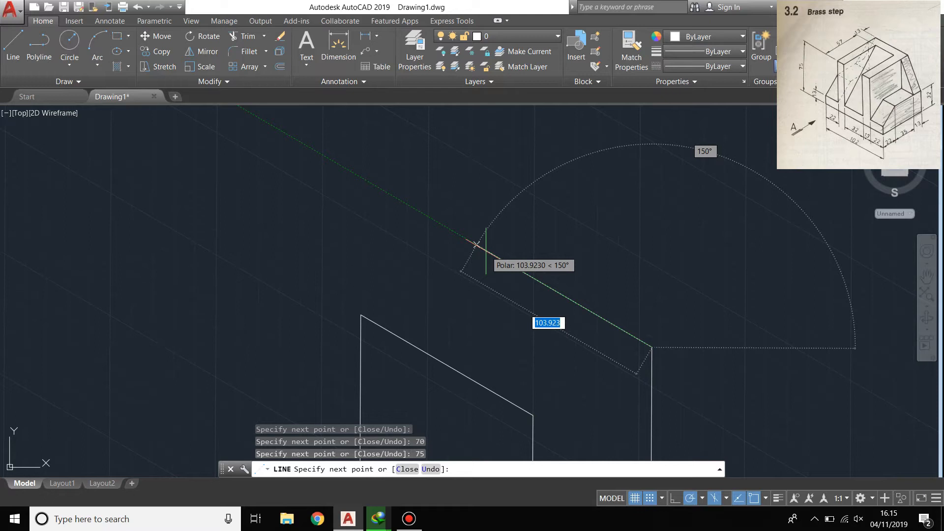
text(102)
key(Return)
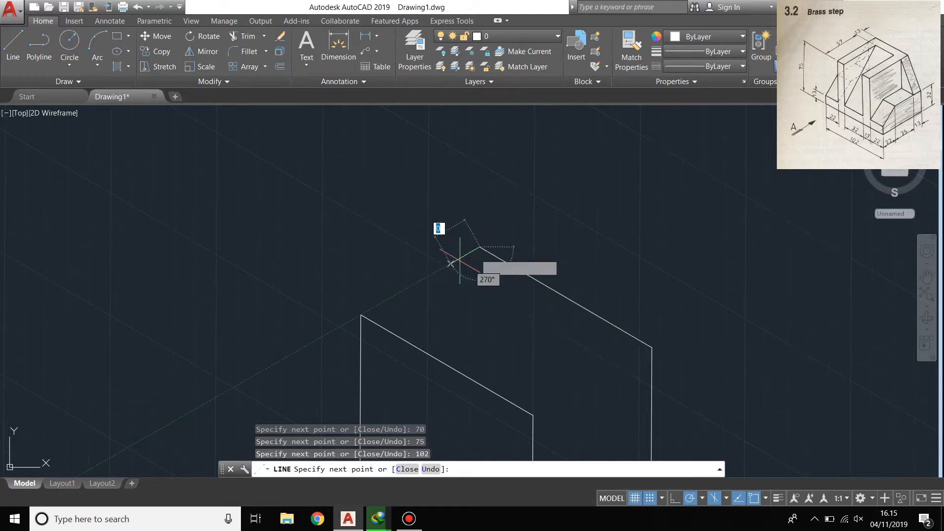
click(361, 315)
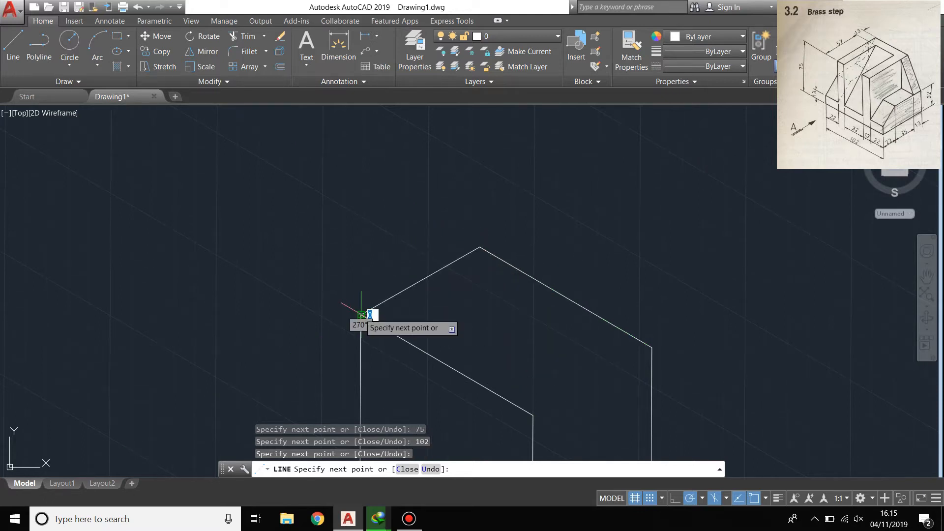
key(Return)
- Draw the remaining top edge of the box, joining the near upper corner to the upper corner of the right side
click(12, 49)
middle_drag(696, 377, 552, 293)
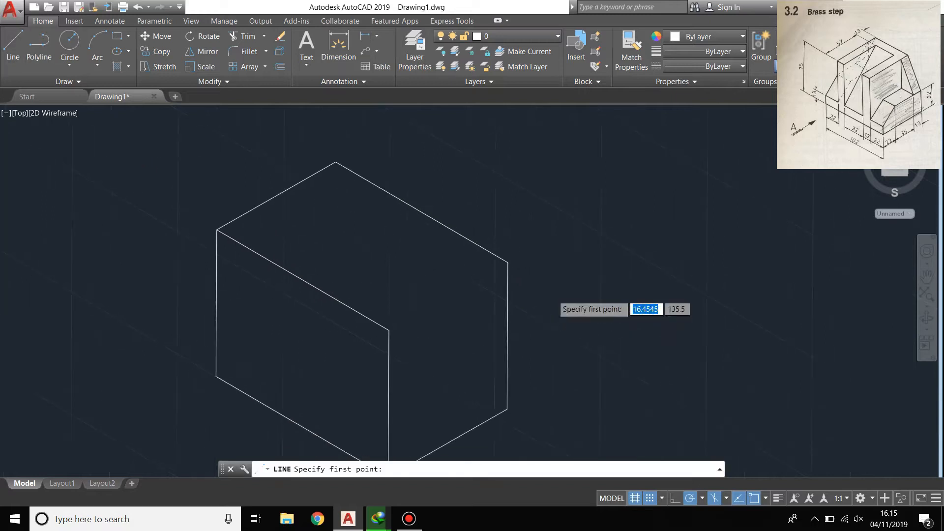
click(389, 330)
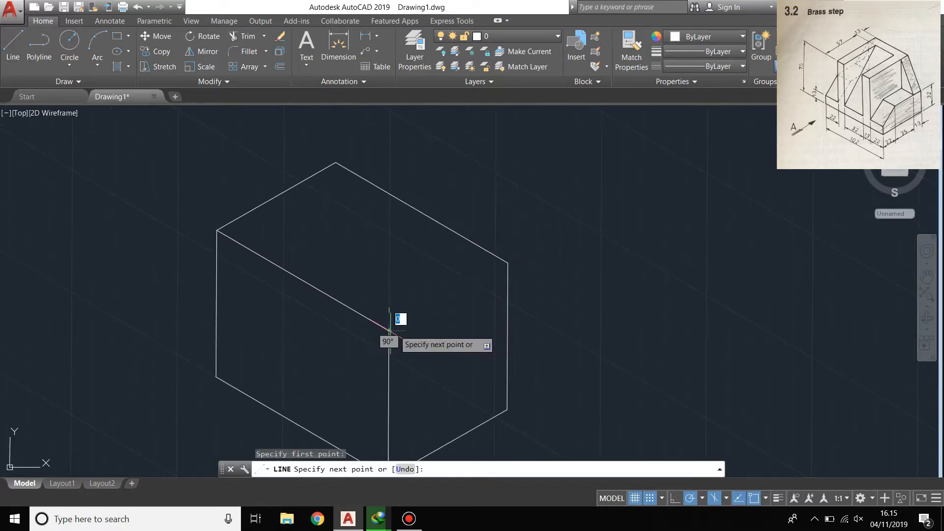
click(508, 264)
key(Return)
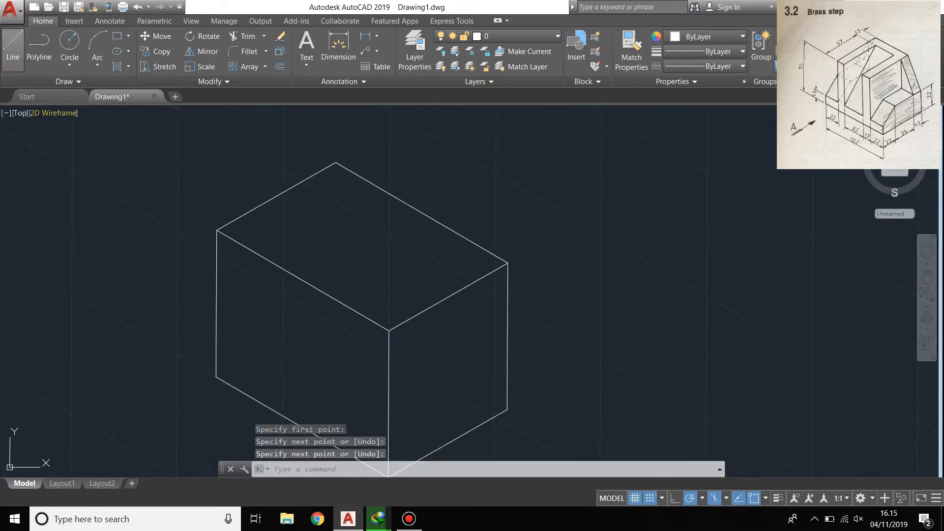
- Draw the box's three hidden edges: the 75 rear vertical and the two bottom edges from its lower end to the adjacent corners
key(Return)
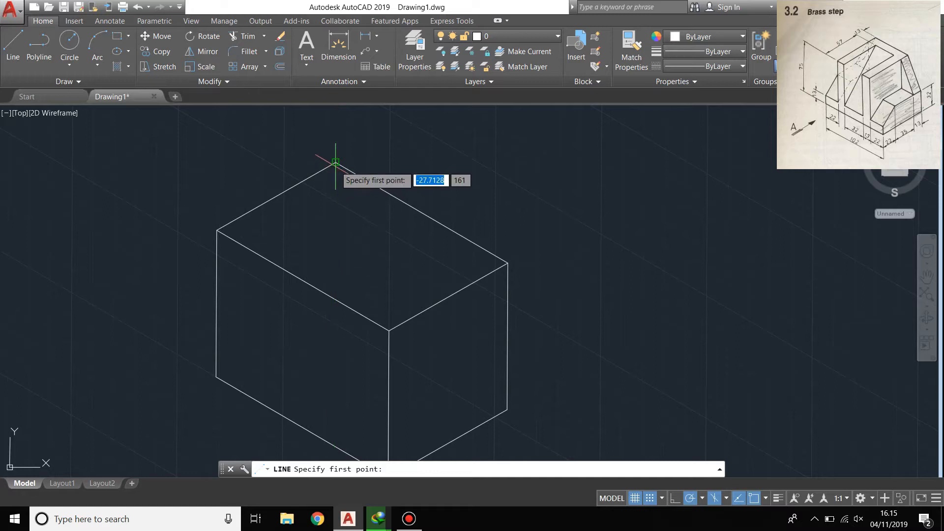
click(335, 162)
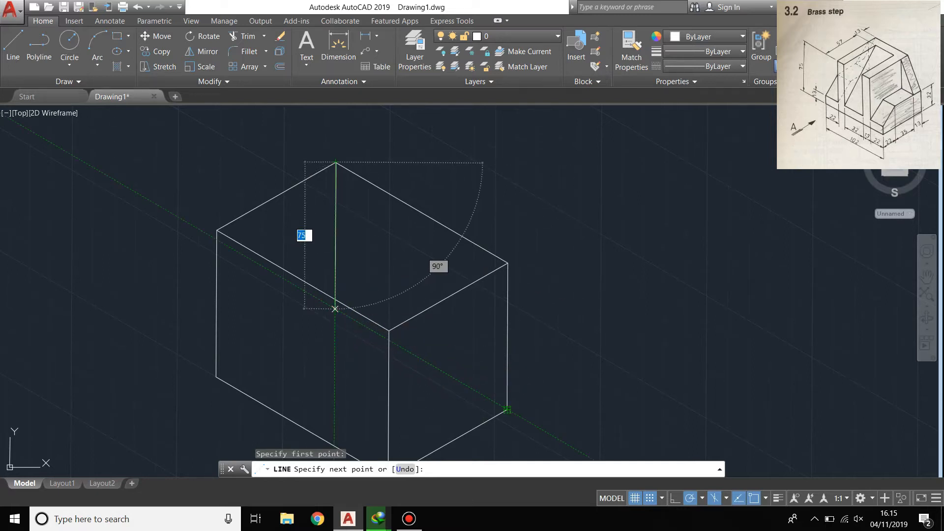
click(334, 309)
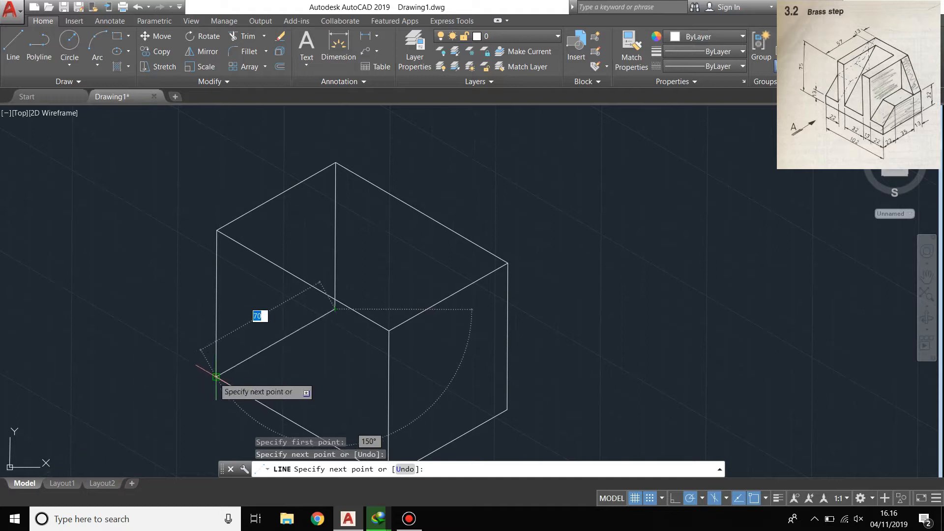
click(216, 376)
key(Return)
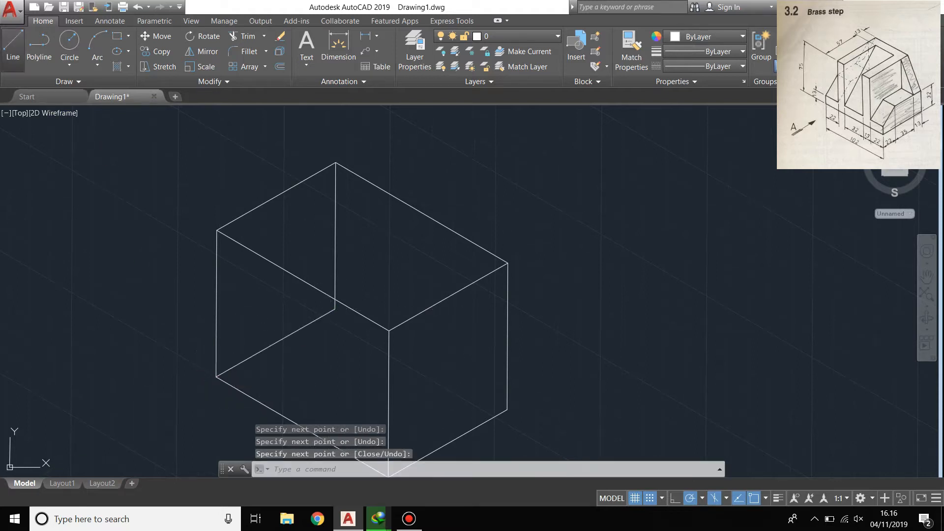
click(13, 44)
click(335, 309)
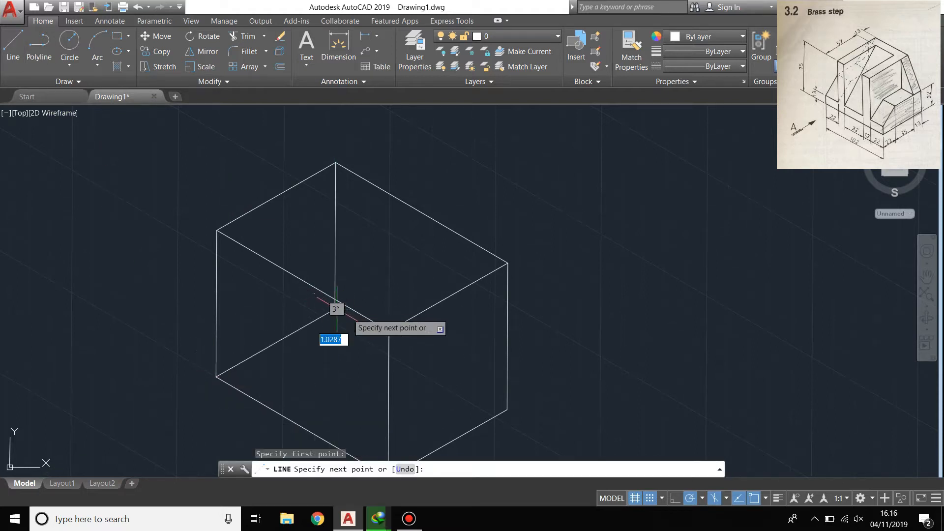
click(507, 411)
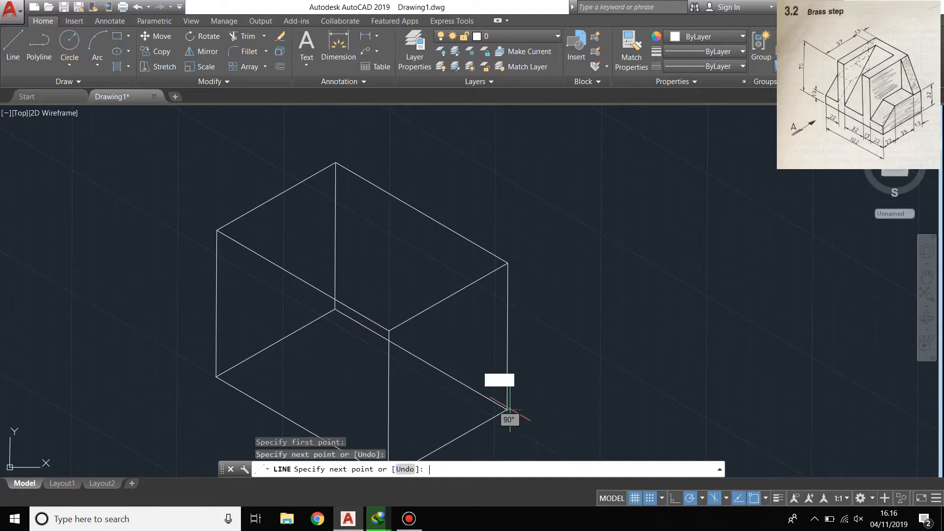
key(Return)
middle_drag(551, 382, 623, 344)
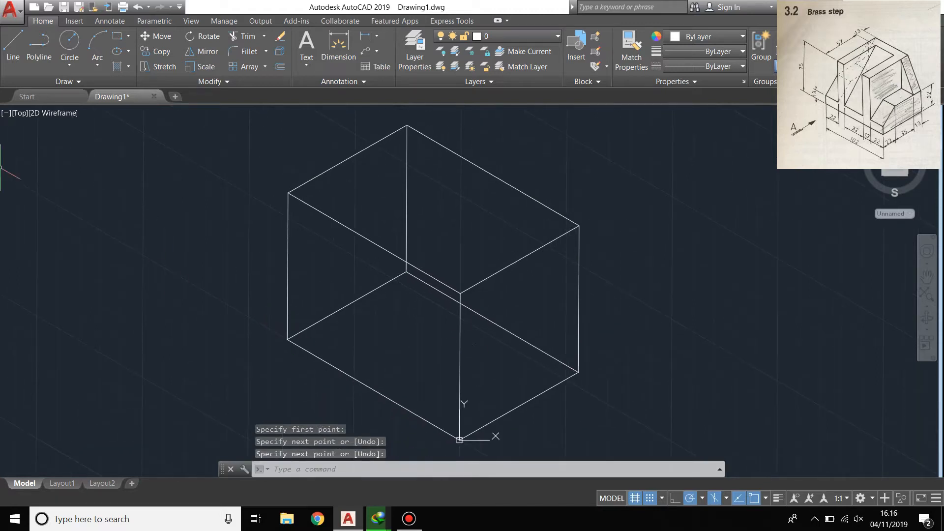
- Draw a line parallel to the front face's bottom edge, starting 13 above its left corner and running just past the near vertical edge
click(13, 49)
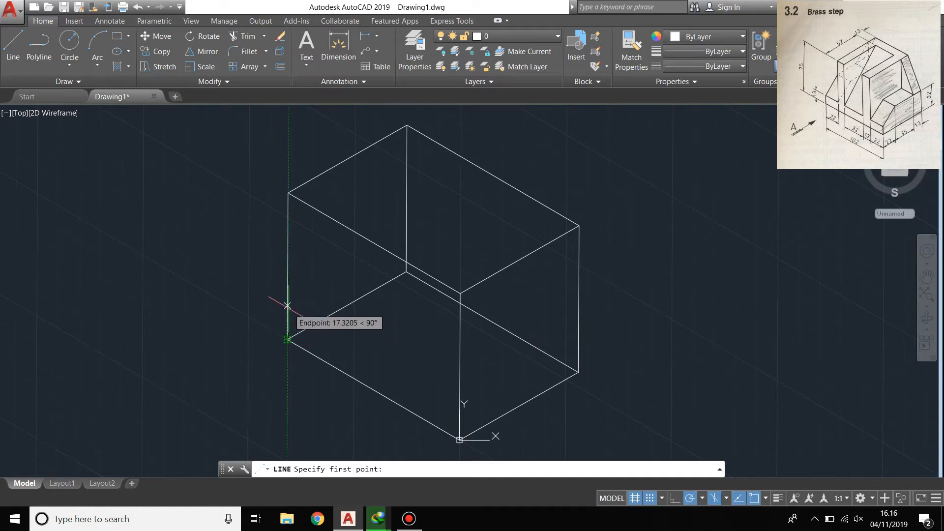
text(13)
key(Return)
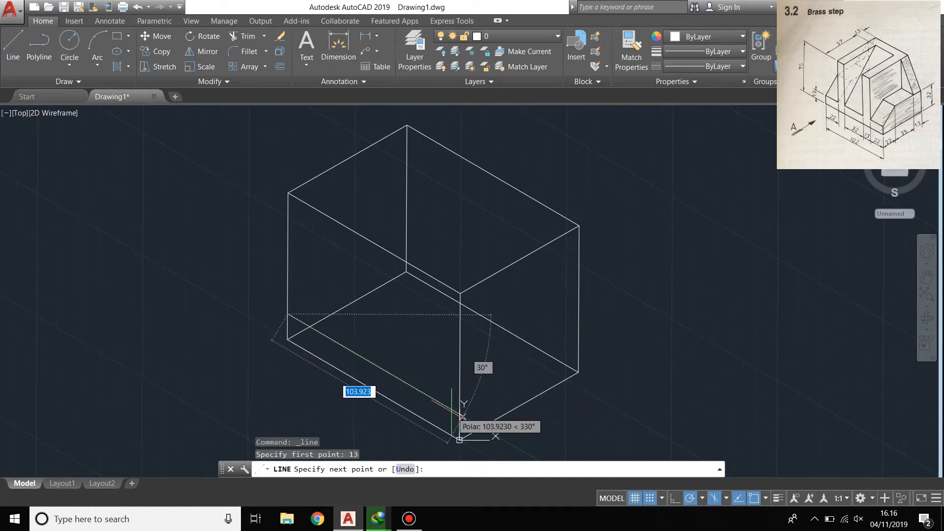
scroll(462, 417, up, 5)
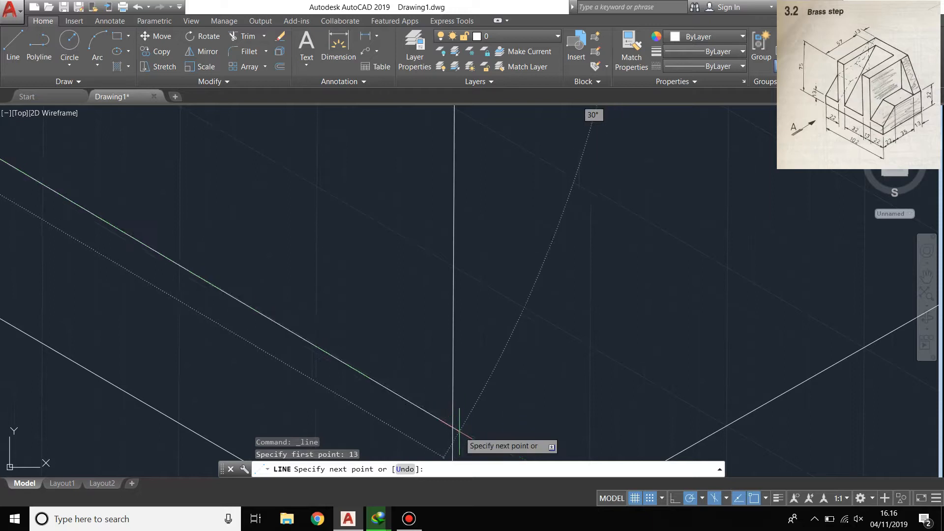
click(473, 430)
key(Return)
scroll(487, 401, down, 2)
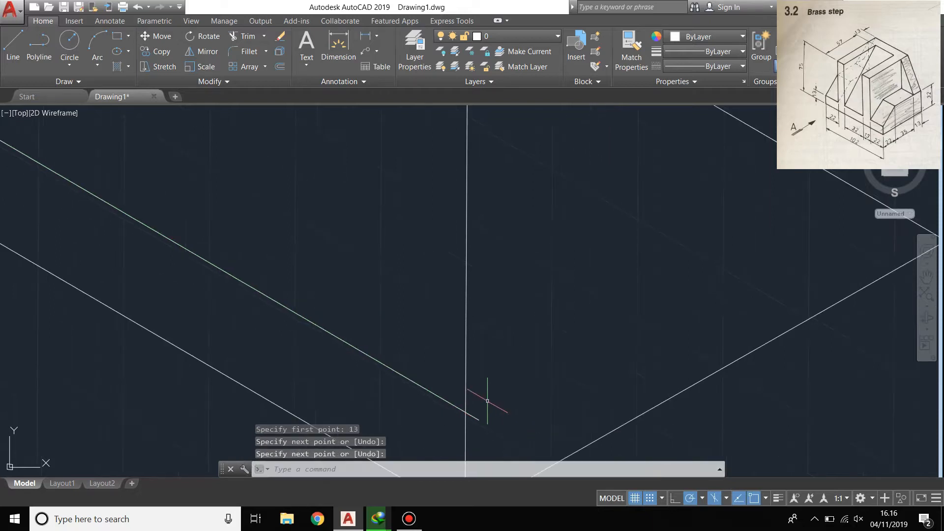
- Trim the end of the front face's lower parallel line that extends past the near vertical edge
text(tr)
key(Return)
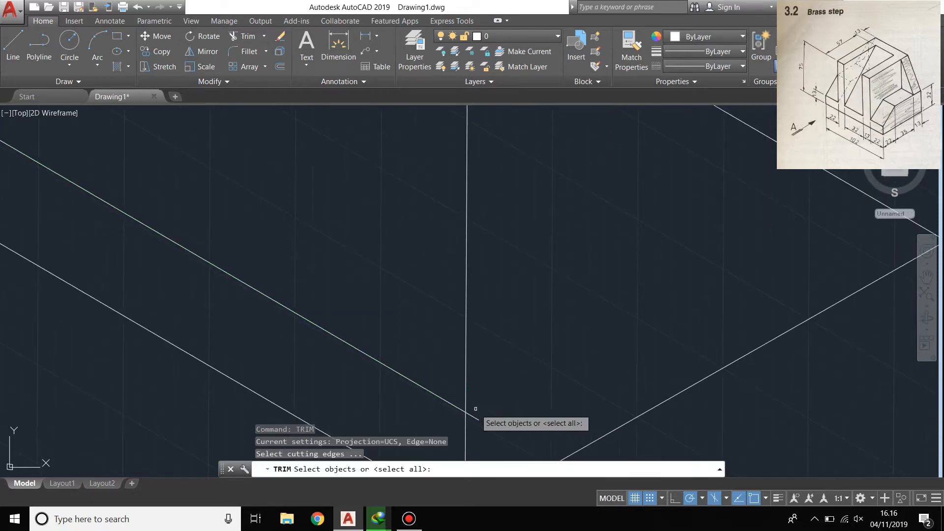
key(Return)
click(474, 400)
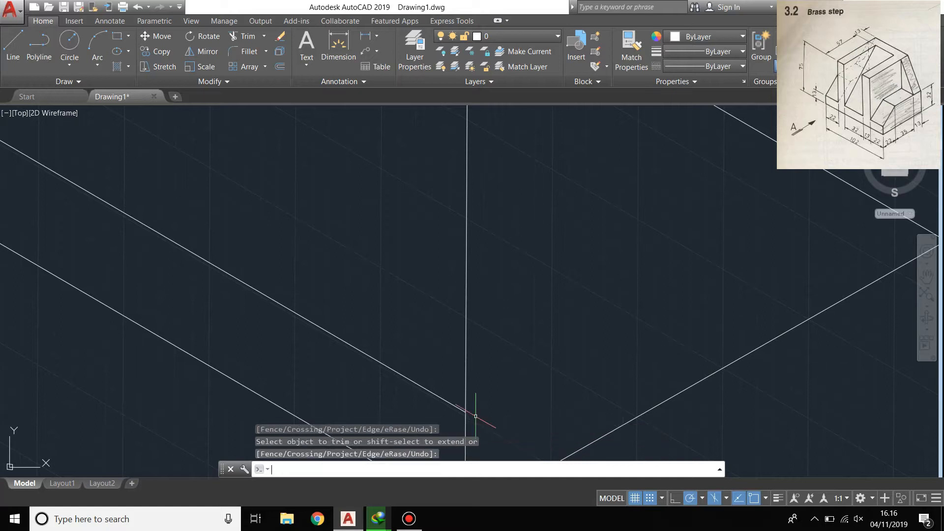
key(Return)
- Draw a vertical line on the front face, starting 22 along the lower parallel line from its left end and running above the top edge
scroll(484, 358, down, 3)
middle_drag(485, 358, 435, 316)
scroll(434, 317, down, 2)
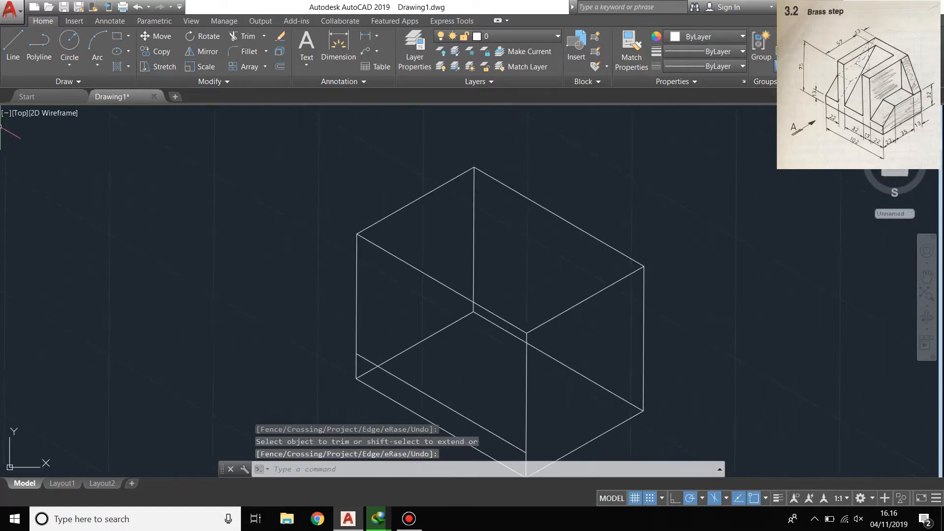
click(12, 44)
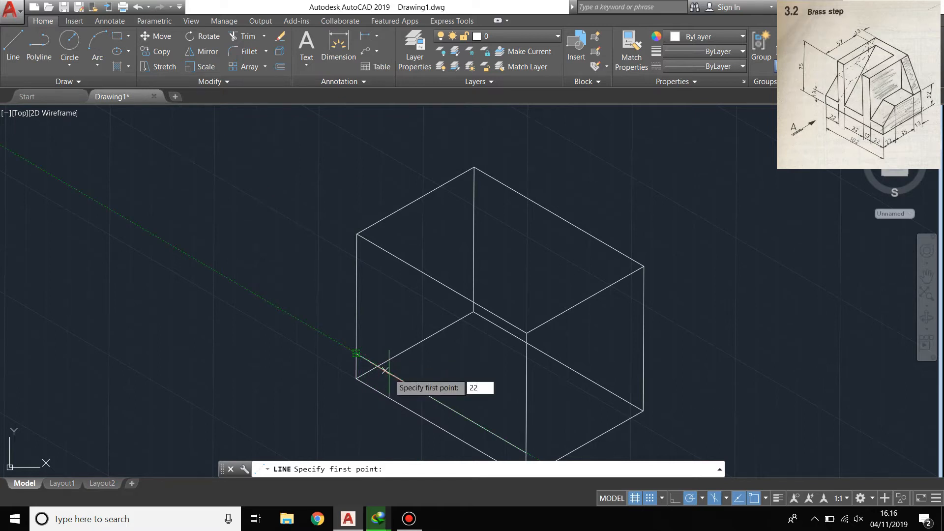
text(22)
key(Return)
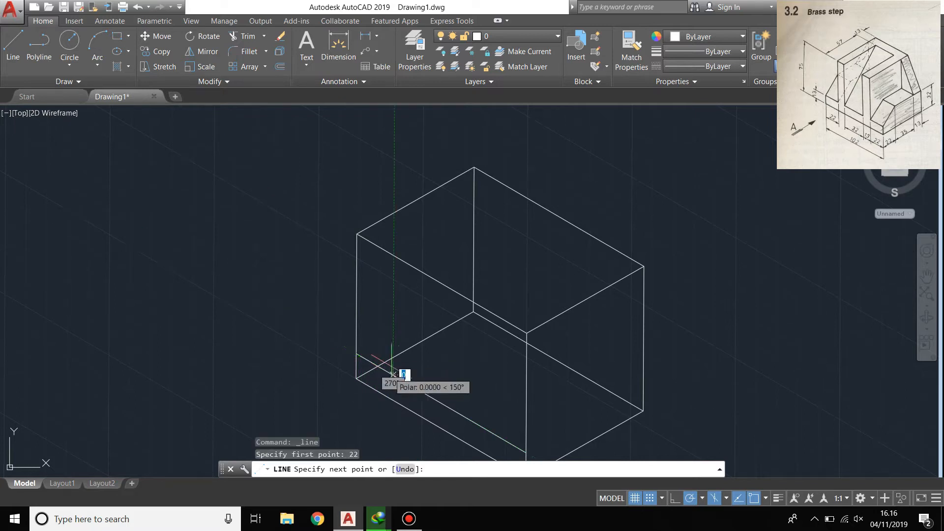
click(393, 241)
key(Return)
- Draw a second vertical line 13 along the lower parallel line from the first one, running slightly above the front face's top edge
key(Return)
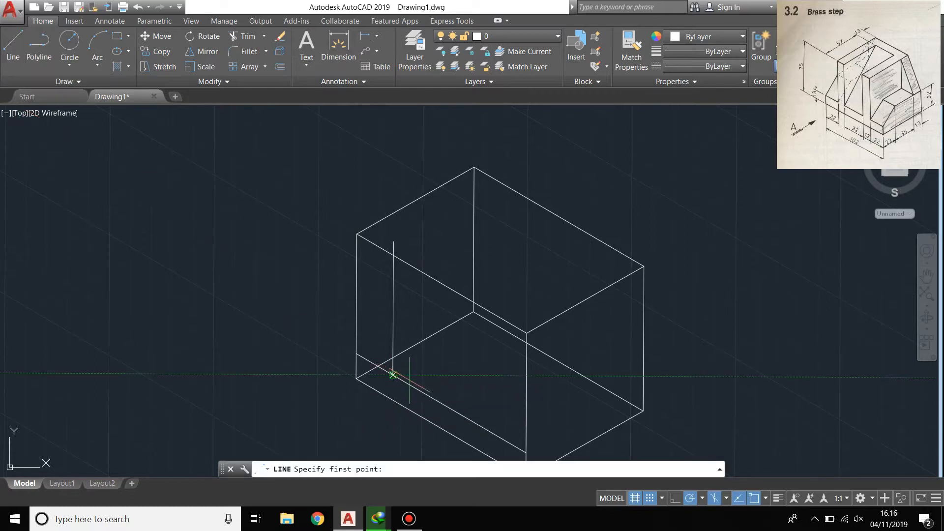
text(13)
key(Return)
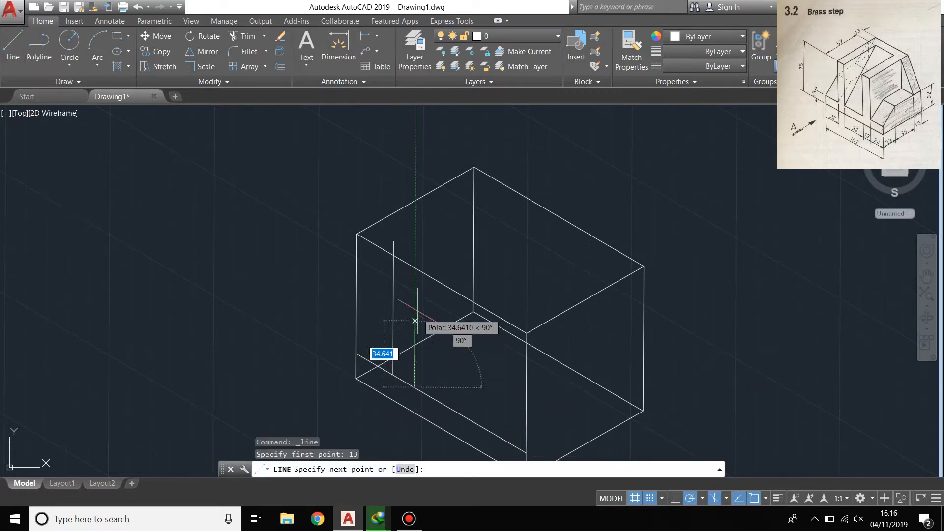
click(415, 253)
key(Escape)
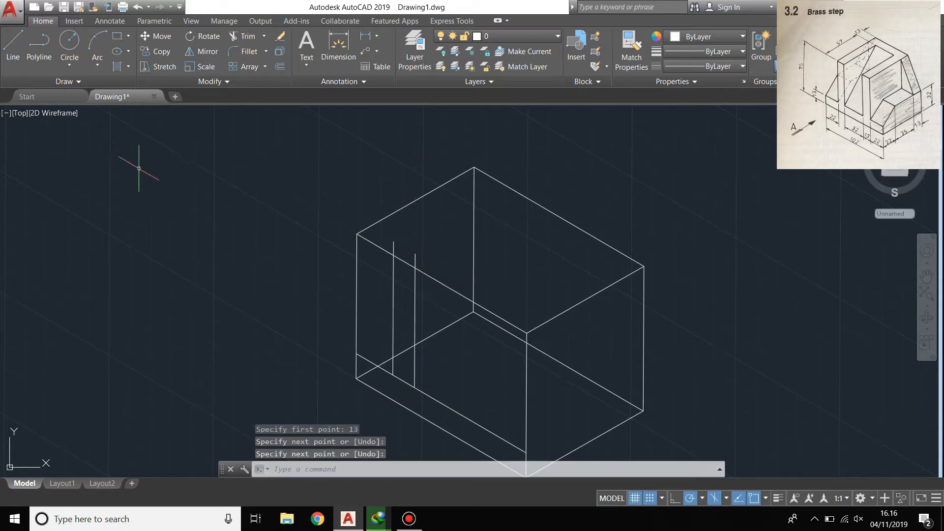
- Draw a third vertical line starting 22 from the near vertical edge along the lower parallel line, up past the front face's top edge
click(13, 47)
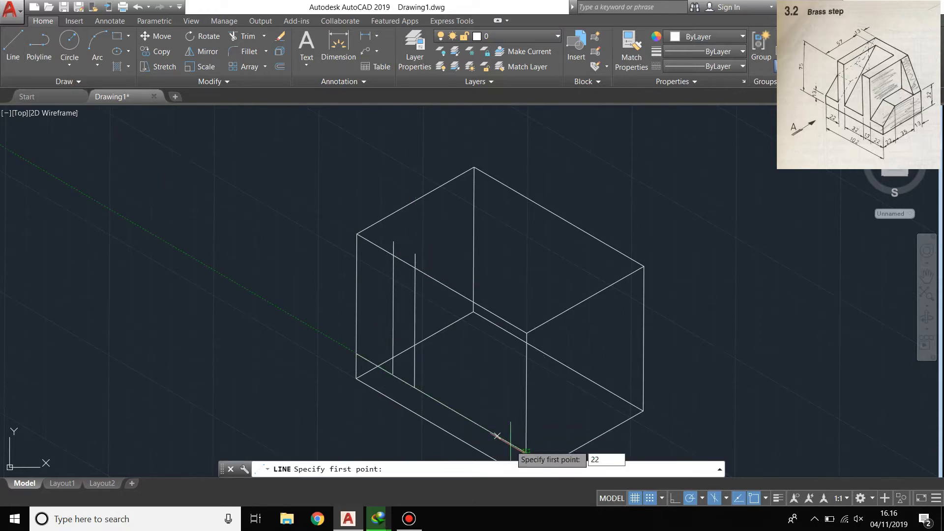
text(22)
key(Return)
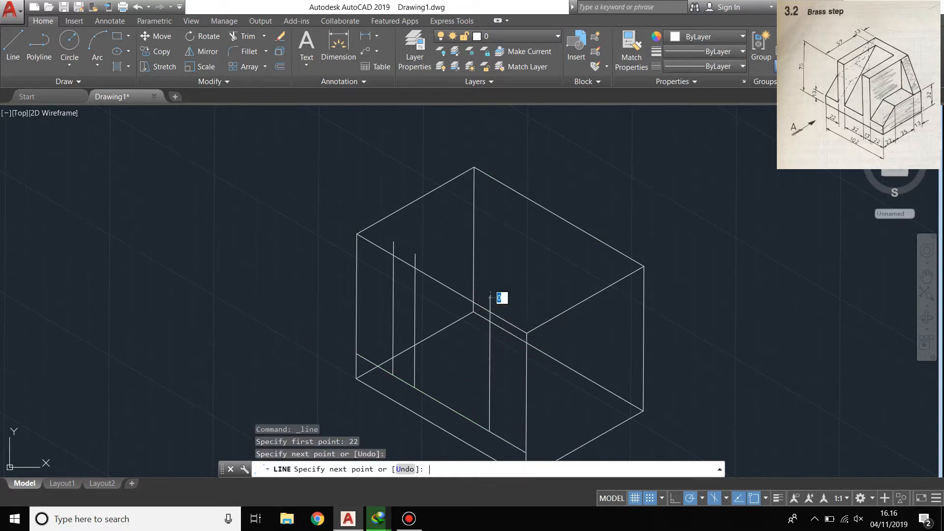
click(490, 297)
key(Escape)
- Draw a fourth vertical line 13 along the lower parallel line from the third, on the side away from the near vertical edge
click(13, 47)
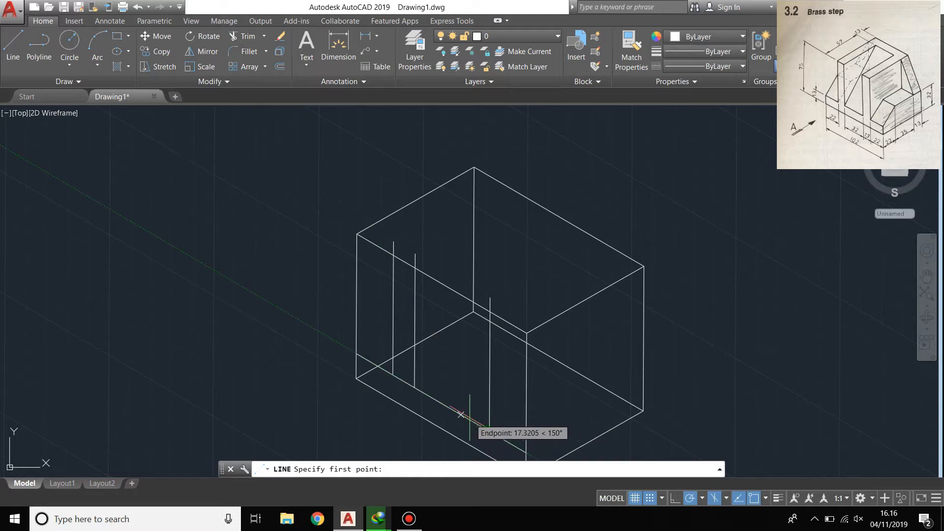
key(Return)
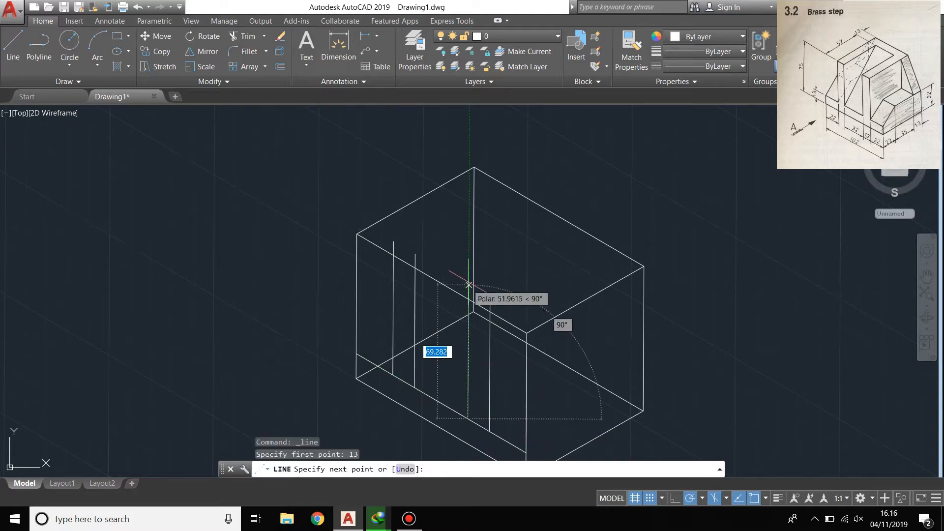
click(468, 286)
key(Return)
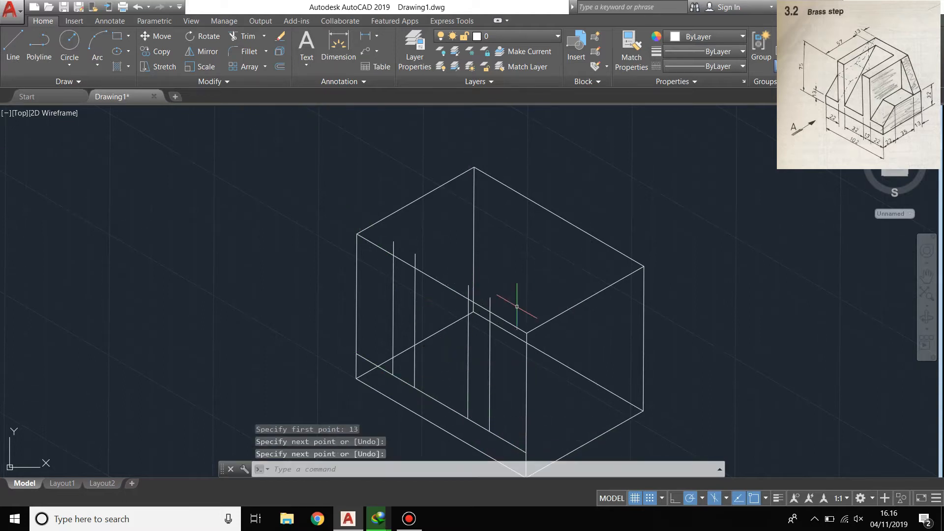
middle_drag(525, 285, 449, 263)
key(Return)
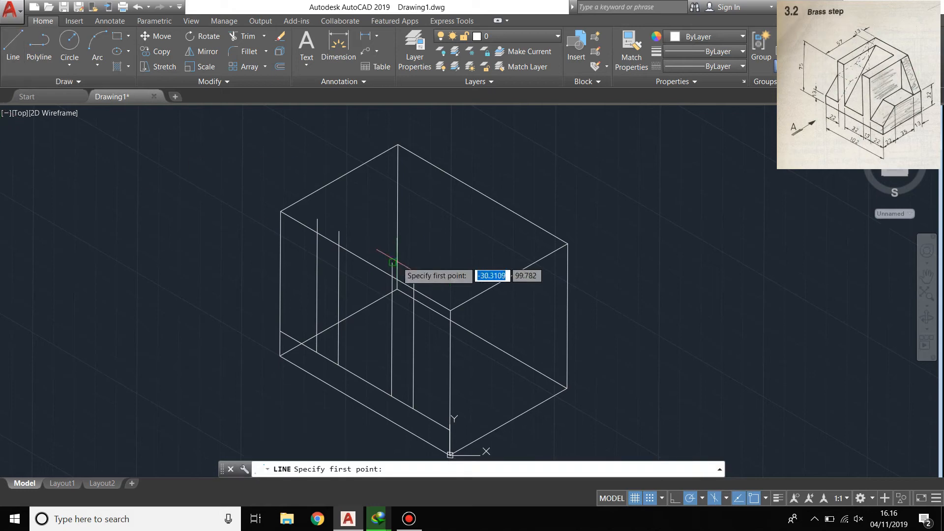
key(Return)
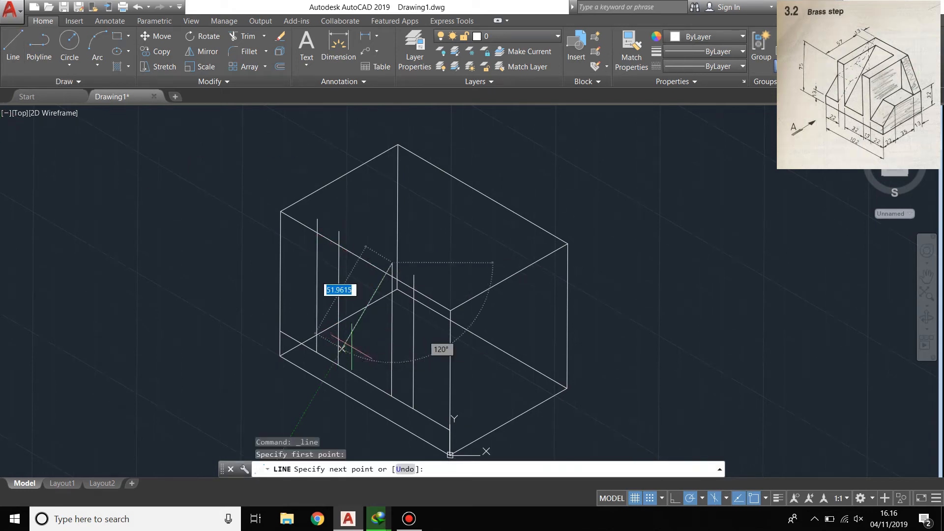
key(Return)
- Trim the upper ends of all four vertical lines at the front face's top edge
middle_drag(388, 345, 443, 356)
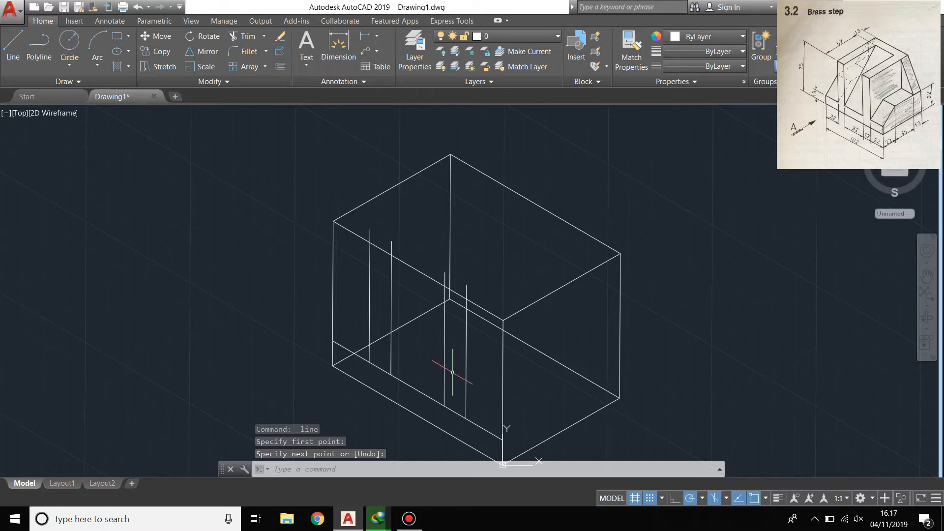
text(tri)
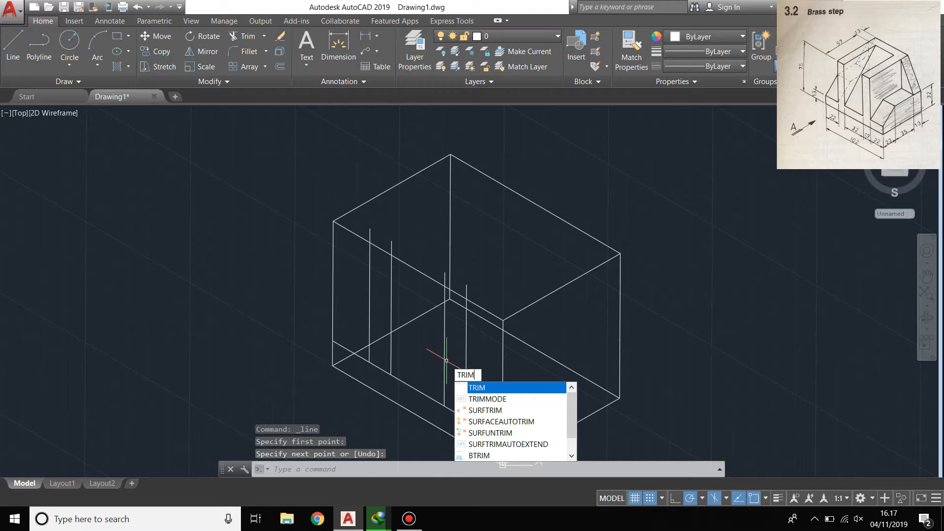
key(Return)
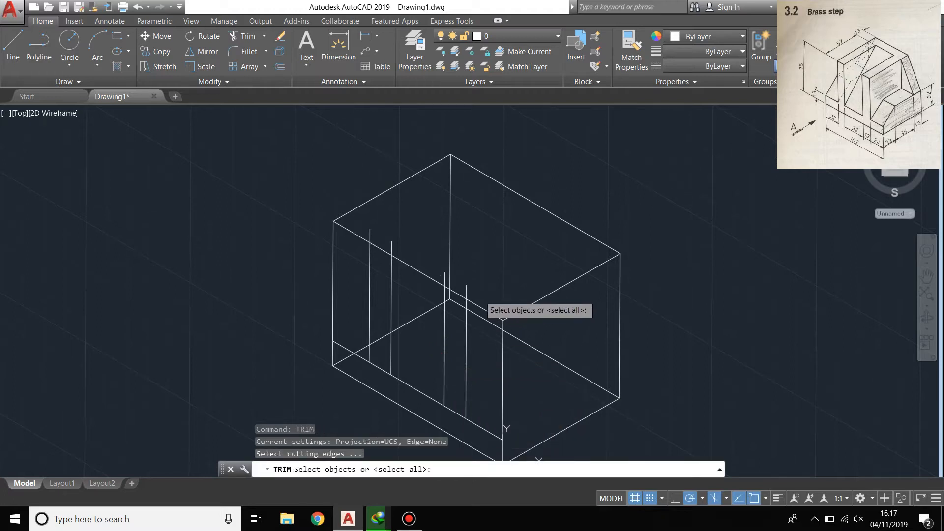
key(Return)
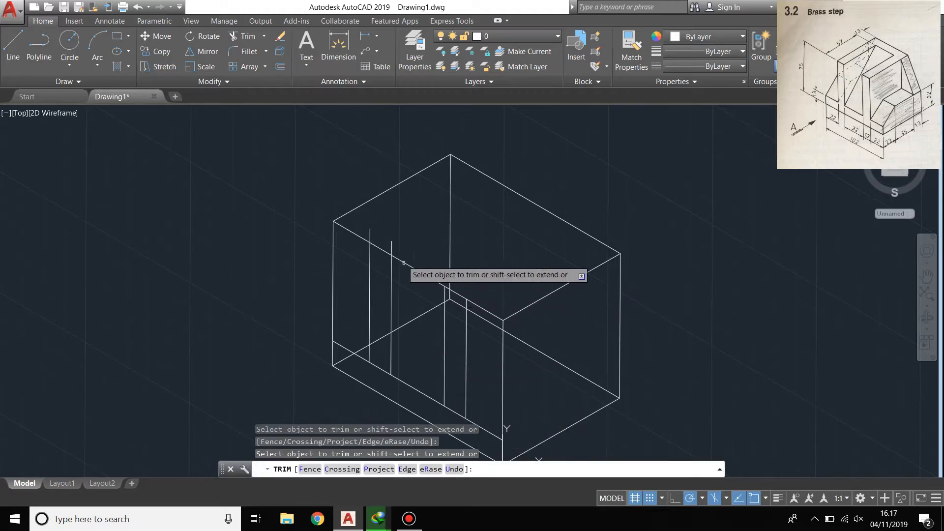
click(391, 248)
click(370, 233)
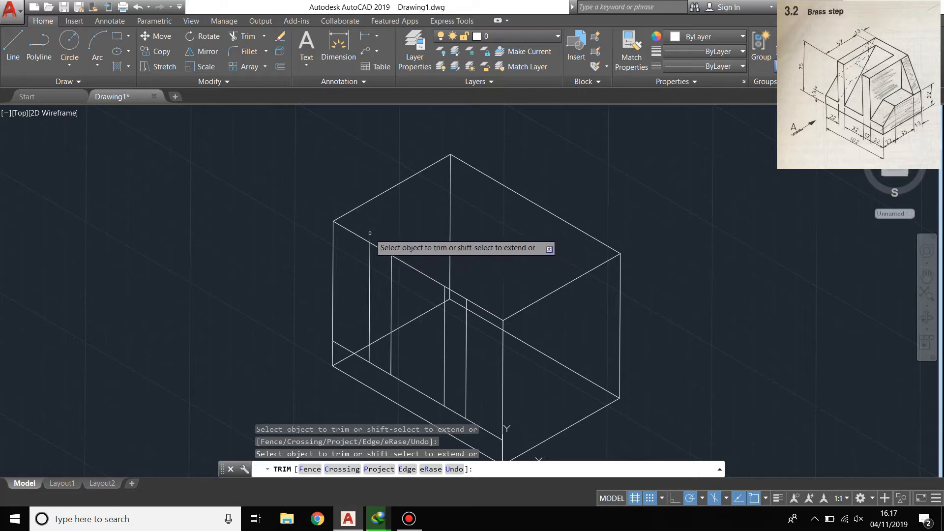
key(Return)
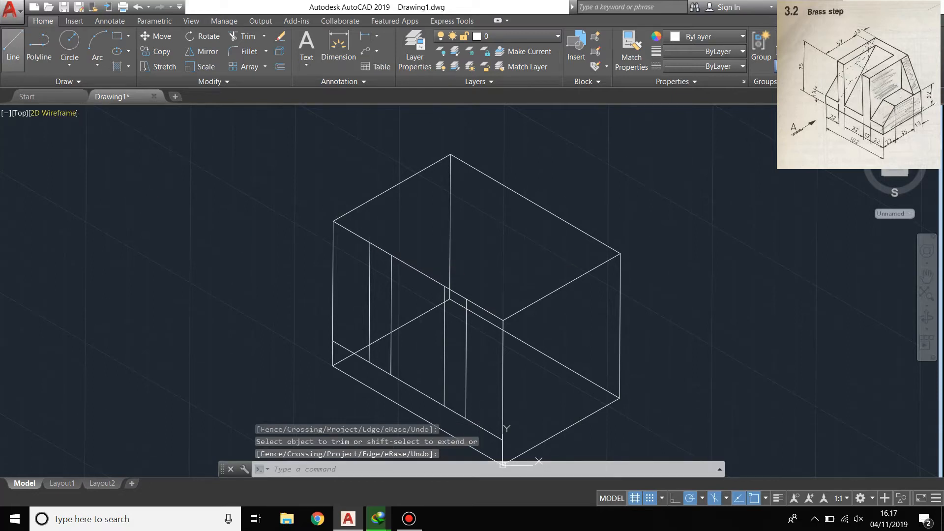
- Draw 30° lines from the upper ends of the two leftmost vertical lines, running past the top face's back edge
click(13, 46)
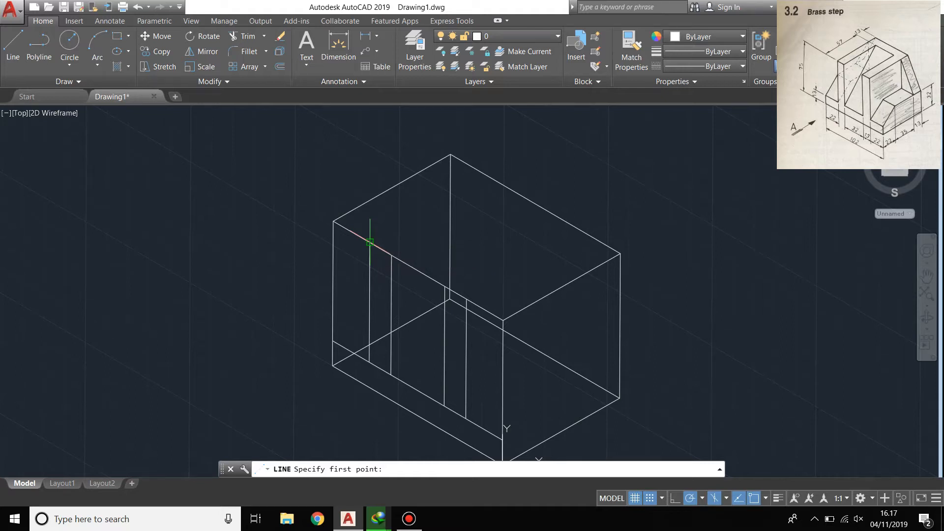
click(369, 242)
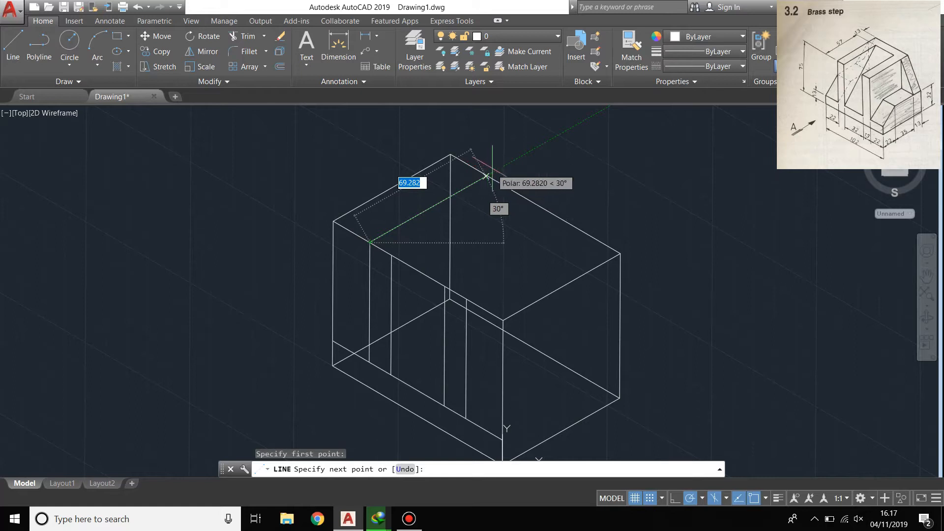
click(511, 158)
key(Return)
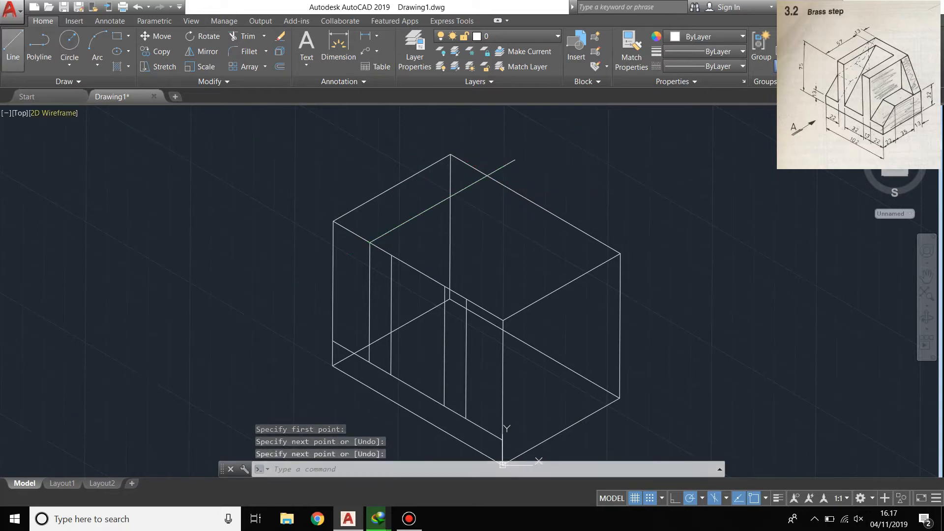
click(13, 47)
click(391, 255)
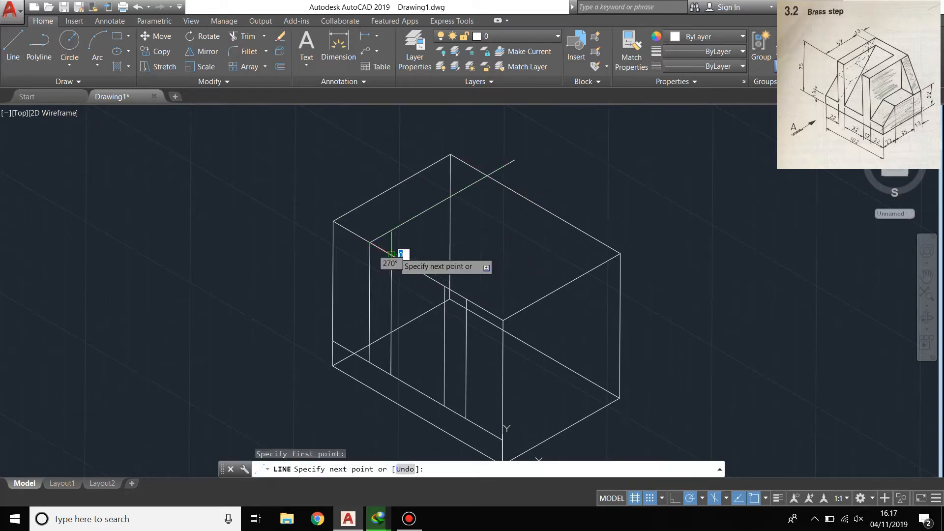
click(536, 173)
key(Return)
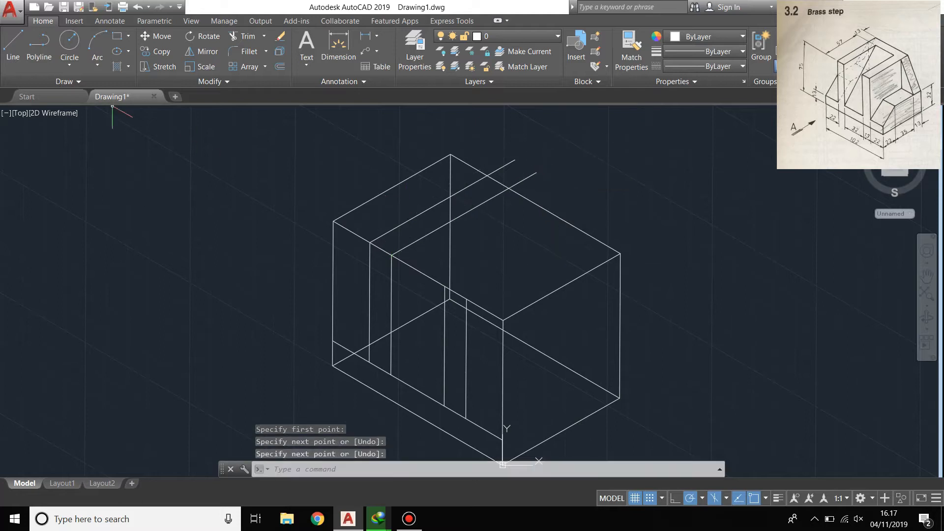
- Draw 30° lines from the upper ends of the two vertical lines nearest the near corner, running past the top face's back edge
click(14, 47)
click(445, 287)
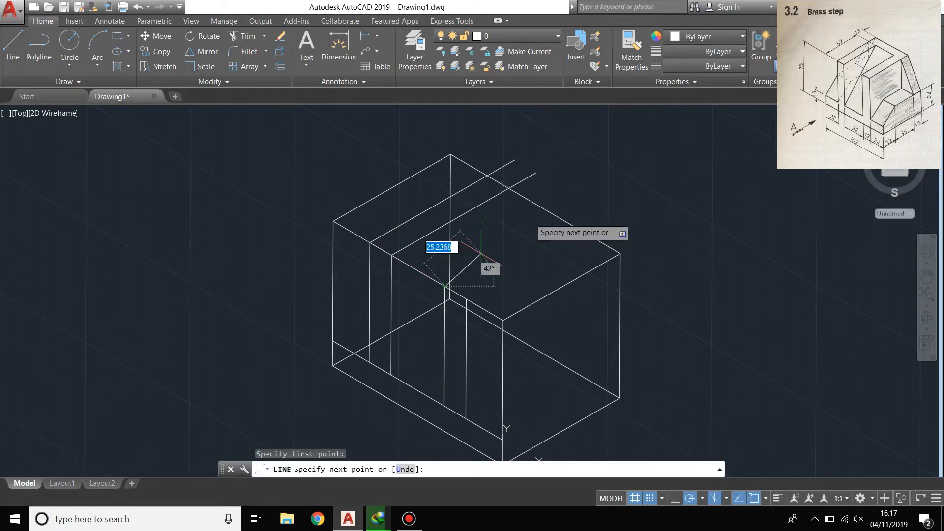
click(615, 189)
key(Return)
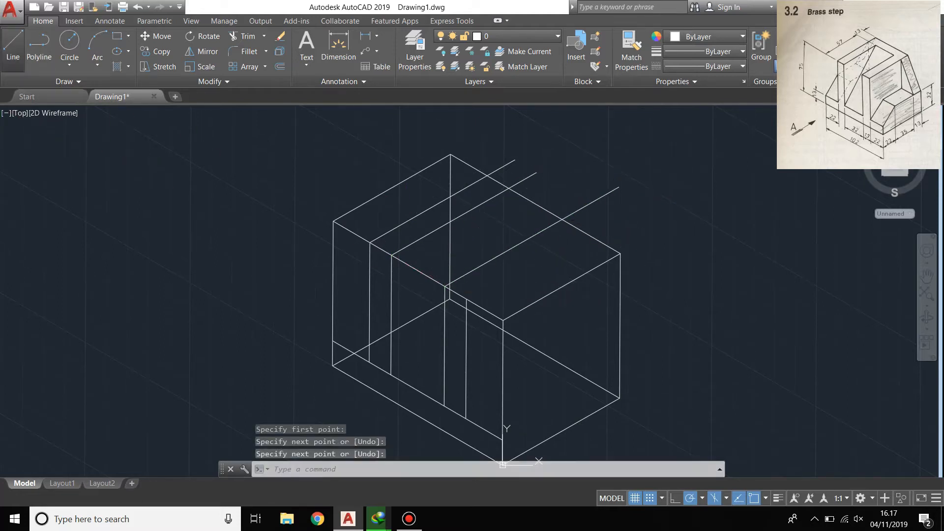
click(13, 49)
click(466, 298)
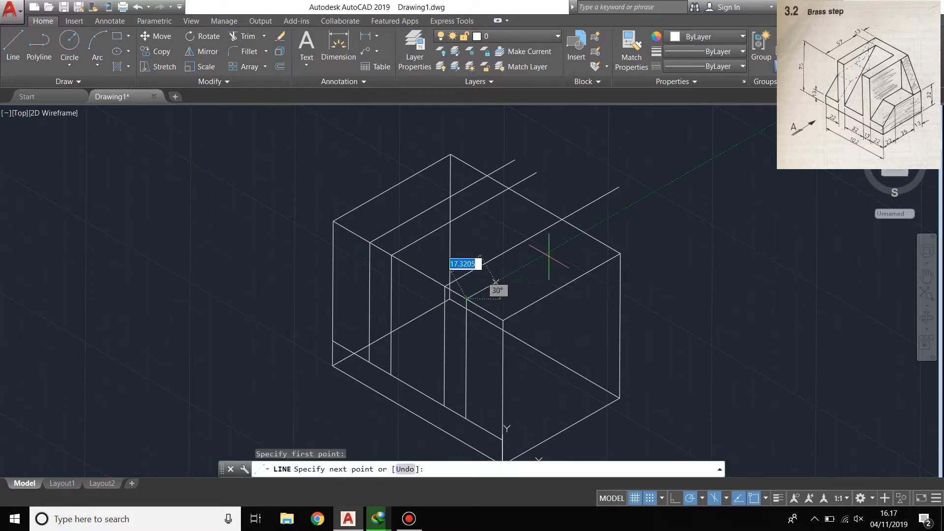
click(640, 199)
key(Return)
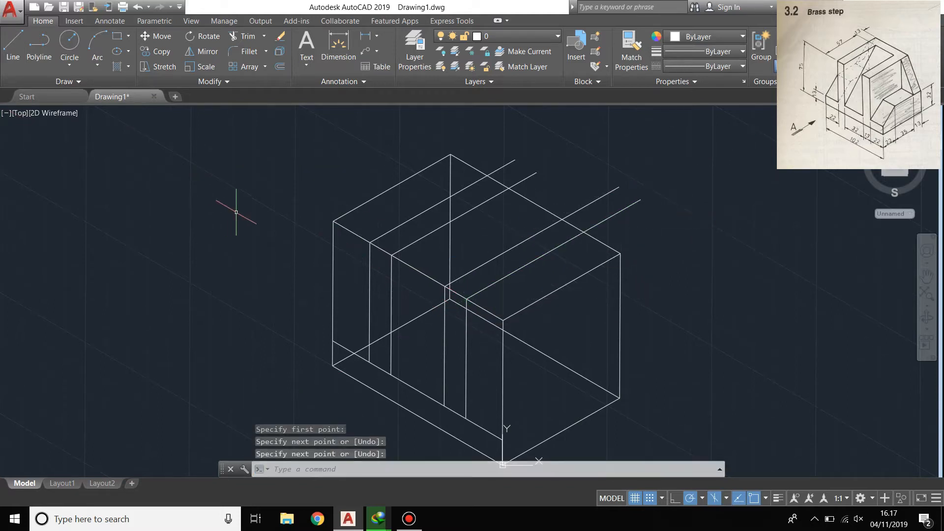
- Trim the ends of the 30° lines that extend beyond the top face's back edge
text(trmi)
key(Return)
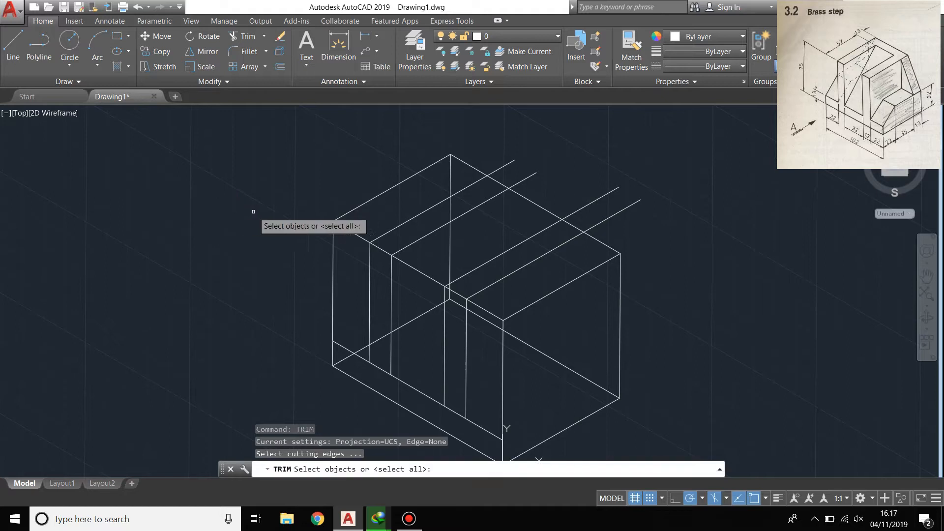
key(Return)
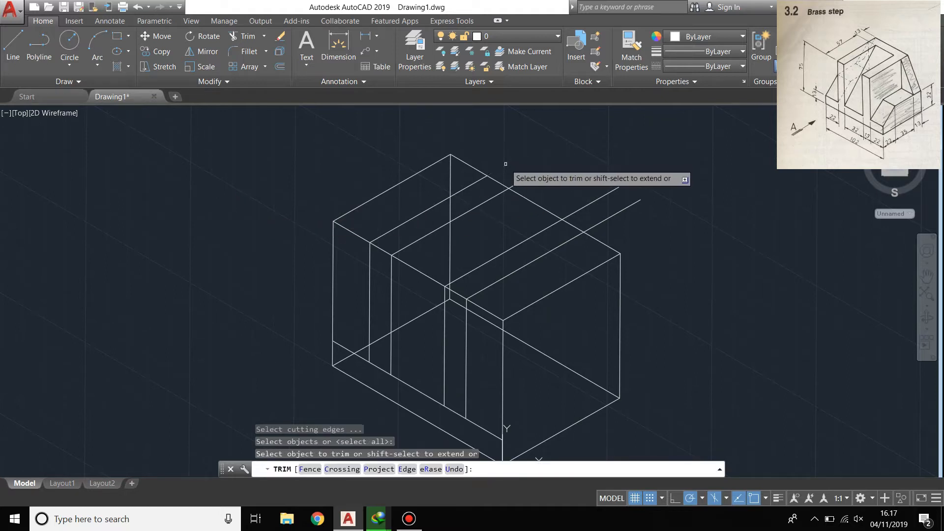
click(587, 206)
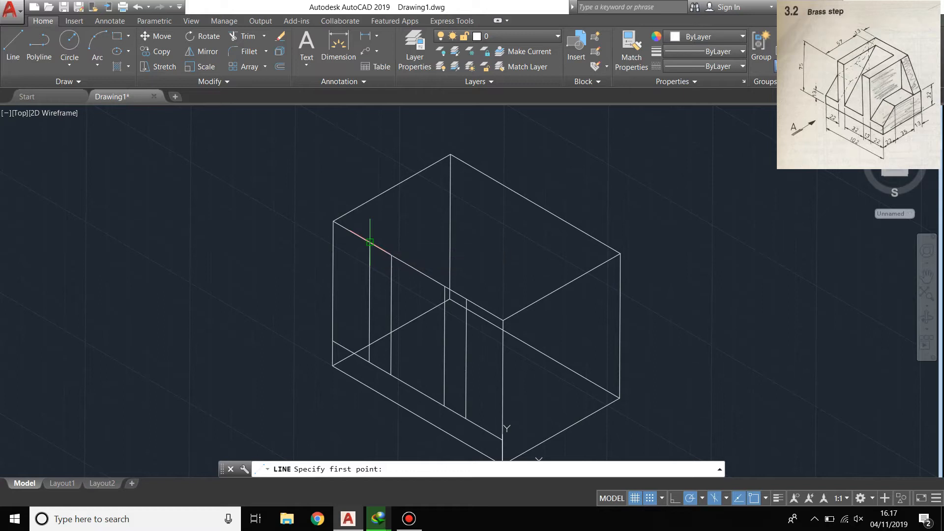
- Draw a 30° line from the leftmost inner vertical's upper end to just past the top face's back edge
click(370, 242)
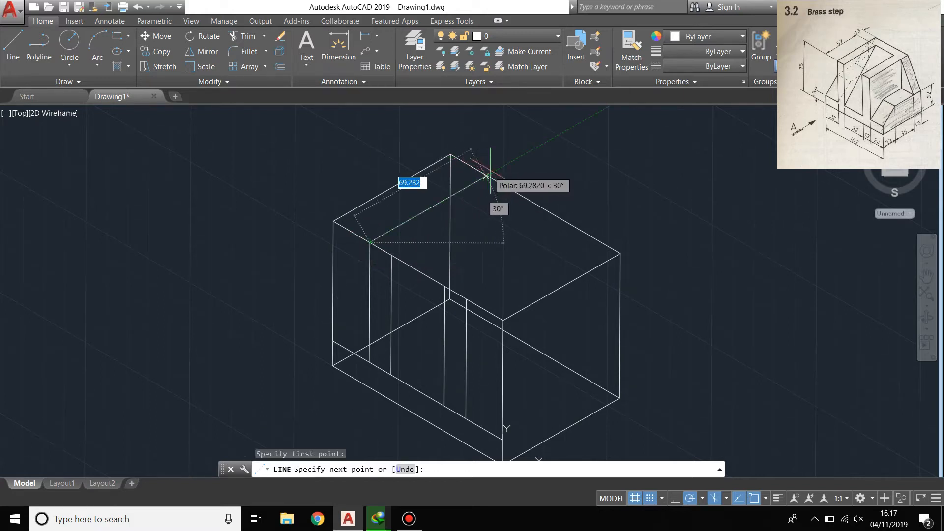
click(515, 159)
key(Return)
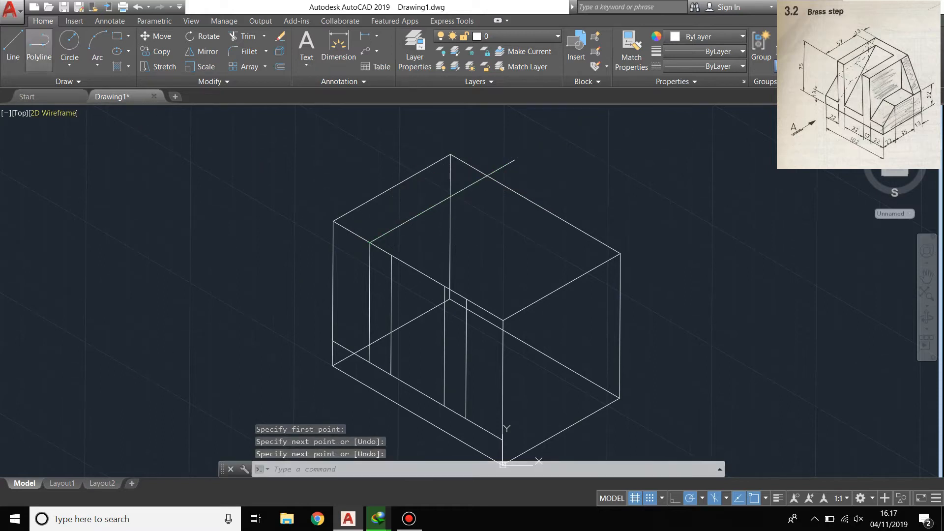
- Draw 30° lines from the upper ends of the other three inner verticals to just past the top face's back edge
click(13, 44)
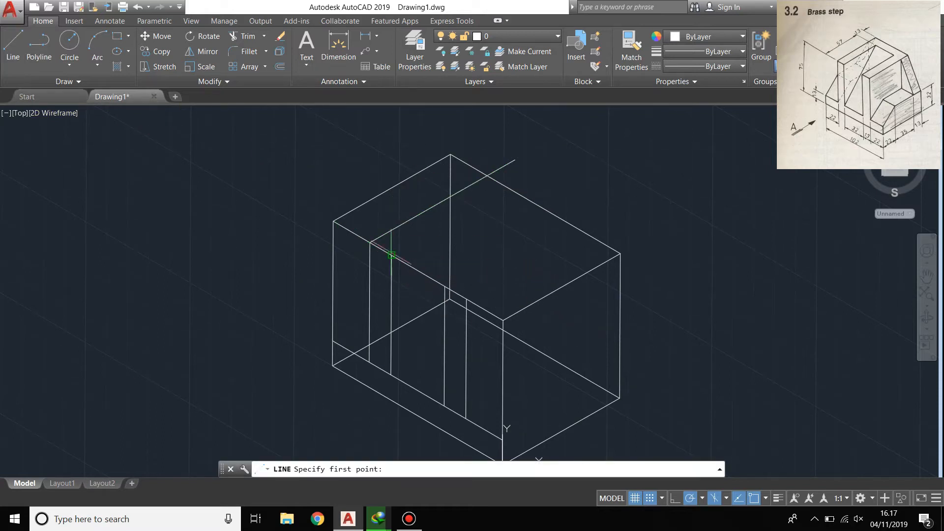
click(391, 255)
click(536, 173)
key(Return)
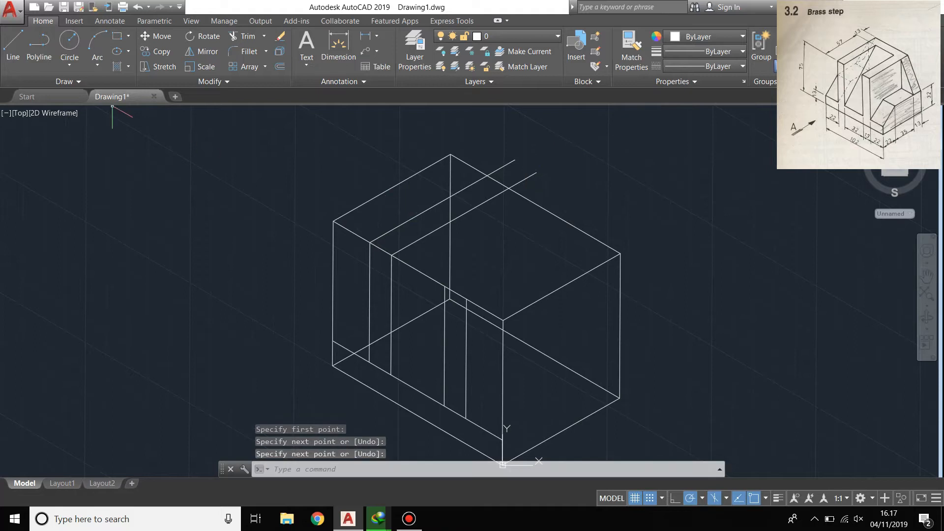
click(12, 44)
click(446, 286)
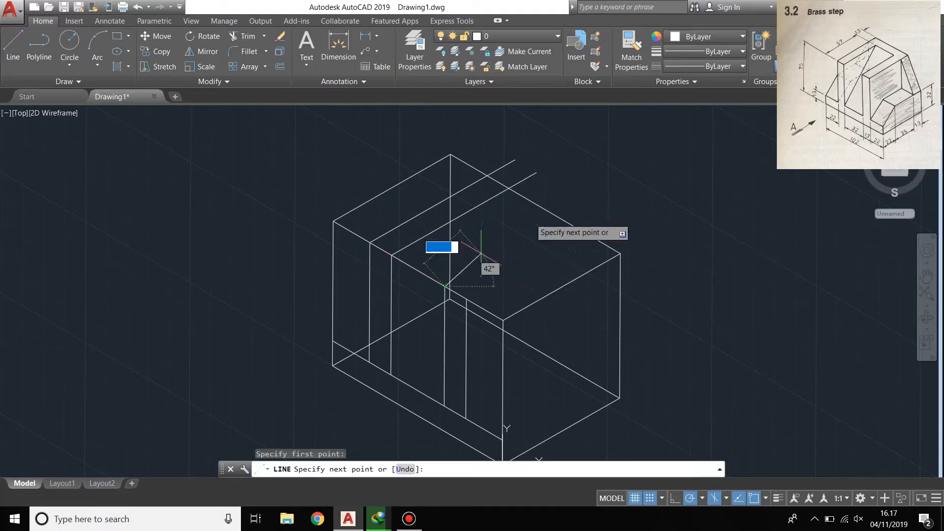
click(618, 187)
key(Return)
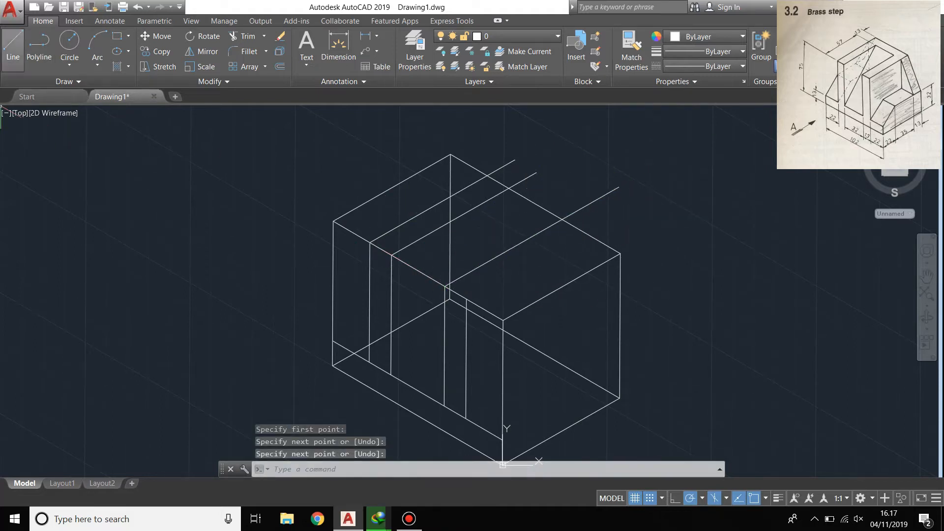
click(13, 44)
click(466, 298)
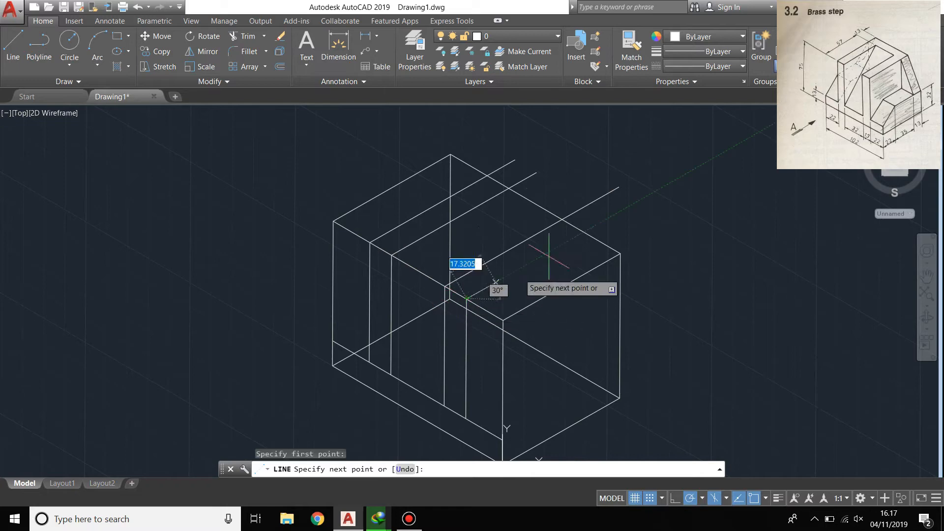
click(640, 199)
key(Return)
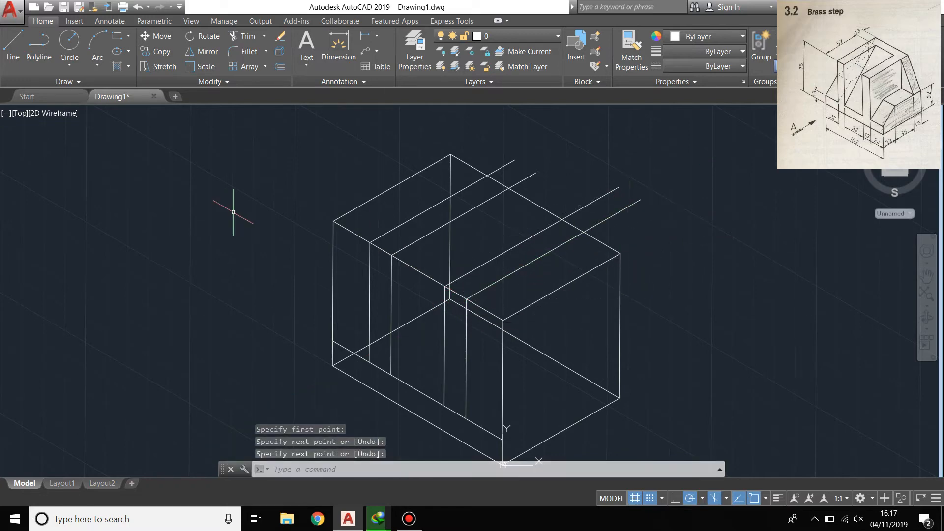
- Trim the four 30° lines back to the top face's back edge
text(trmi)
key(Return)
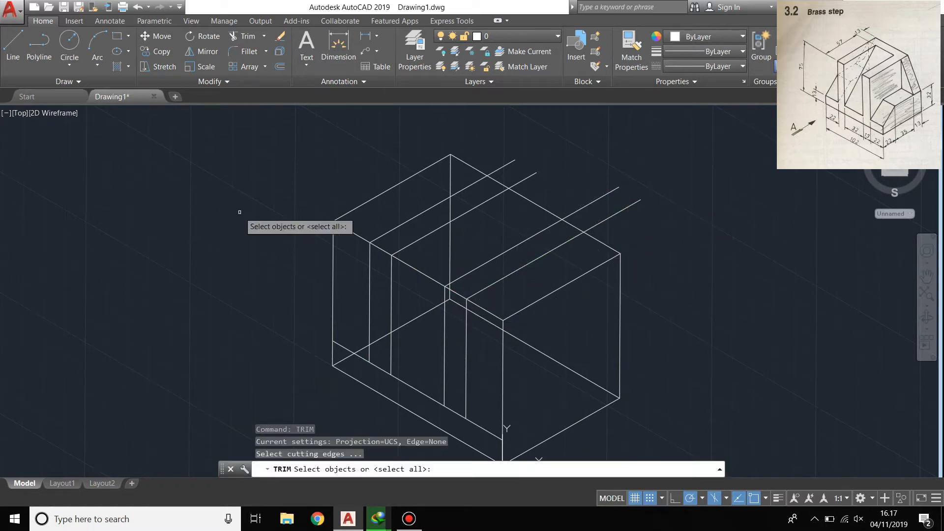
key(Return)
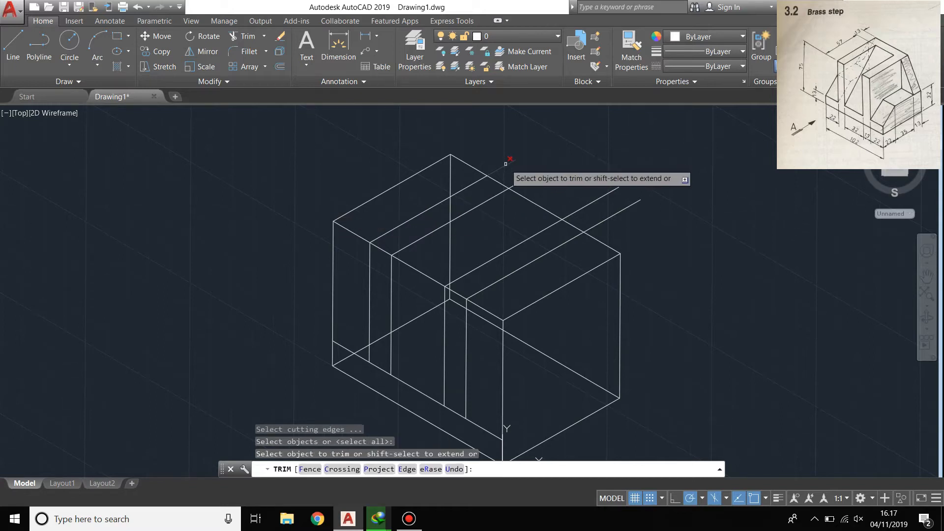
click(506, 163)
click(585, 207)
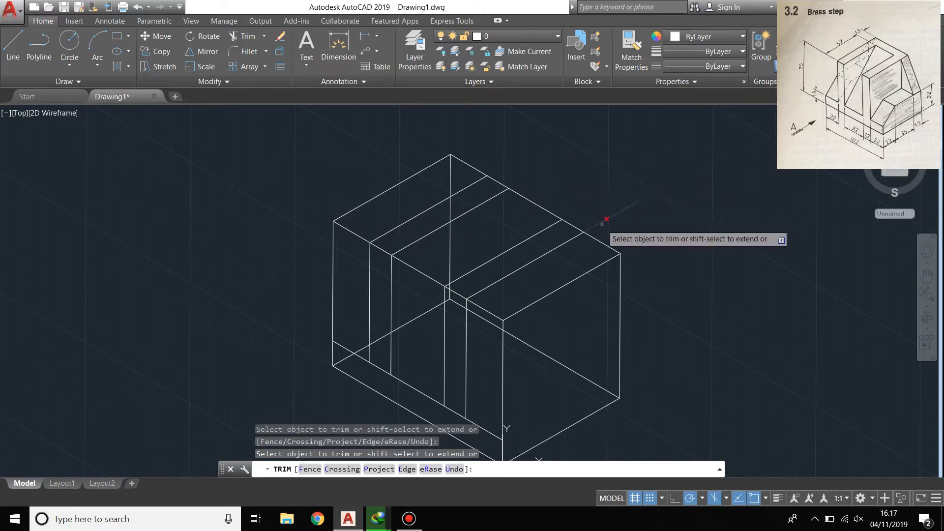
key(Escape)
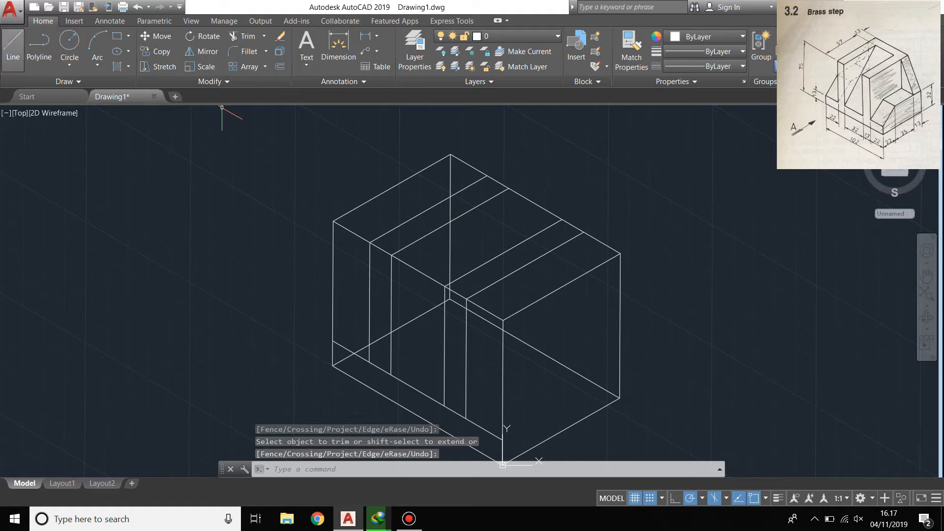
- Draw a line parallel to the top face's back edge, starting 13 along the leftmost 30° line and running past the right-hand edge
click(13, 45)
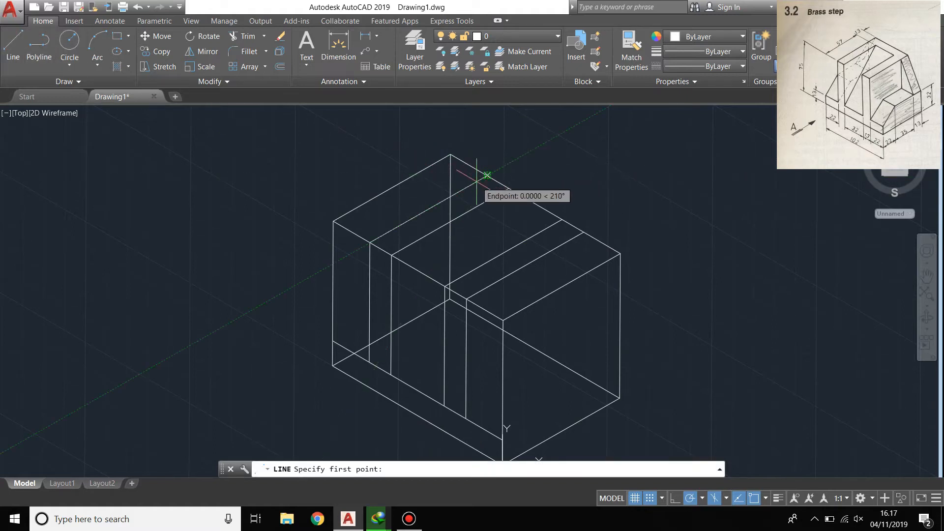
key(Return)
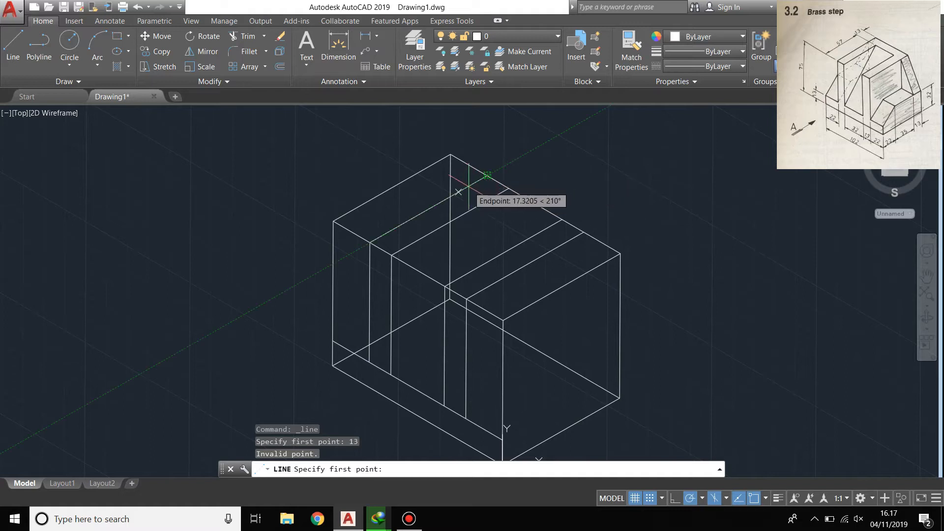
text(13)
key(Return)
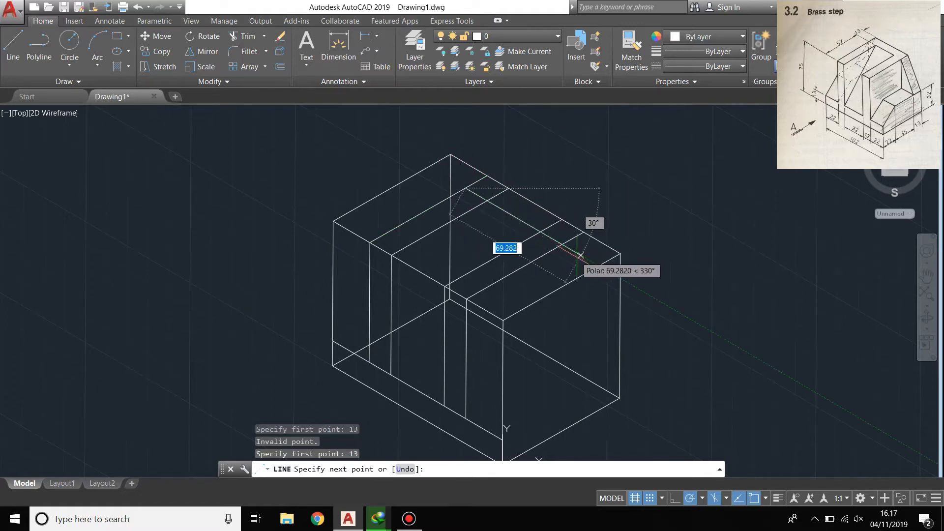
click(610, 272)
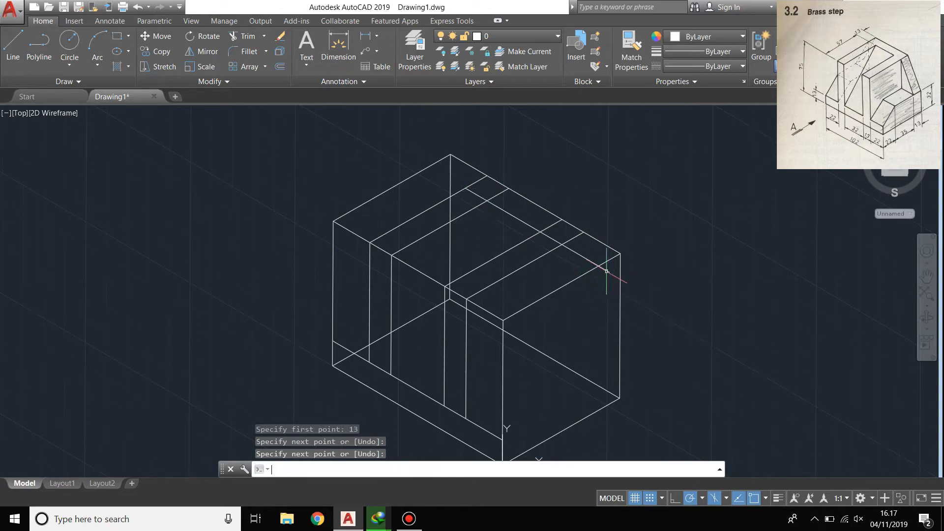
key(Return)
- Trim the end of the 13-offset line that overshoots the top face's right-hand edge
text(trim)
key(Return)
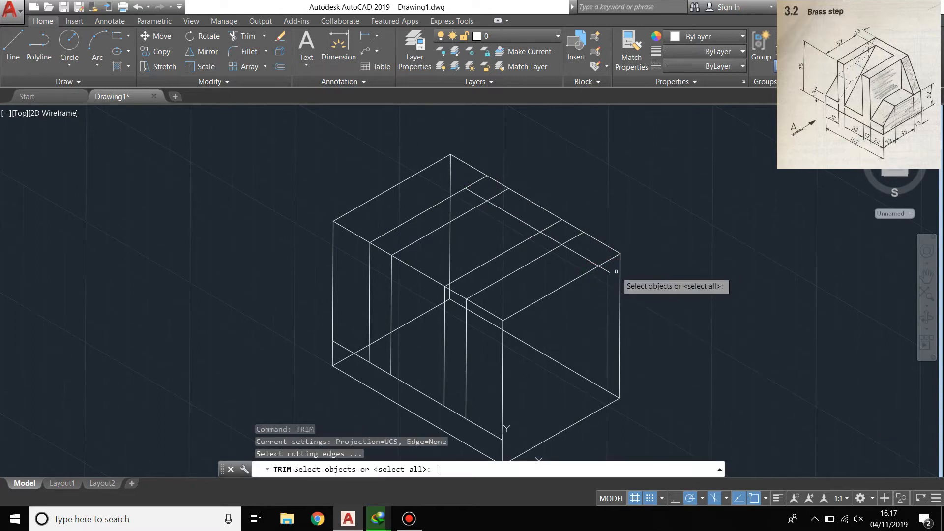
key(Return)
click(605, 269)
scroll(489, 264, up, 3)
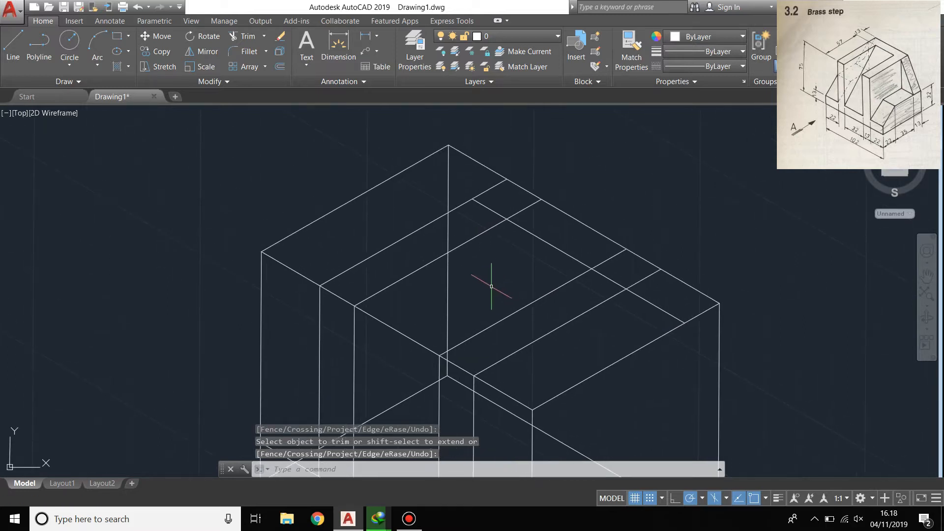
scroll(520, 227, down, 4)
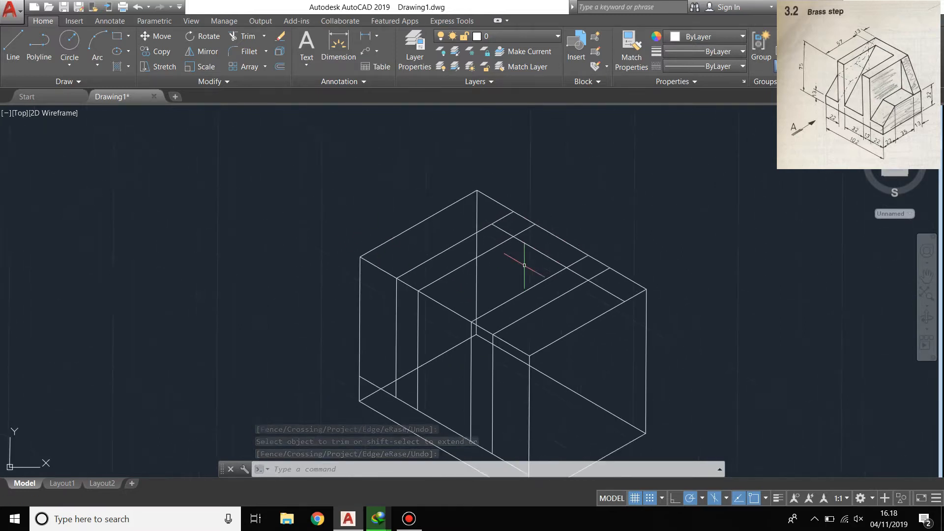
click(13, 44)
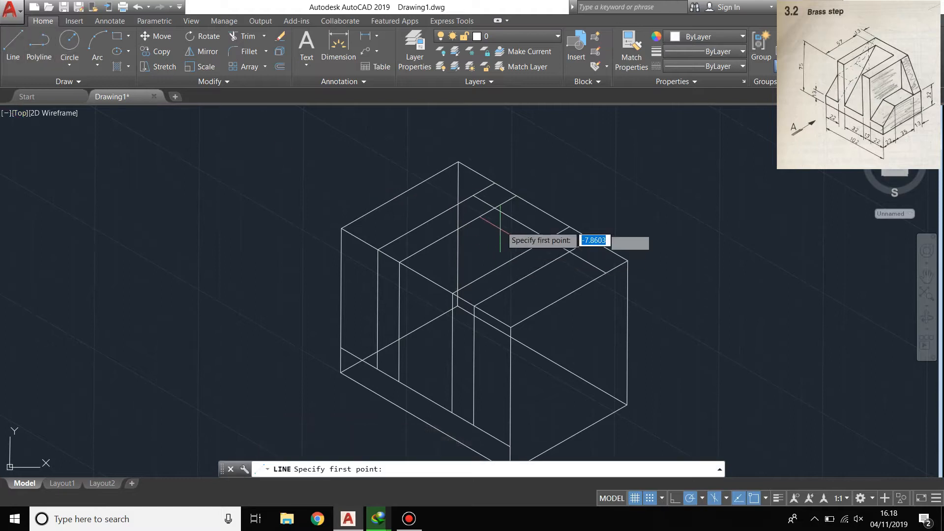
key(Escape)
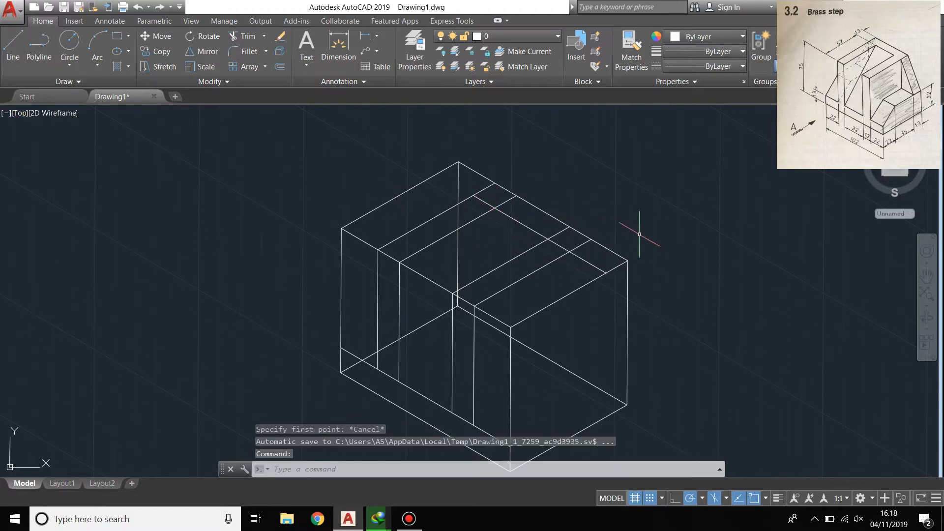
mouse_move(558, 257)
middle_down()
mouse_move(631, 267)
mouse_move(609, 262)
middle_up()
middle_drag(549, 254, 479, 277)
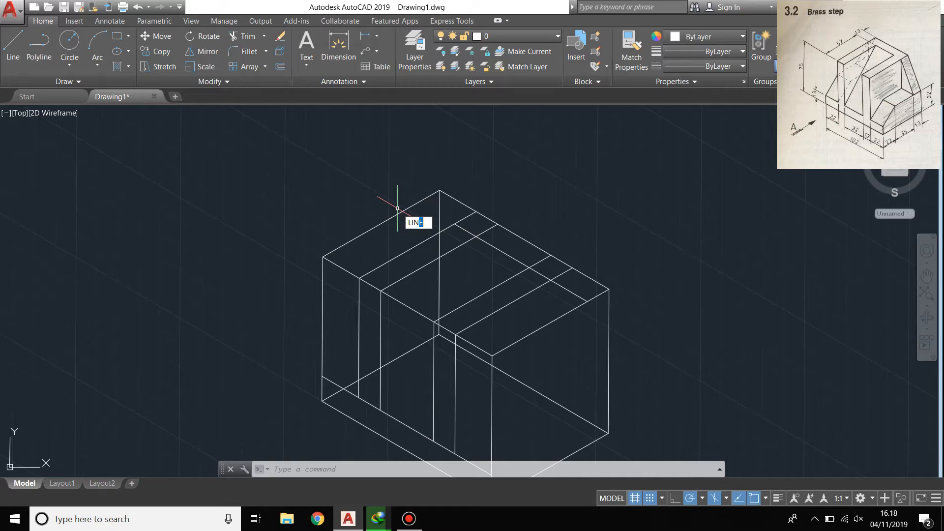
- Draw a closed triangle from the 13-offset line's left end: 43 straight down, 22 at 150°, and back to the start
key(Return)
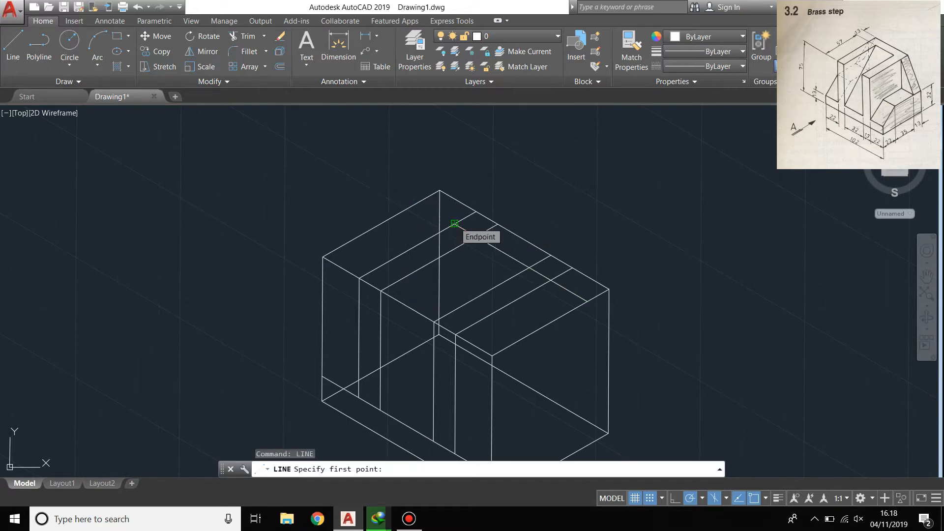
click(454, 224)
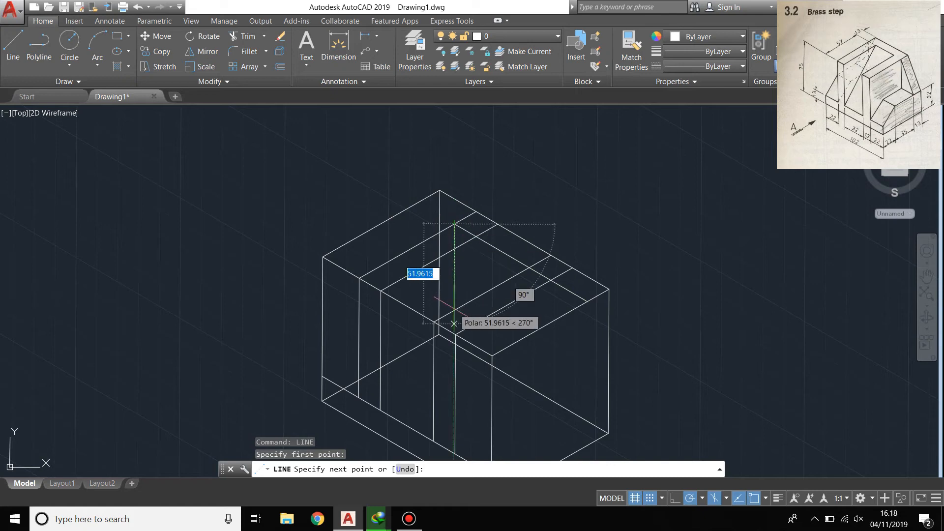
text(43)
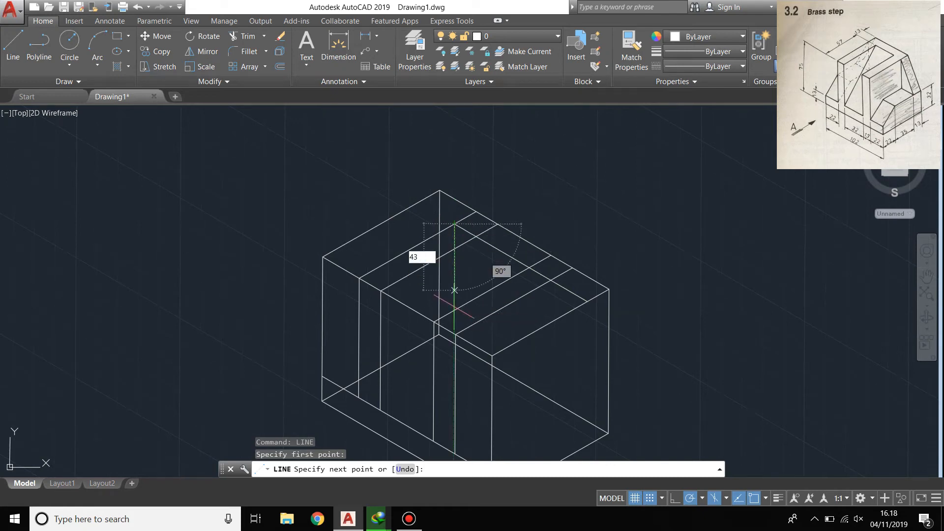
key(Return)
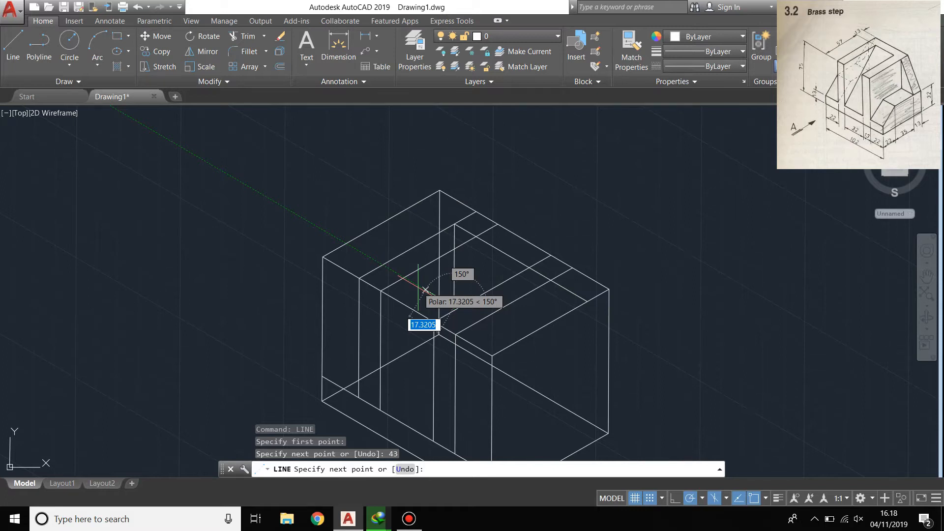
key(Return)
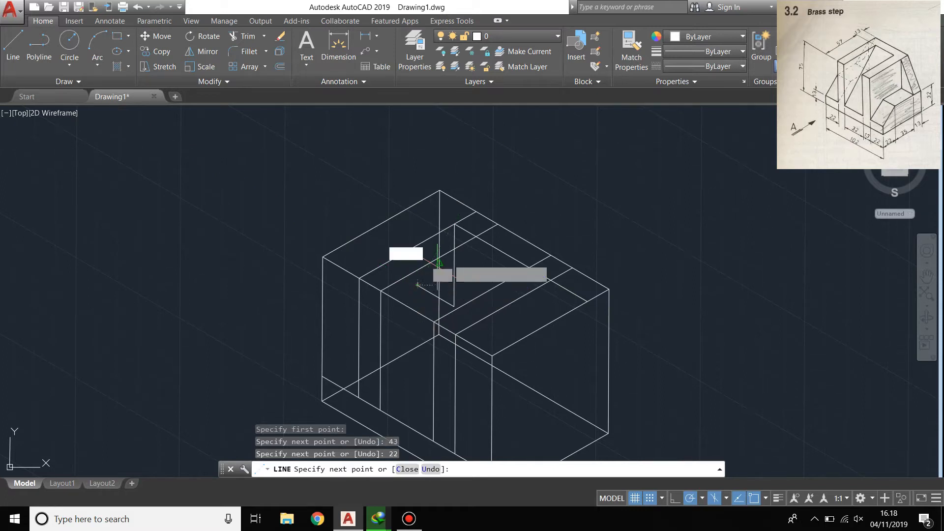
click(454, 224)
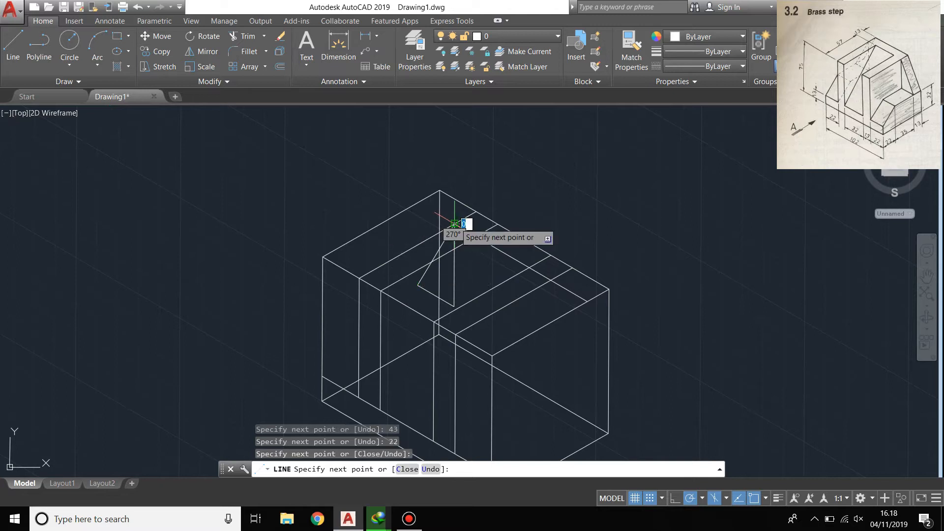
key(Return)
- Draw a 43 vertical down from the leftmost 30° line's back-edge end, continuing at 210° to the leftmost inner vertical
middle_drag(483, 264, 424, 269)
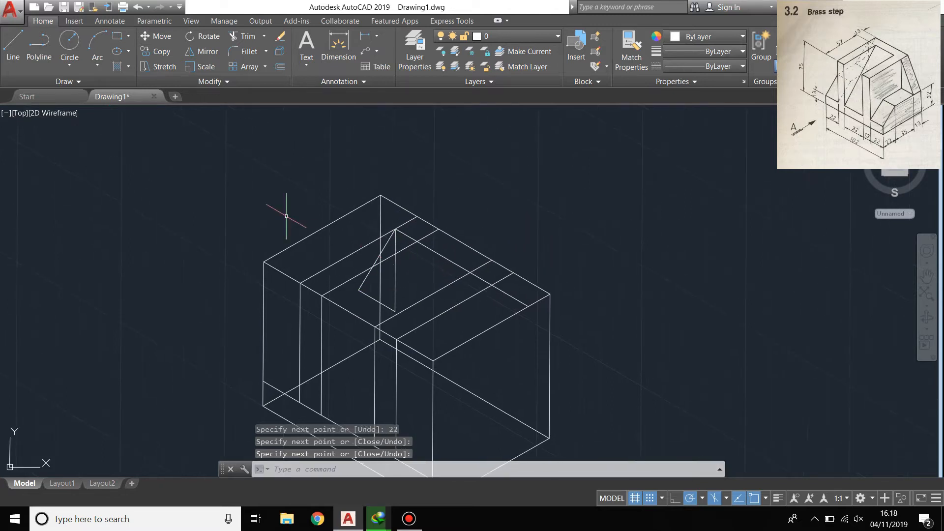
click(13, 47)
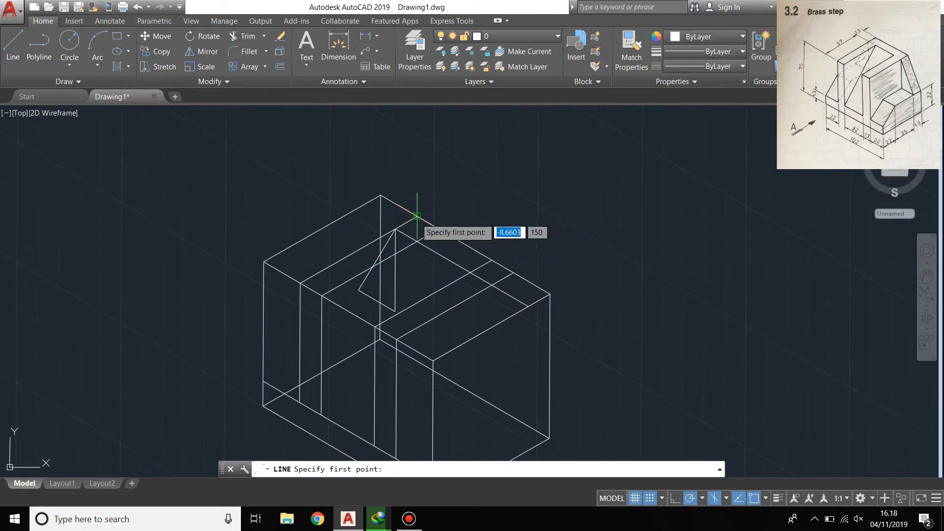
click(417, 216)
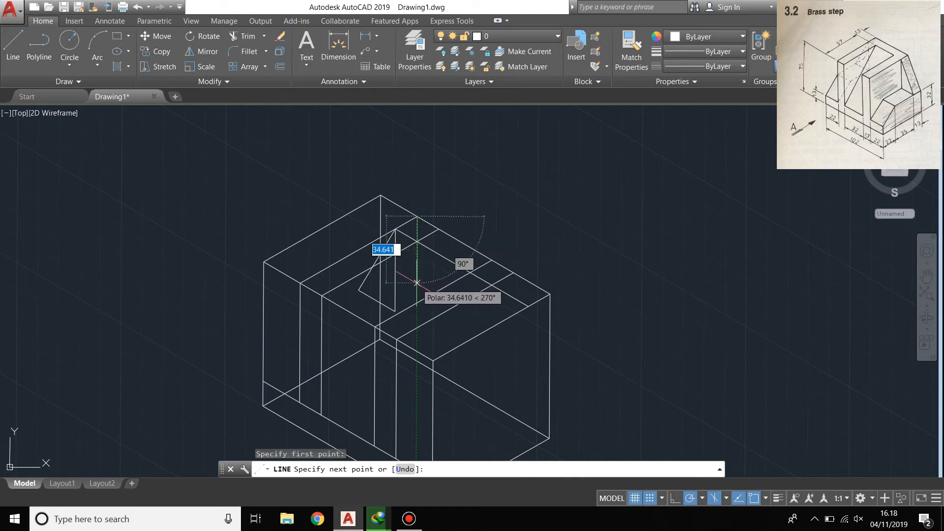
key(BackSpace)
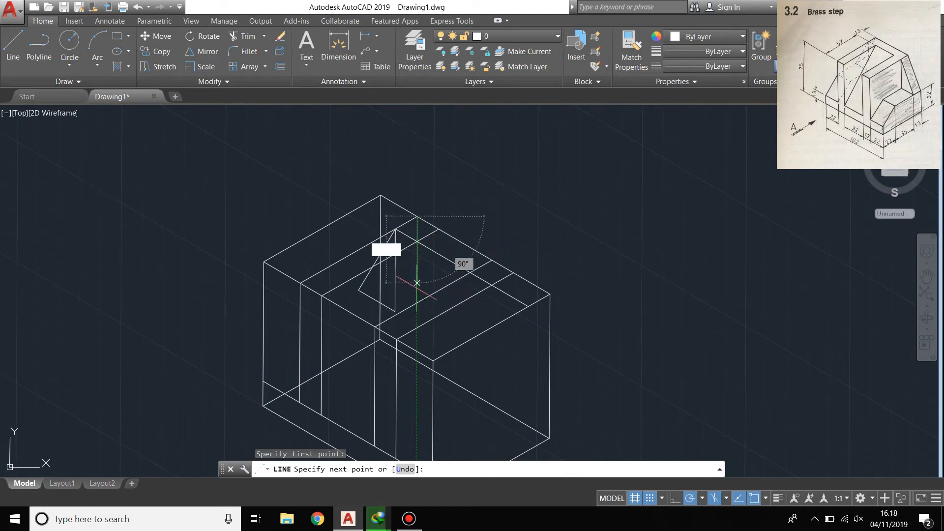
text(43)
key(Return)
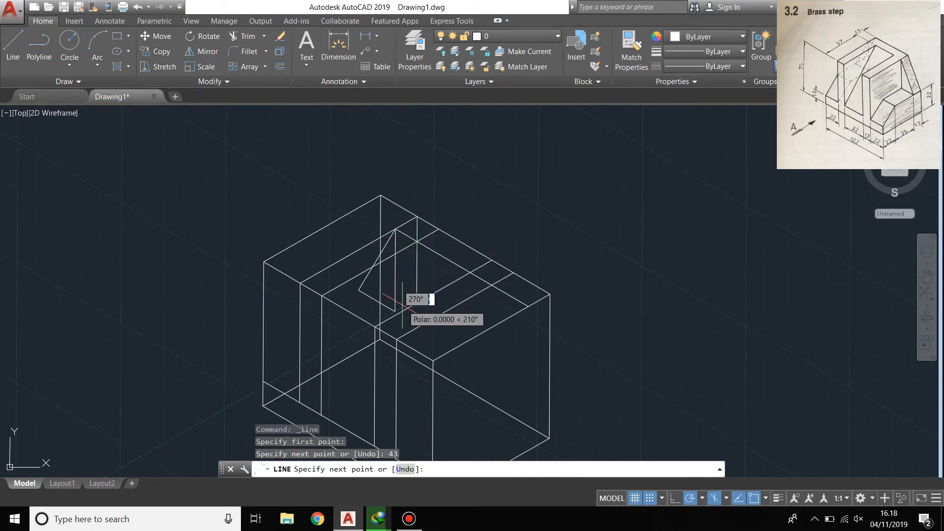
click(301, 365)
key(Return)
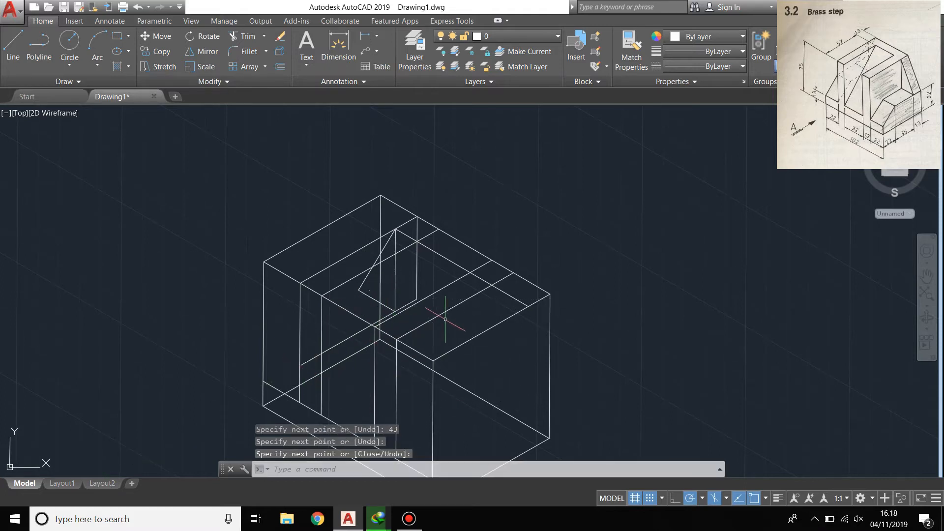
- Try a 240° line from the leftmost 30° line's back-edge end to the box's rear vertical, and erase it
middle_drag(449, 326, 435, 320)
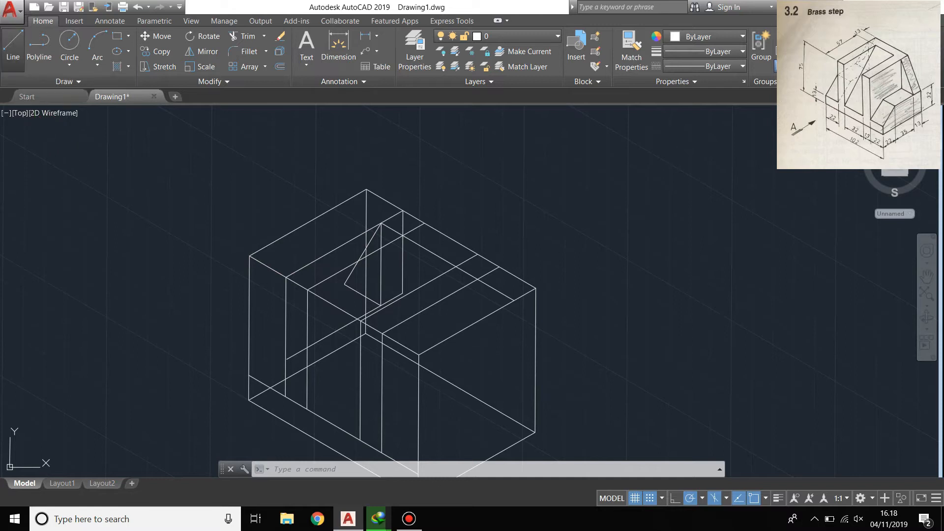
click(13, 46)
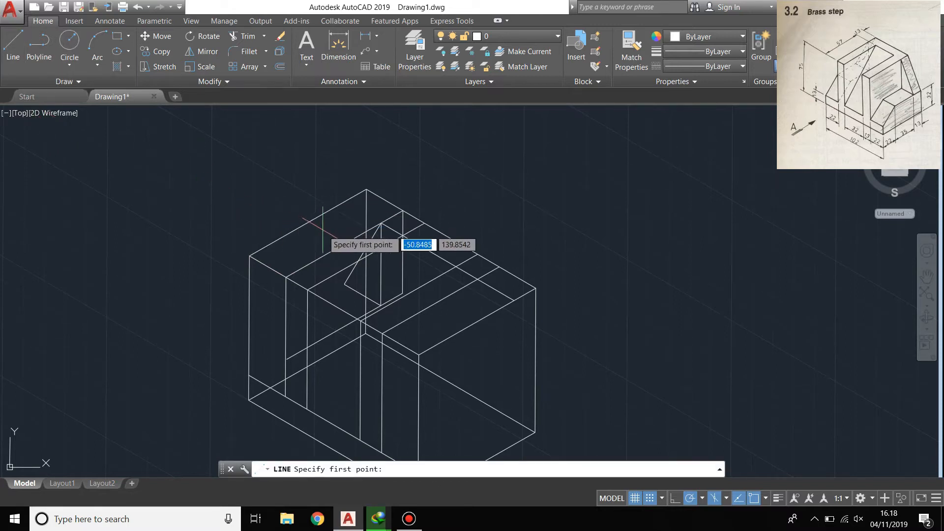
click(398, 215)
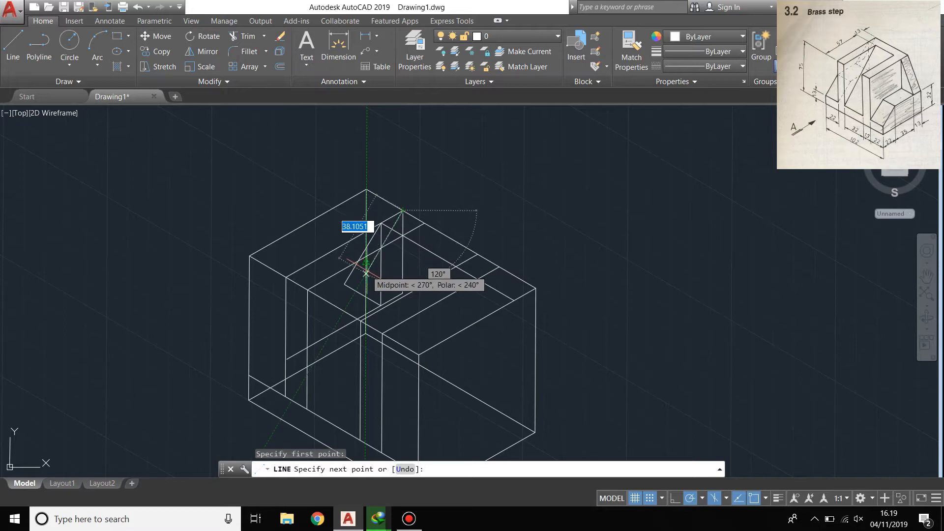
click(366, 274)
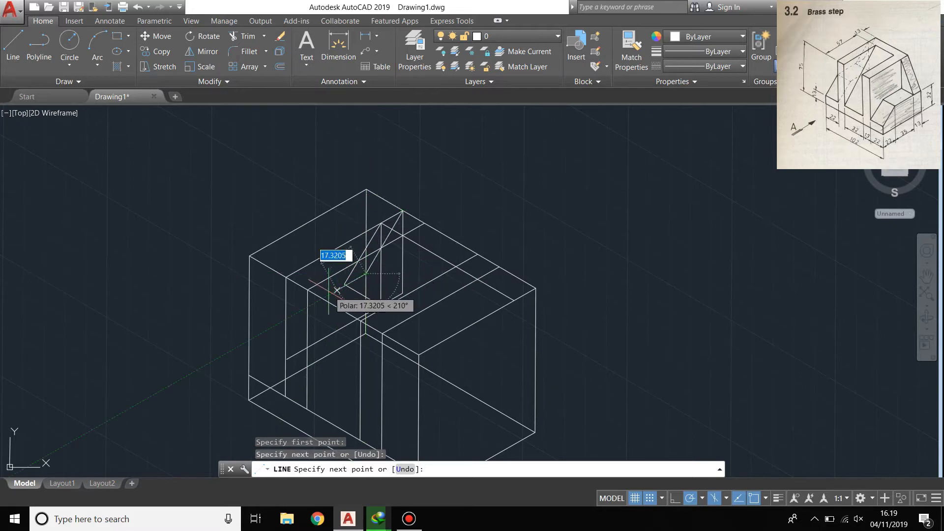
scroll(357, 279, up, 4)
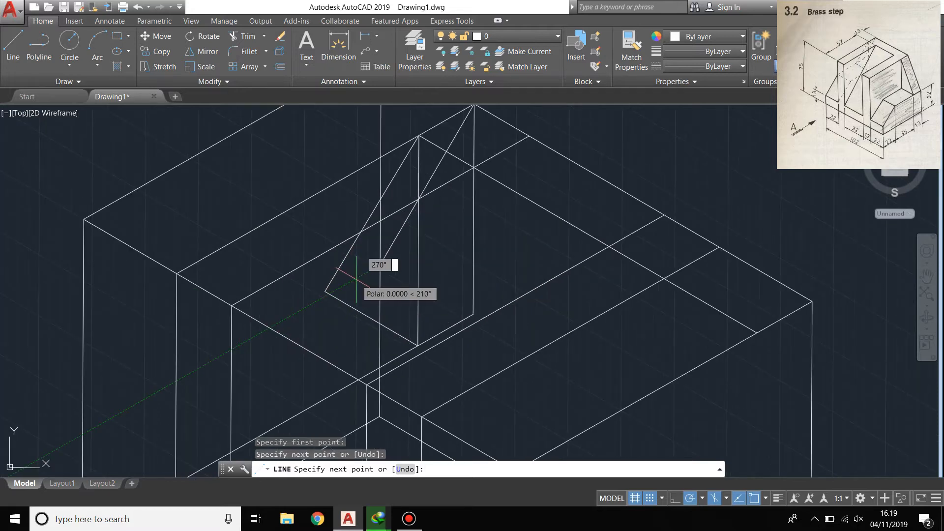
key(Return)
click(403, 226)
key(Delete)
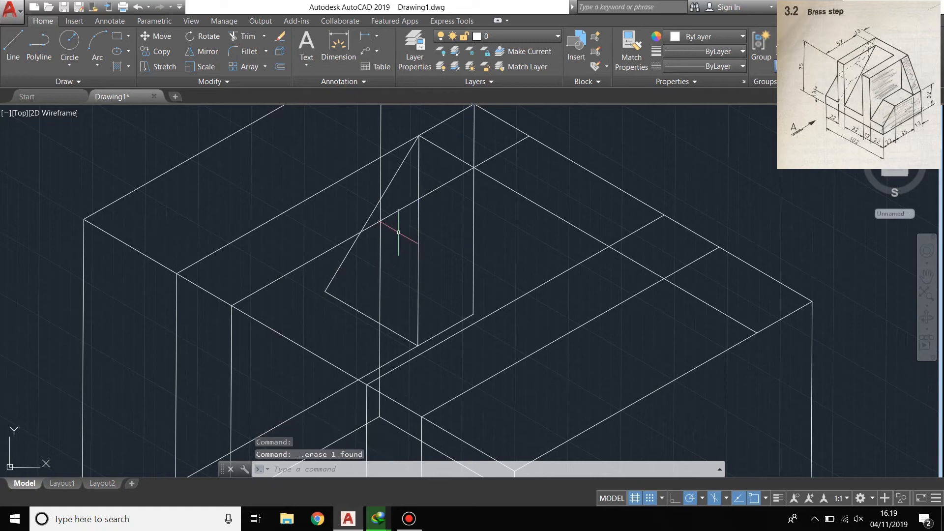
middle_drag(404, 249, 386, 292)
click(39, 50)
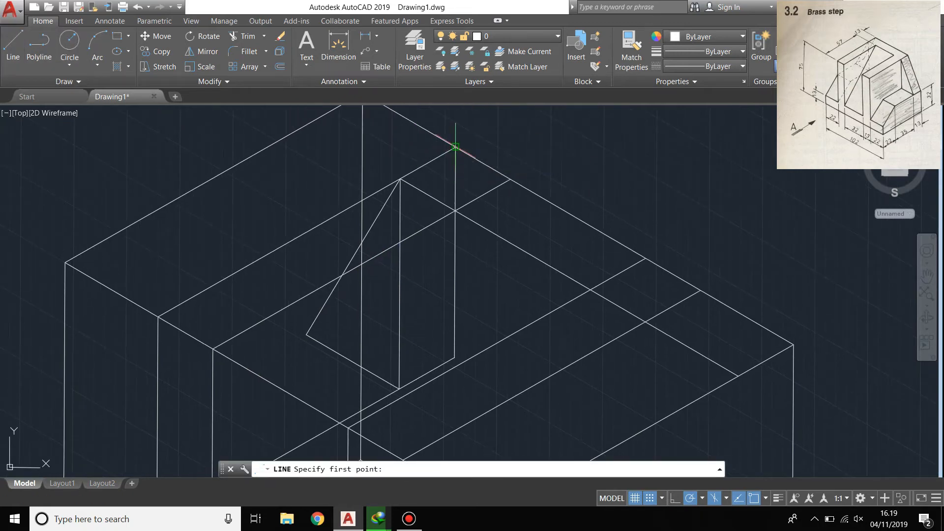
click(455, 147)
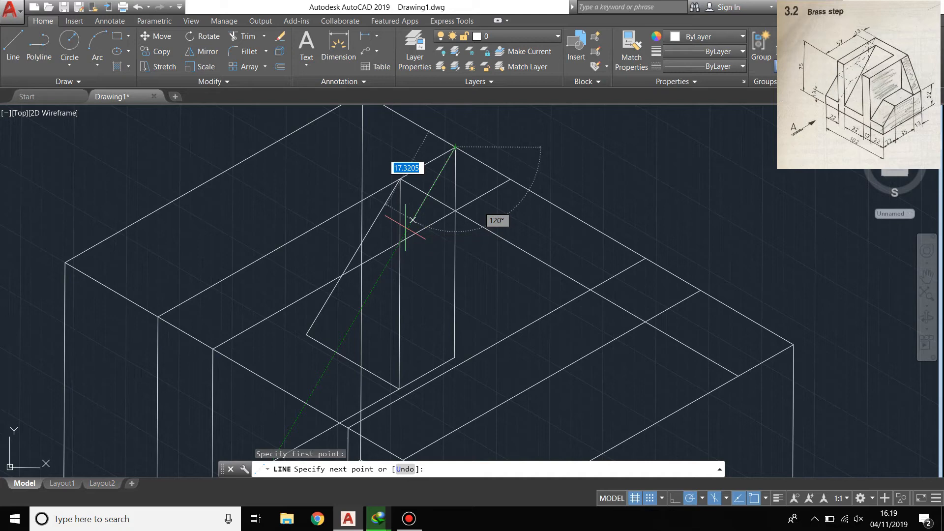
key(Escape)
- Draw a 30° line from the triangle's outer lower corner towards the 43 vertical at the back edge
click(12, 47)
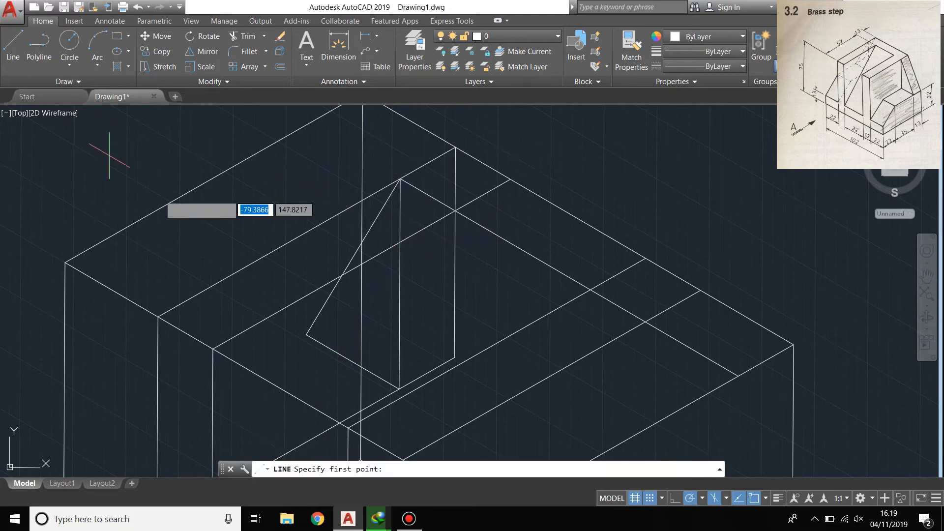
middle_drag(204, 224, 221, 149)
click(324, 260)
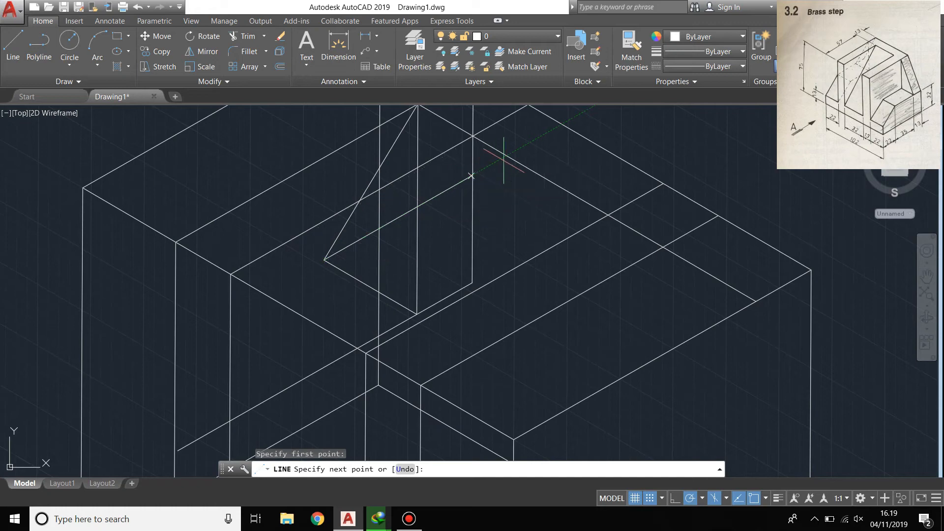
click(502, 160)
key(Return)
middle_drag(506, 221, 457, 326)
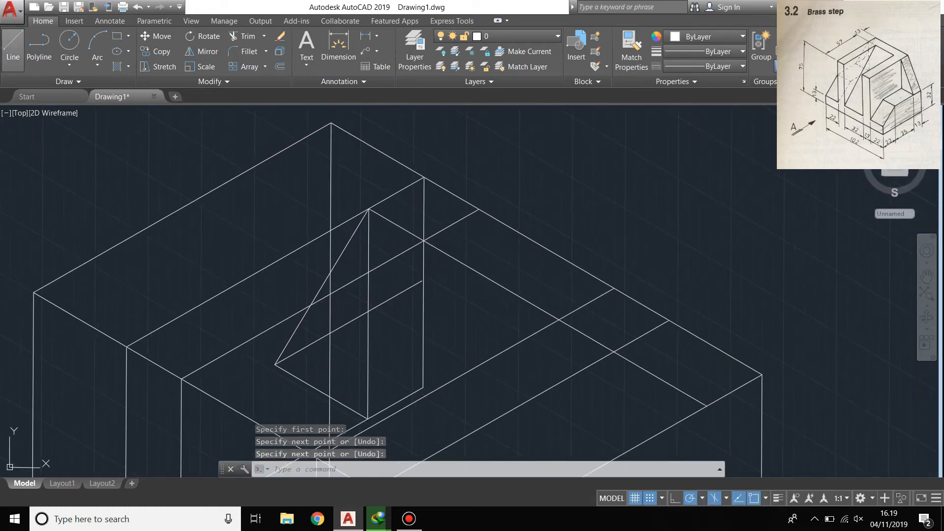
- Draw a 240° line from the leftmost 30° line's back-edge end, running past the 30° line from the triangle's outer corner
key(Return)
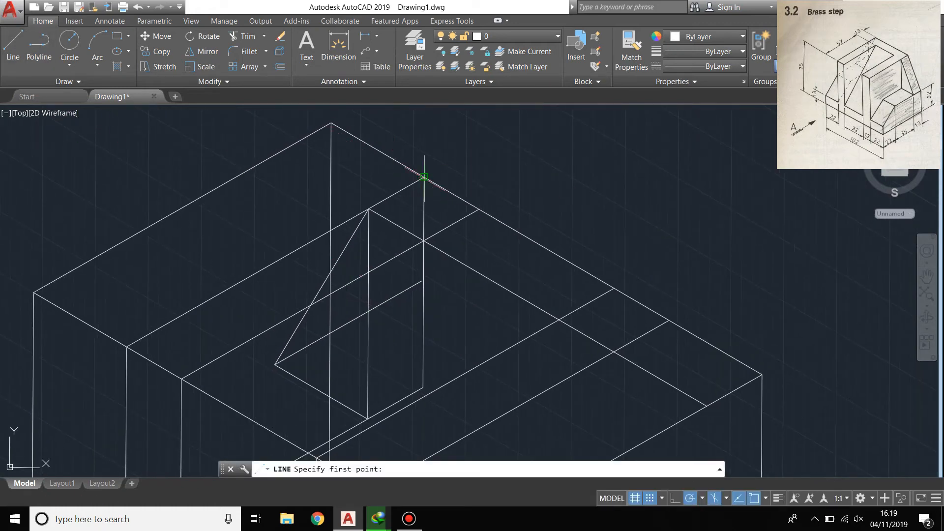
click(424, 178)
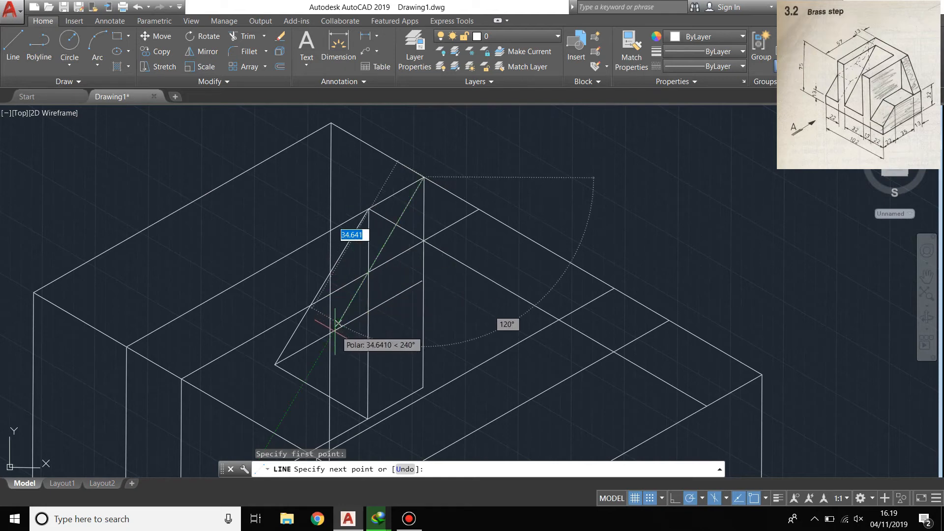
click(295, 396)
key(Return)
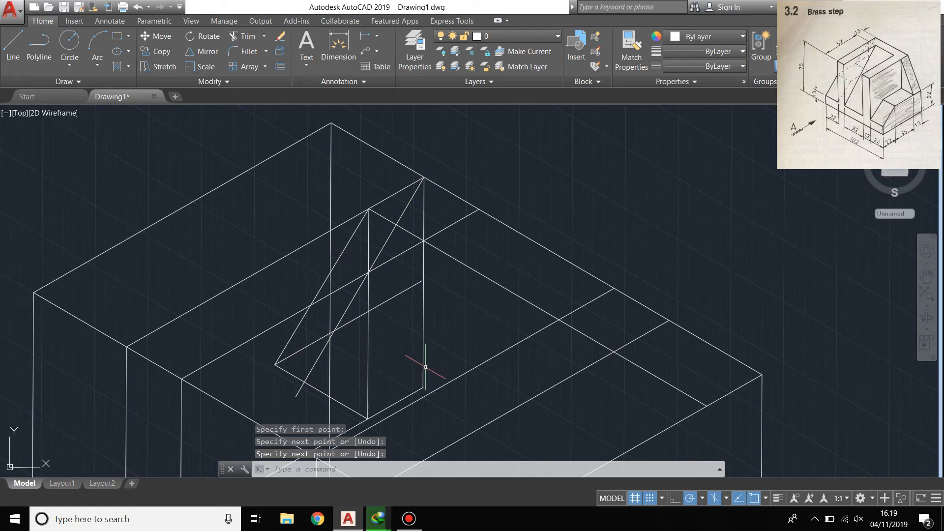
- Trim the 240° line and the 30° line from the triangle's outer corner back to their intersection, using all objects as cutting edges
text(trim)
key(Return)
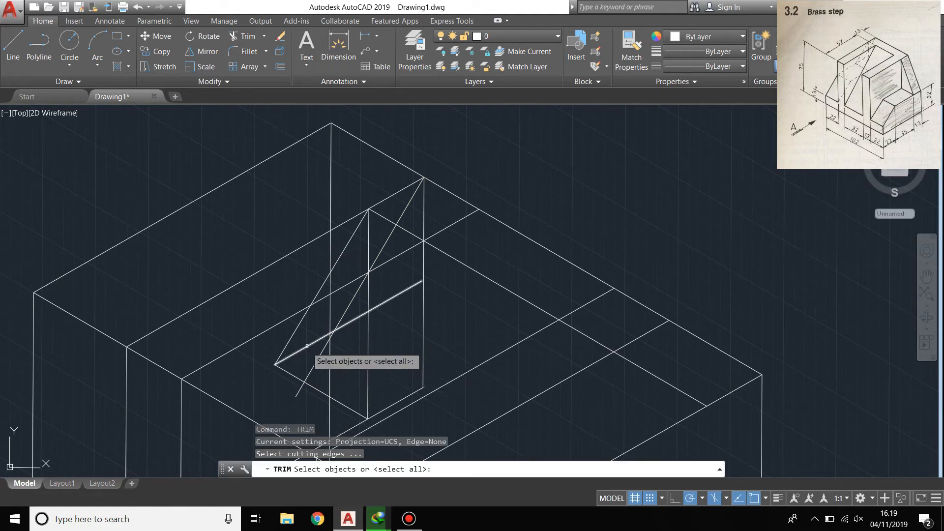
key(Return)
click(310, 384)
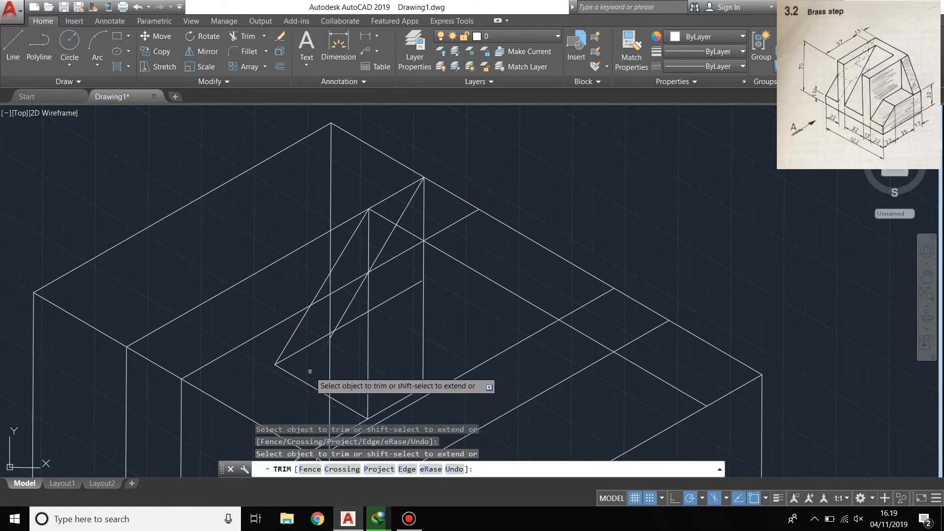
scroll(334, 334, up, 3)
click(329, 333)
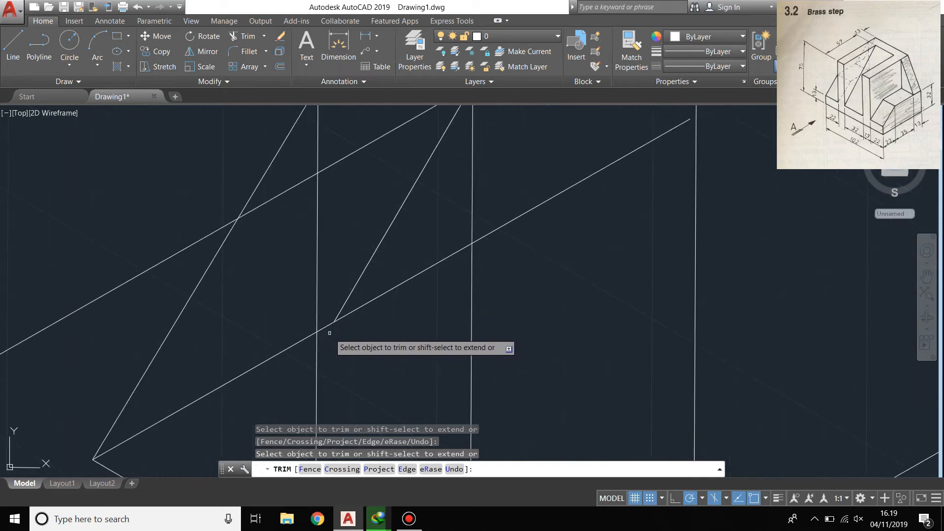
scroll(339, 345, down, 1)
middle_drag(345, 376, 335, 413)
click(361, 346)
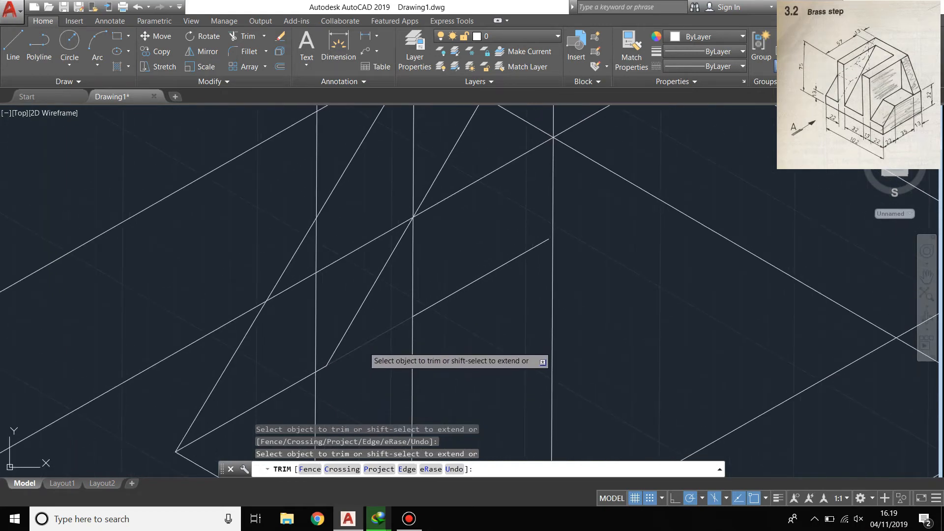
key(Return)
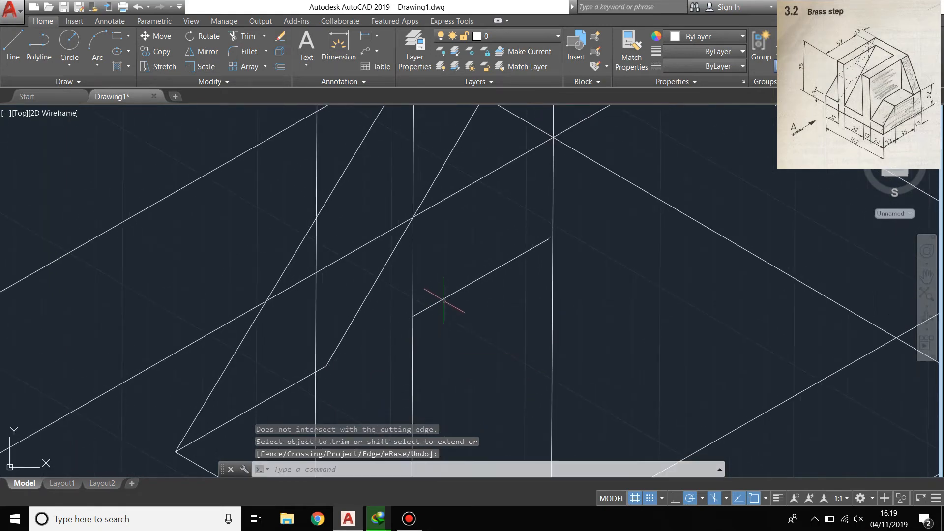
- Erase the leftover 30° segment inside the rib and the 43 vertical at the back edge
click(445, 298)
key(Delete)
scroll(443, 301, down, 3)
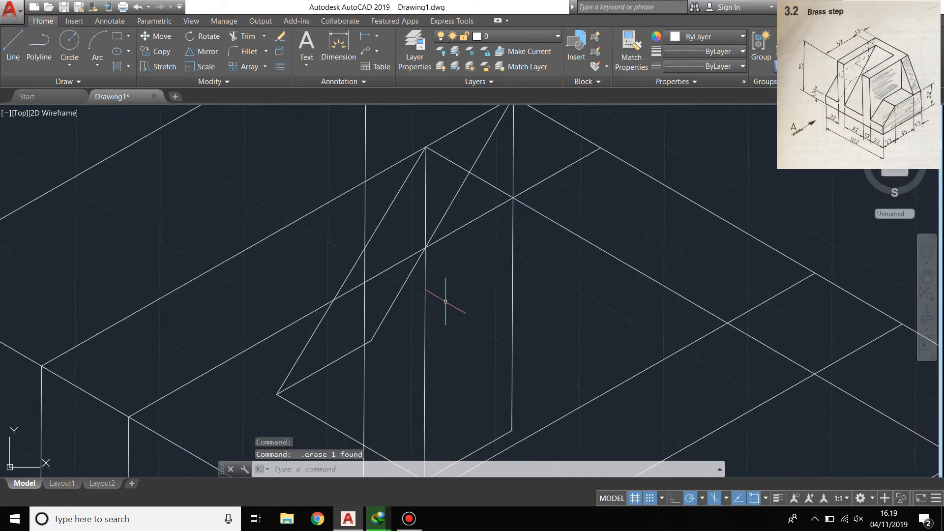
click(579, 316)
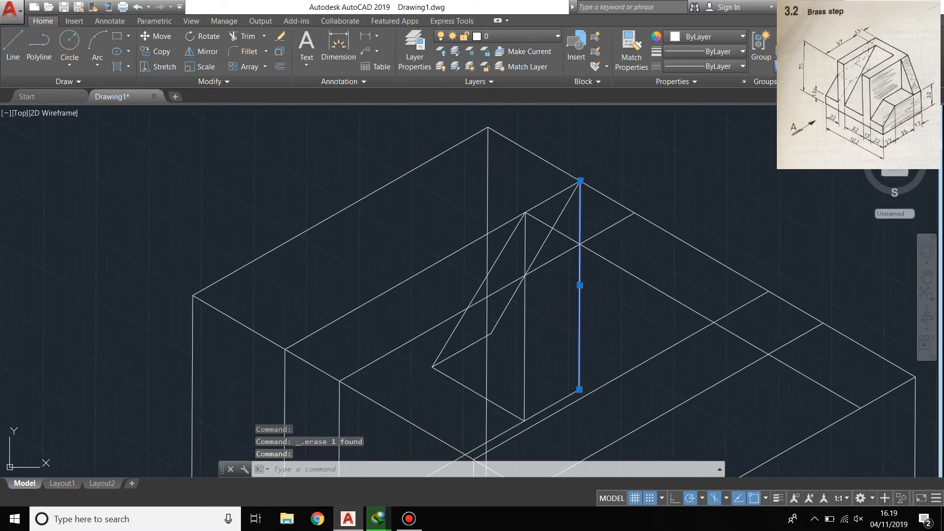
key(Delete)
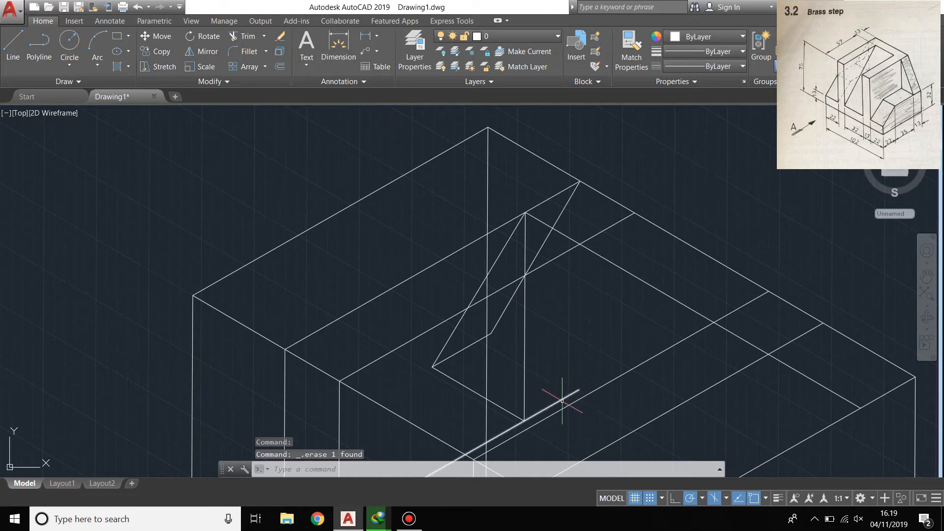
- Trim the end of the lower 210° line that extends beyond the triangle's vertical
key(Return)
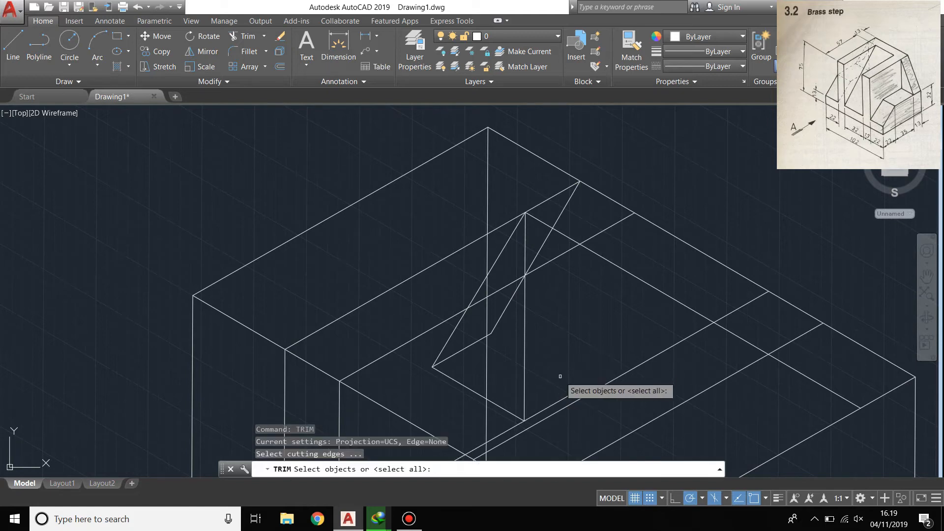
key(Return)
click(559, 402)
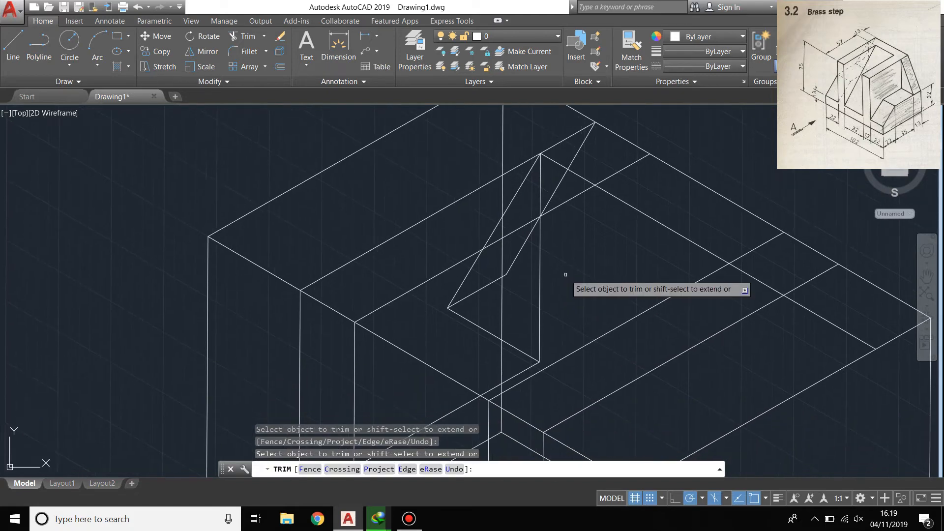
- Draw a line from the triangle's outer lower corner 35 long at 210°, continuing down to the base line's end on the leftmost vertical
scroll(541, 280, down, 2)
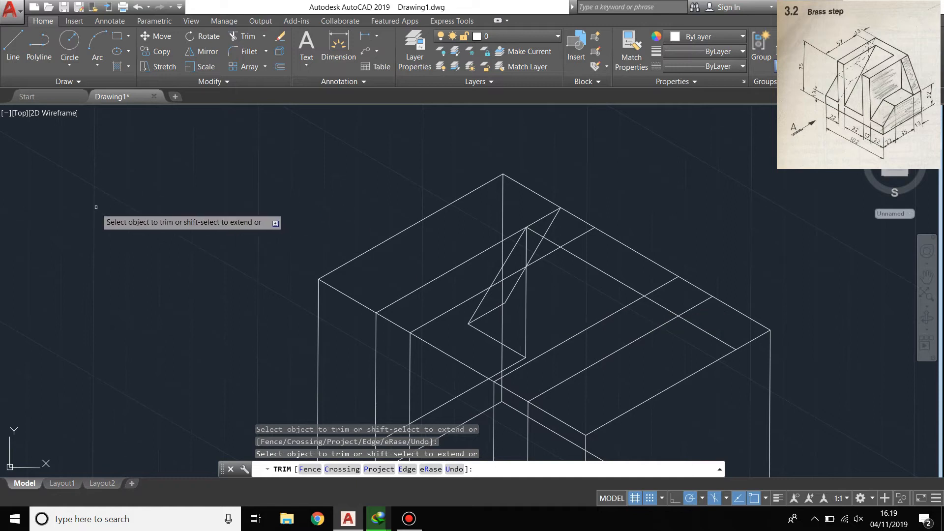
middle_drag(251, 269, 148, 177)
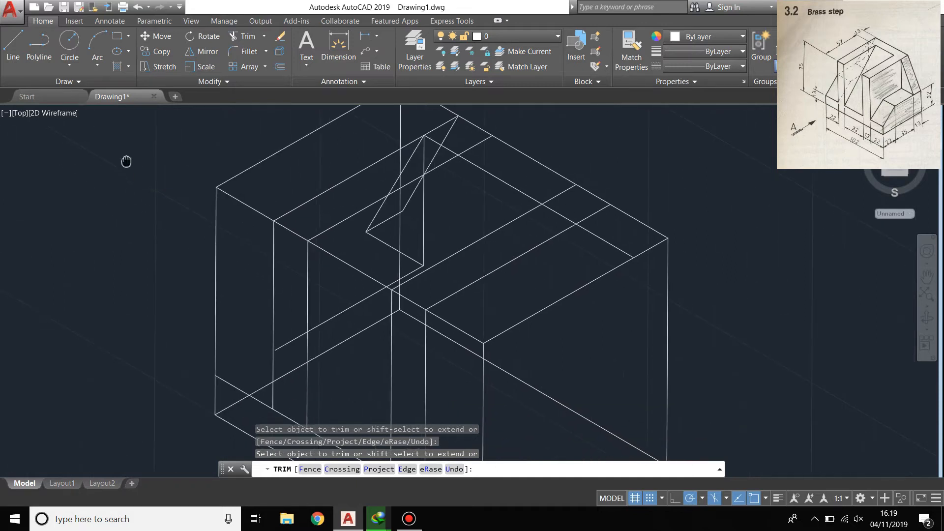
click(13, 49)
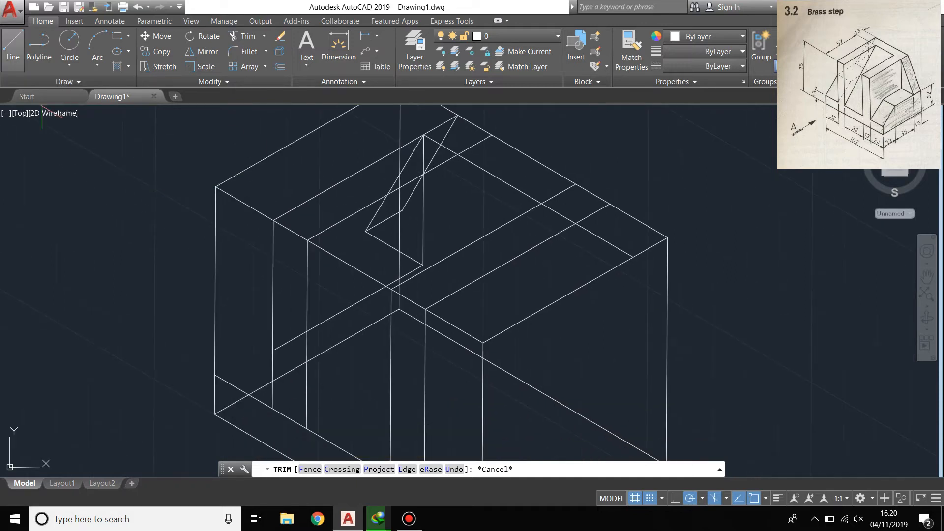
click(366, 231)
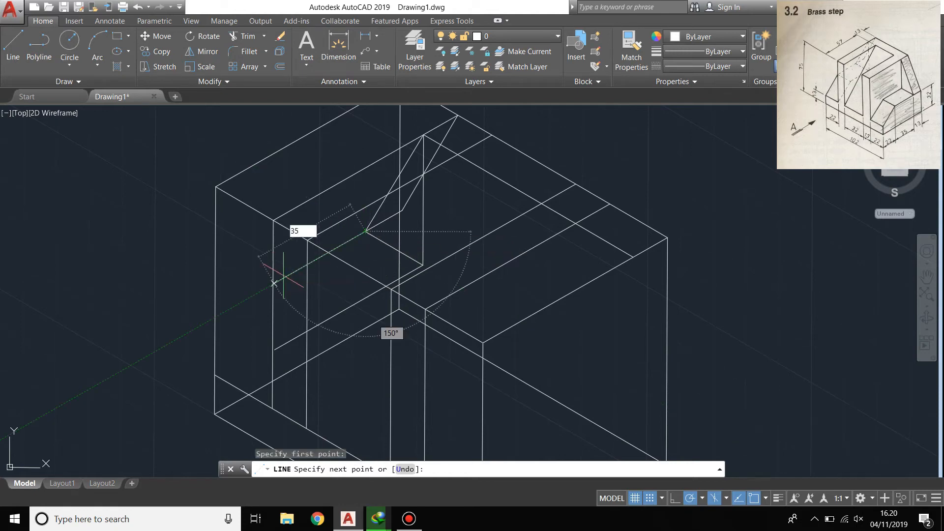
text(35)
key(Return)
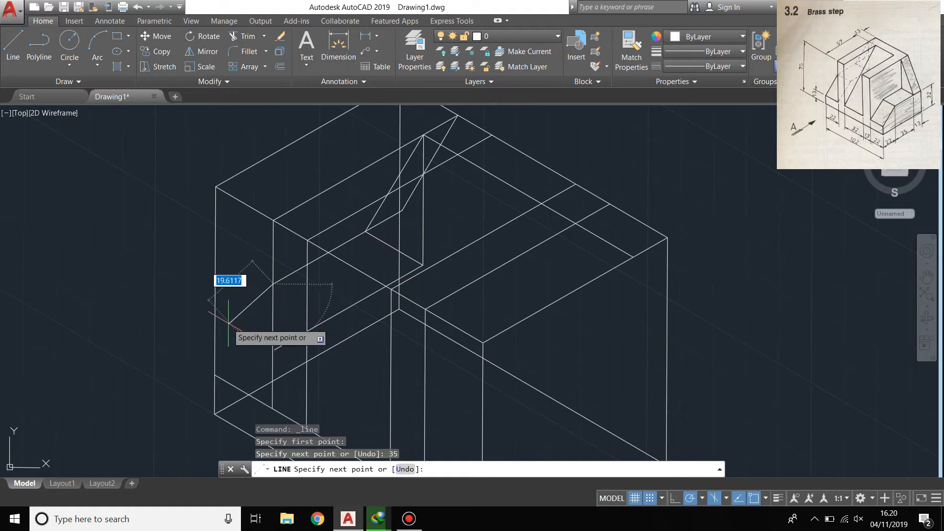
click(215, 375)
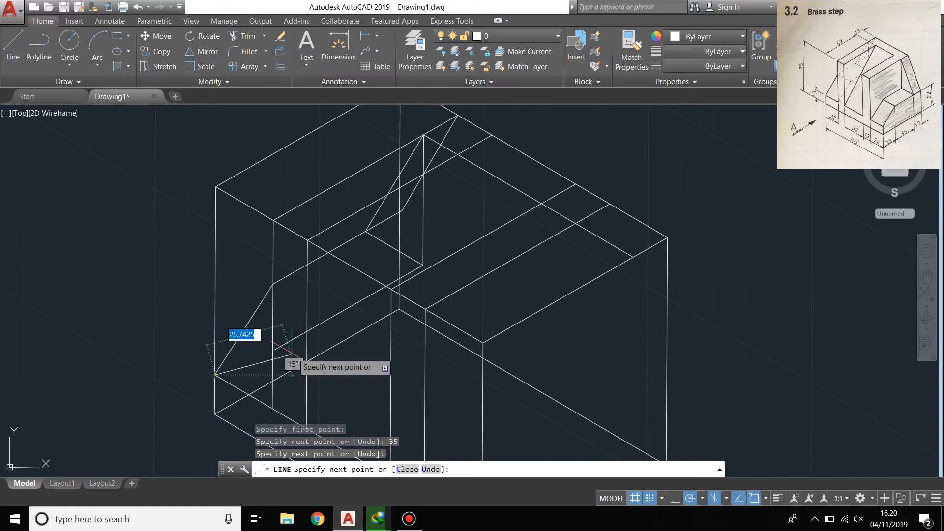
key(Return)
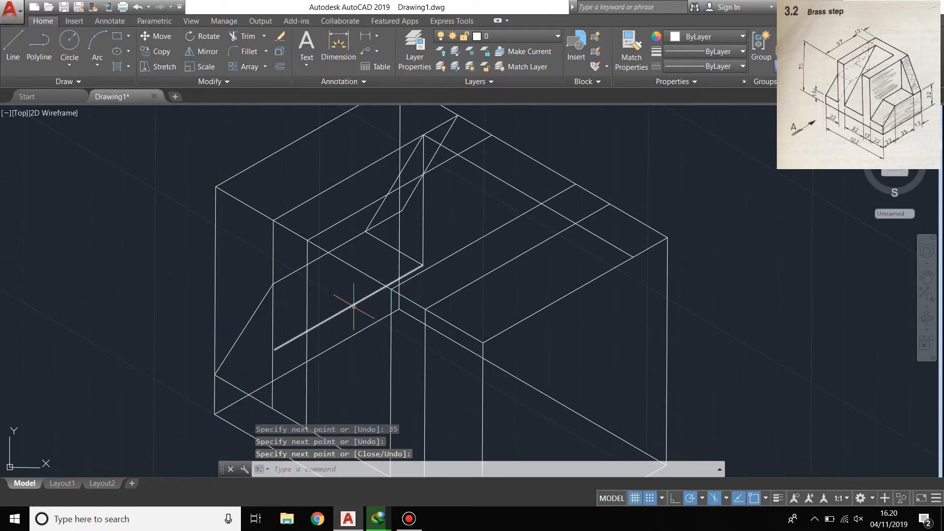
- Erase the long lower 210° line and redraw it 35 long from the triangle's lower corner, continuing down to the left wall's outer vertical at its foot
click(349, 307)
key(Delete)
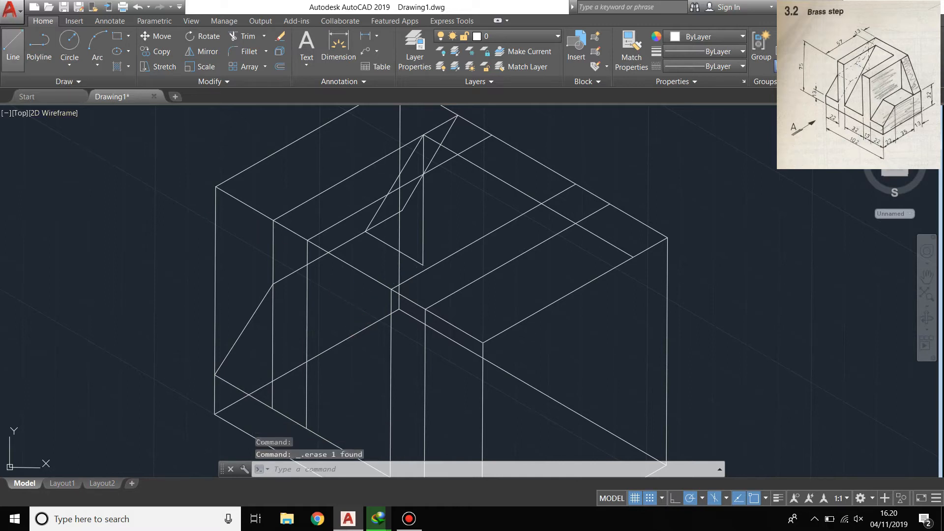
click(13, 44)
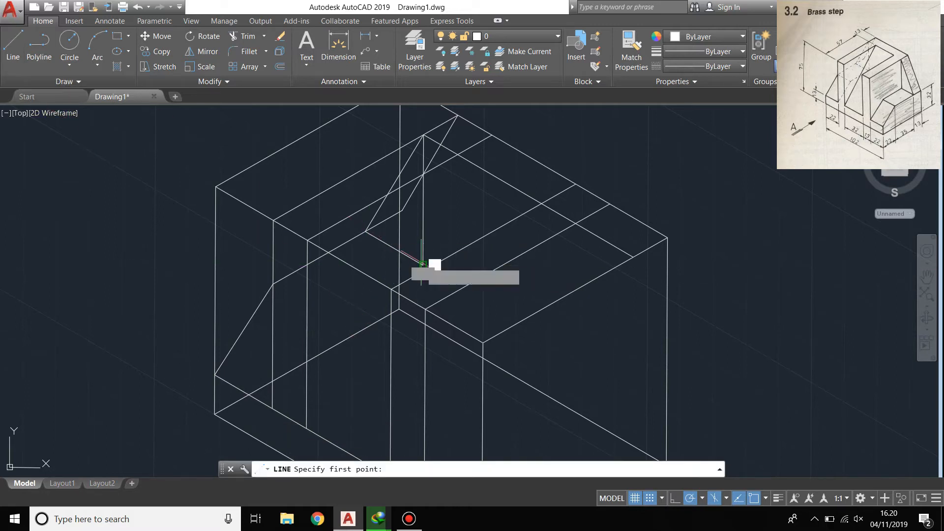
click(423, 265)
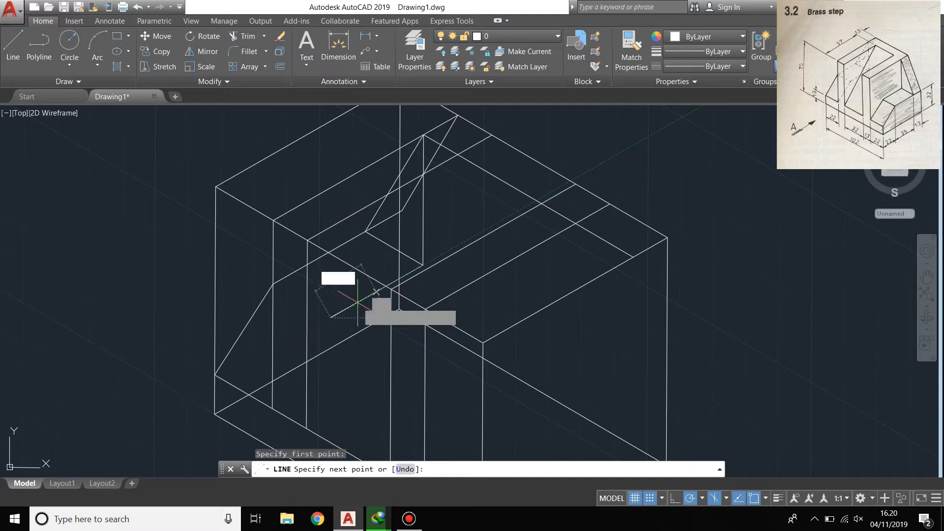
key(Return)
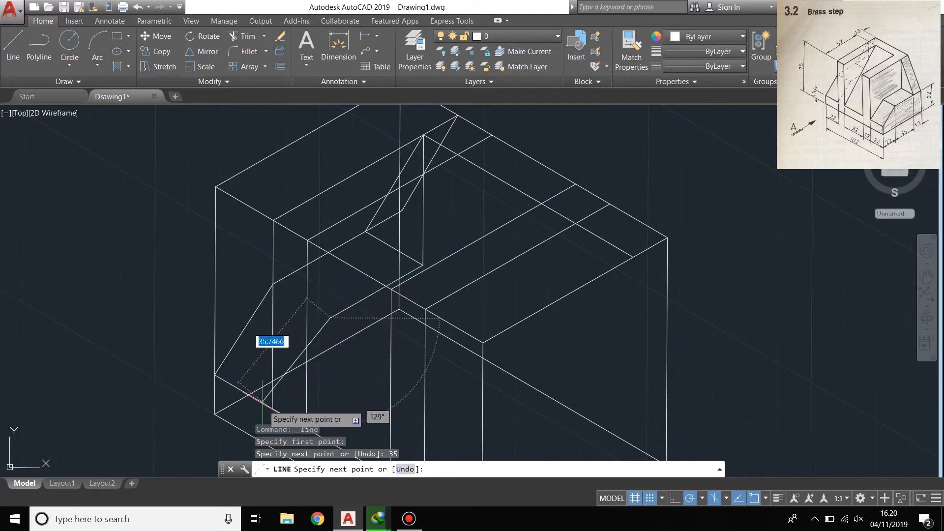
click(273, 408)
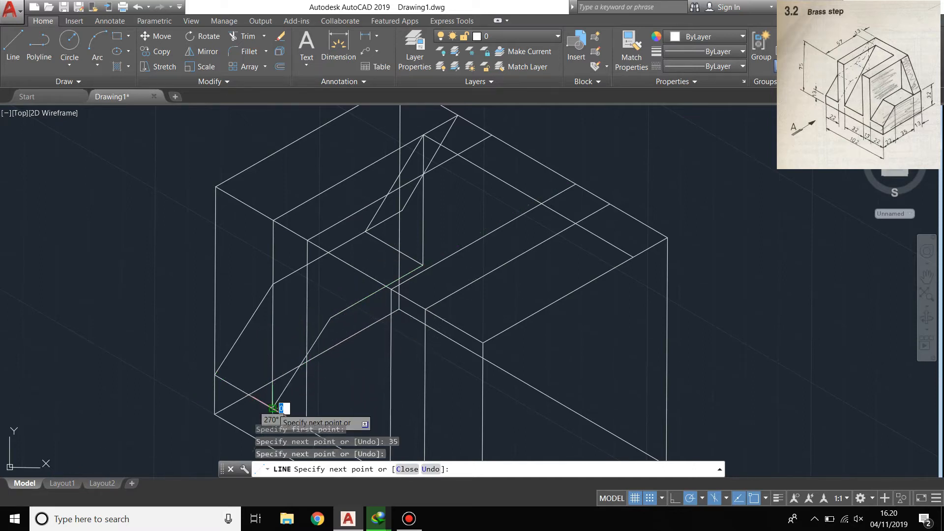
key(Return)
middle_drag(442, 295, 426, 309)
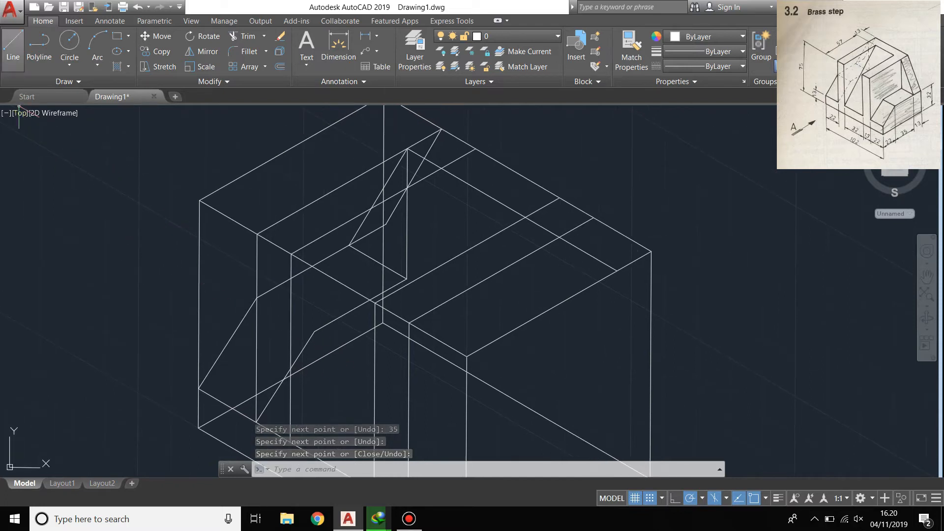
- Draw a line joining the upper corners of the front and rear rib slopes in the 30° direction
key(Return)
click(257, 297)
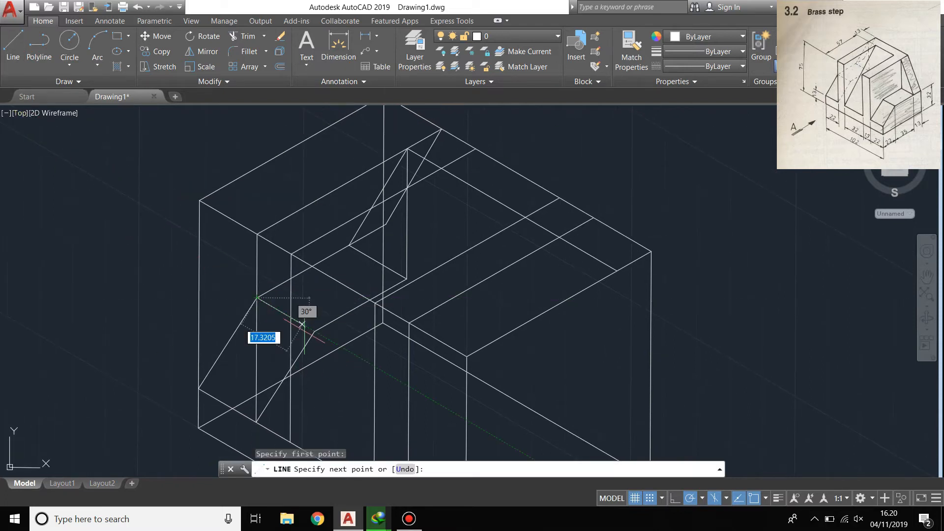
click(314, 331)
key(Return)
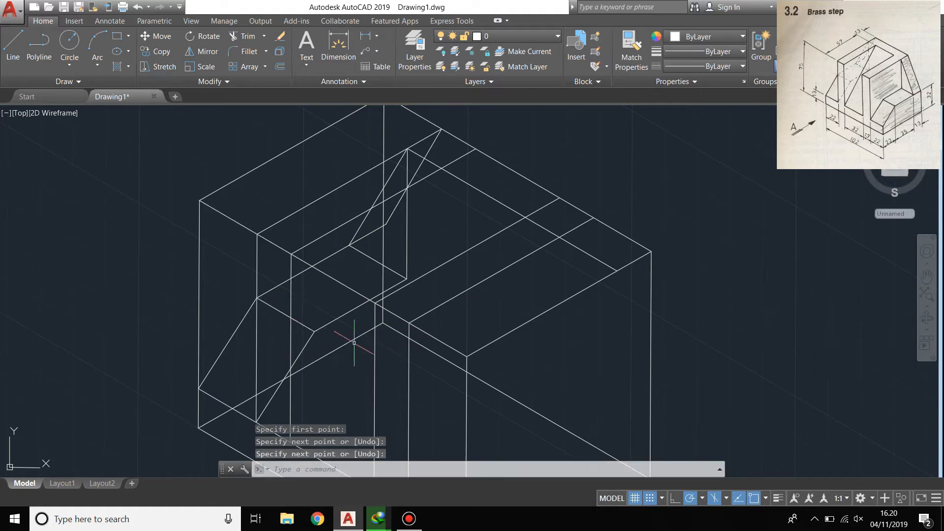
- Set the linetype of the rib's hidden edges and the triangle's sides behind the left wall to CENTER
click(309, 340)
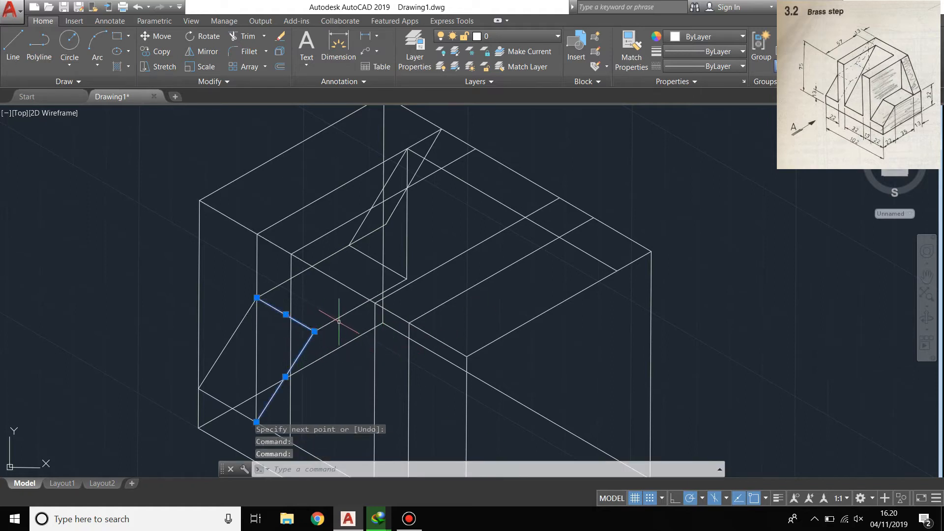
click(371, 256)
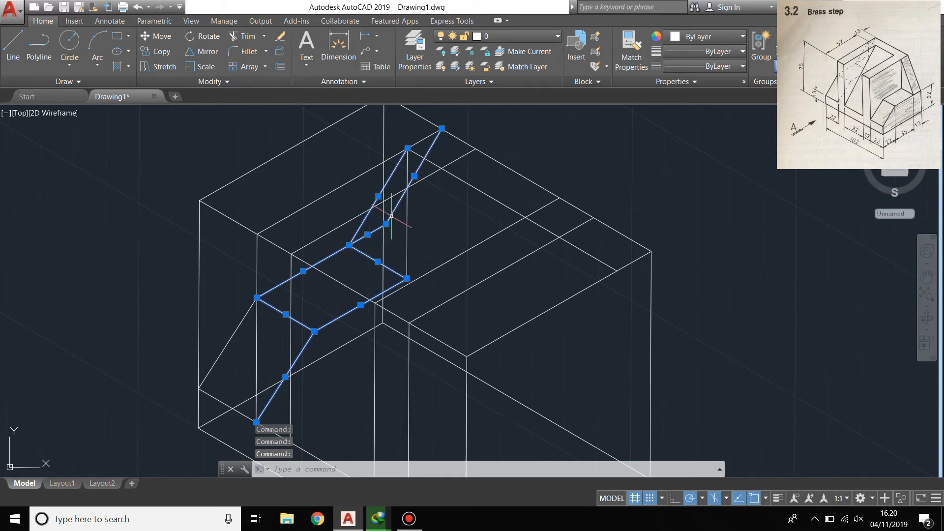
click(407, 215)
click(542, 201)
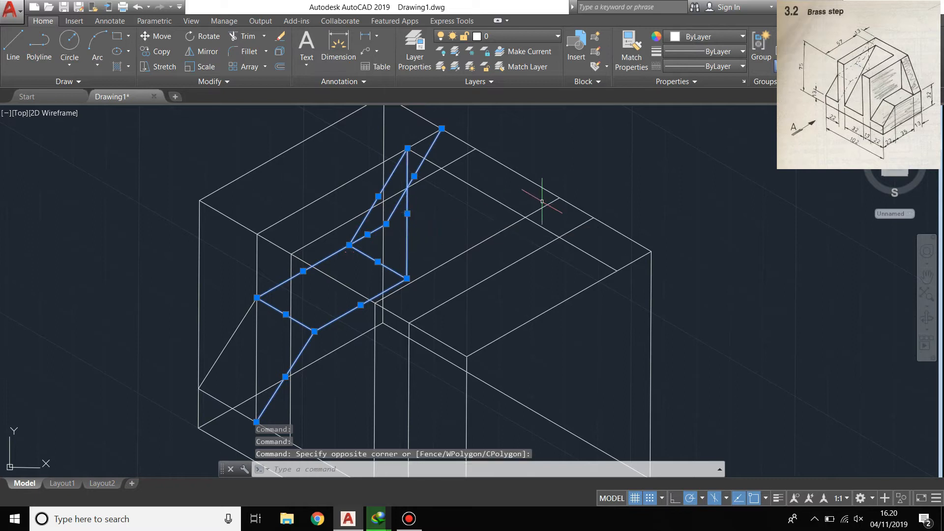
click(718, 66)
click(698, 140)
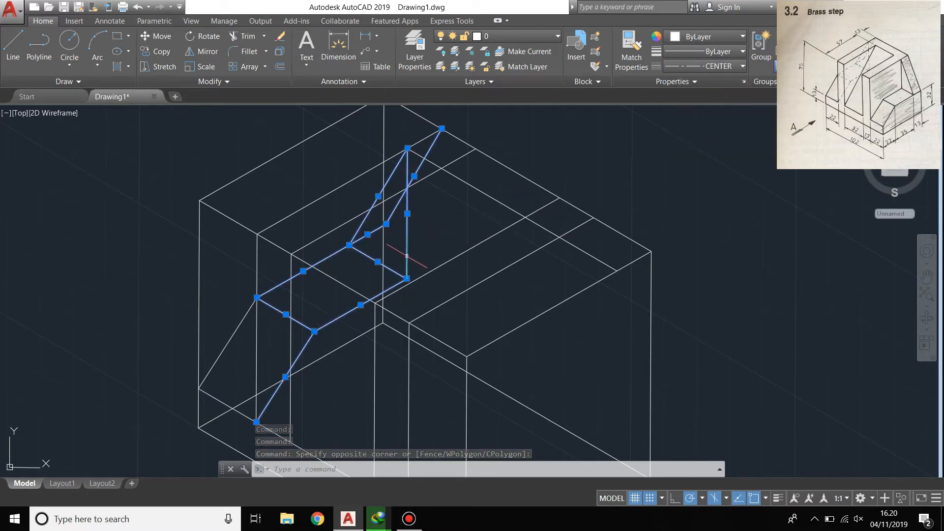
- Set the linetype scale of the selected hidden edges to 0.1 and close their properties
right_click(407, 256)
click(442, 236)
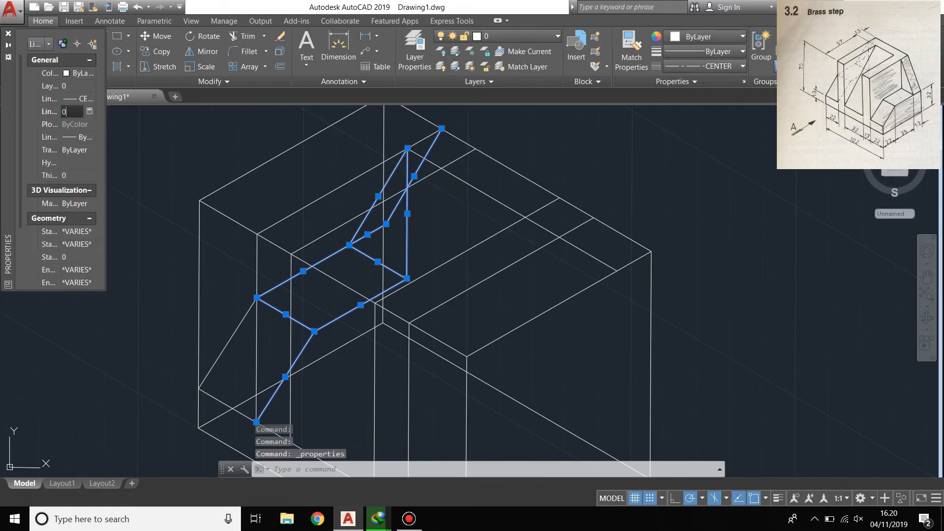
text(0.1)
key(Return)
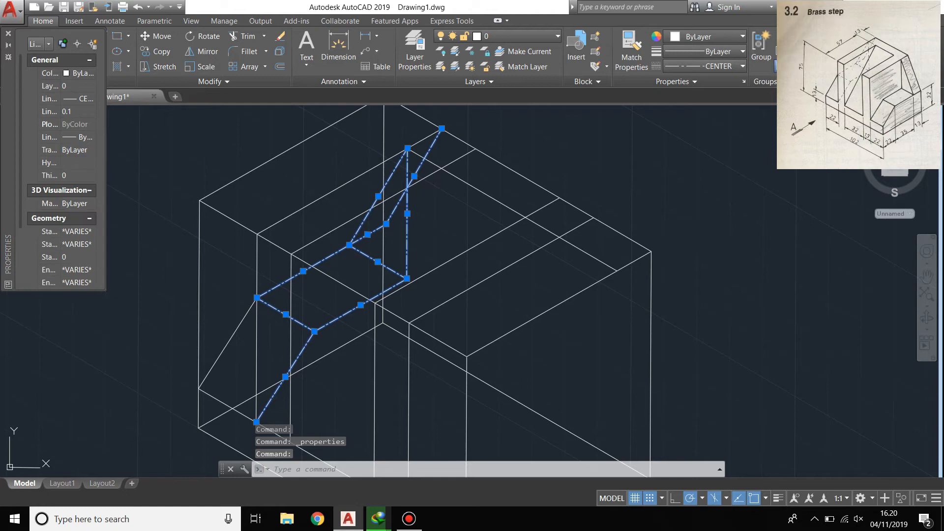
key(Escape)
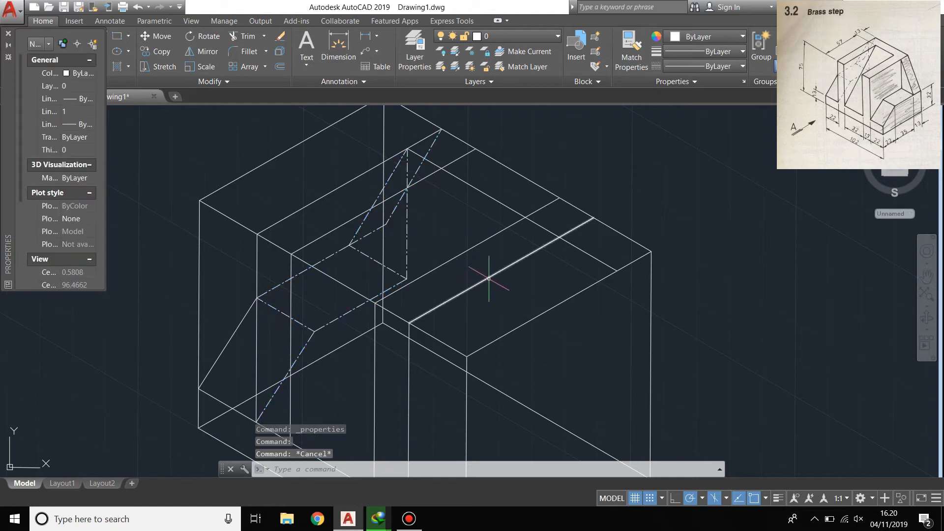
mouse_move(473, 222)
middle_down()
mouse_move(484, 263)
mouse_move(480, 214)
middle_up()
key(ctrl+1)
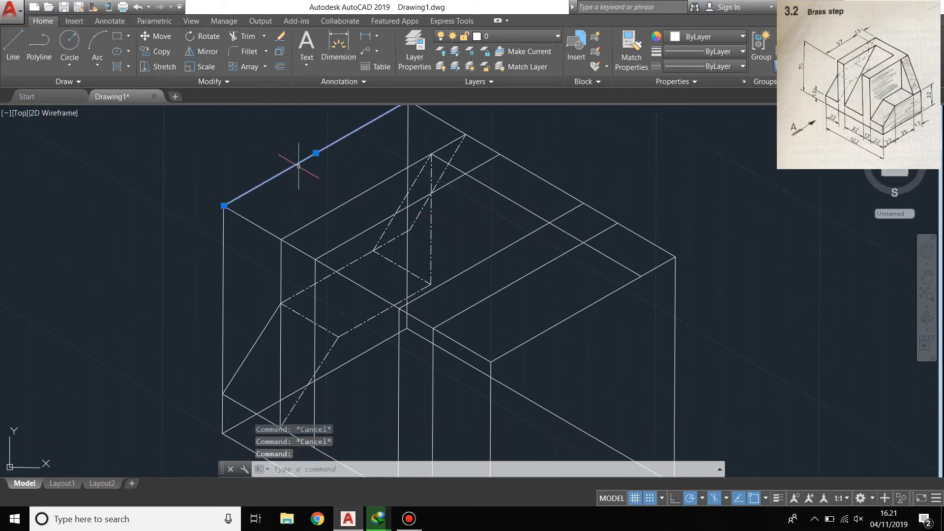
- Erase the box's outer top-left edge and its rear vertical edge
key(Delete)
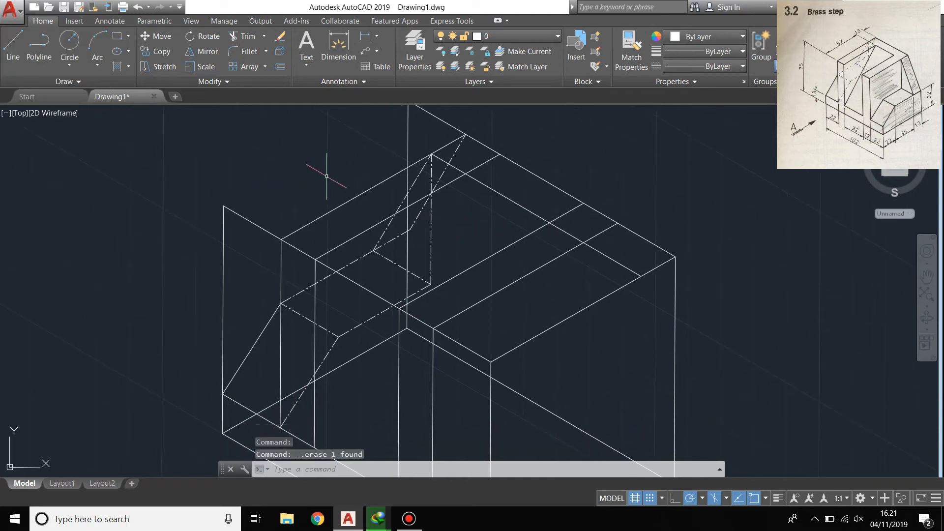
click(408, 144)
key(Delete)
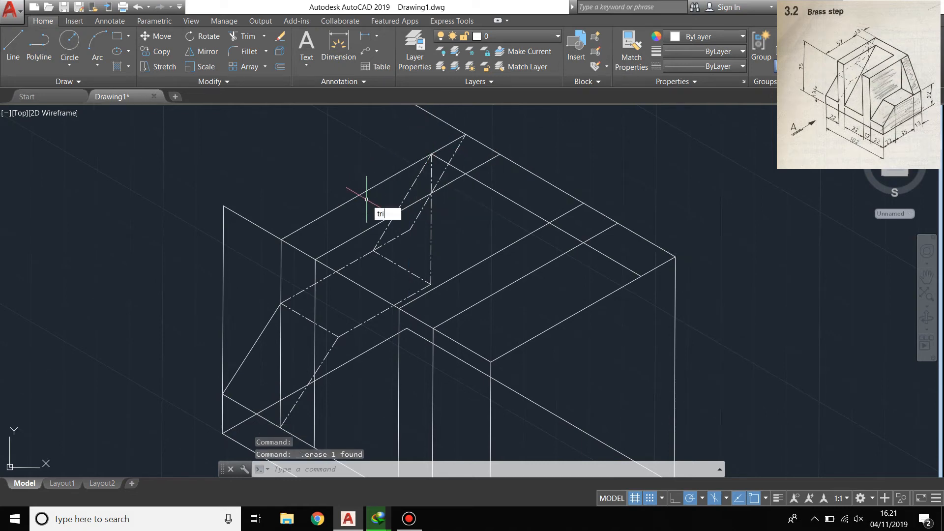
- Trim the top edges beyond the left wall and the outer vertical above the sloping rib, using all objects as cutting edges, and erase the leftover stub
text(trim)
key(space)
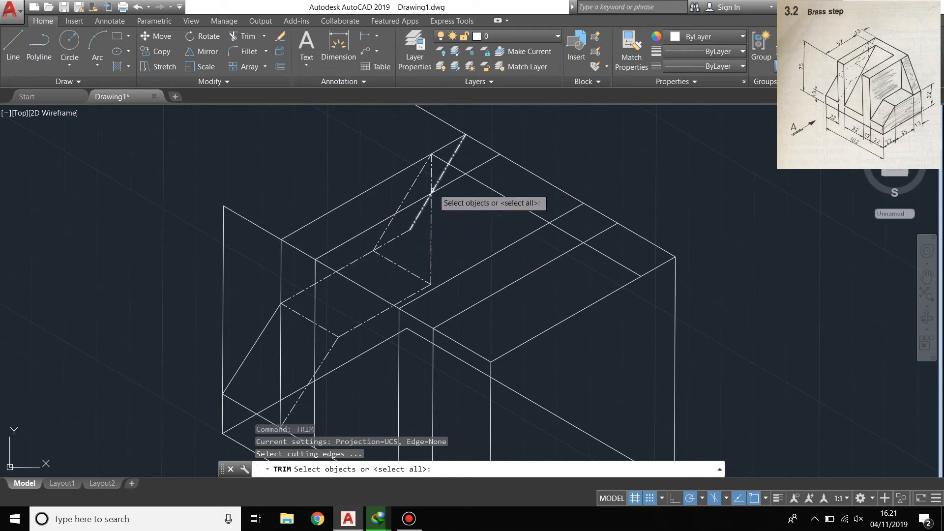
key(space)
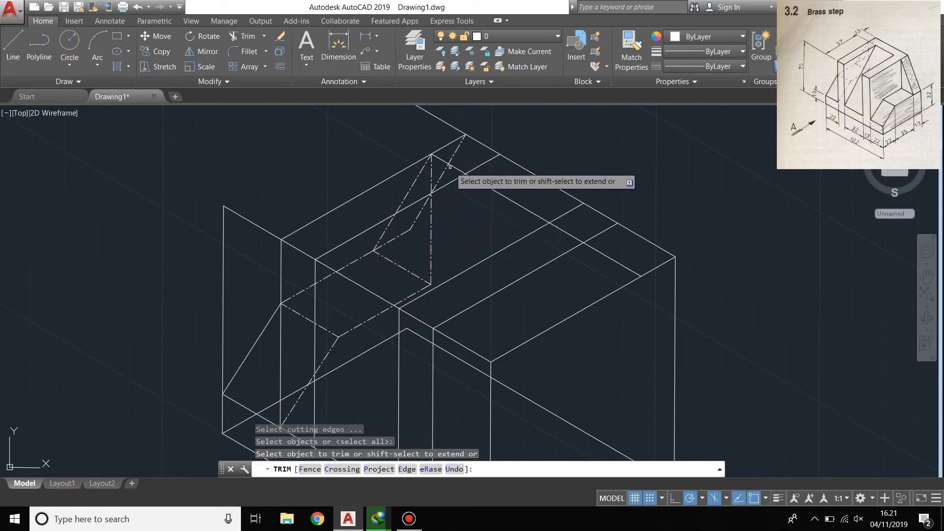
click(470, 171)
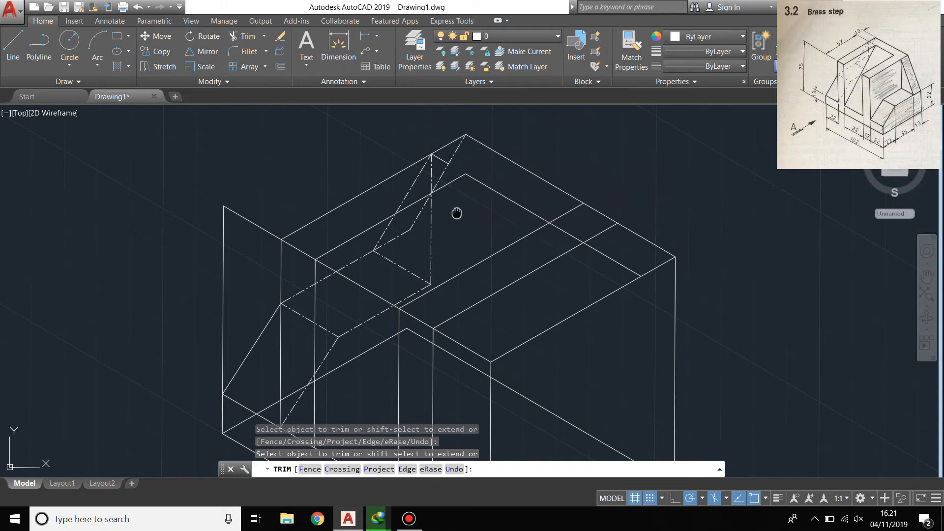
middle_drag(455, 211, 472, 225)
click(274, 237)
click(239, 253)
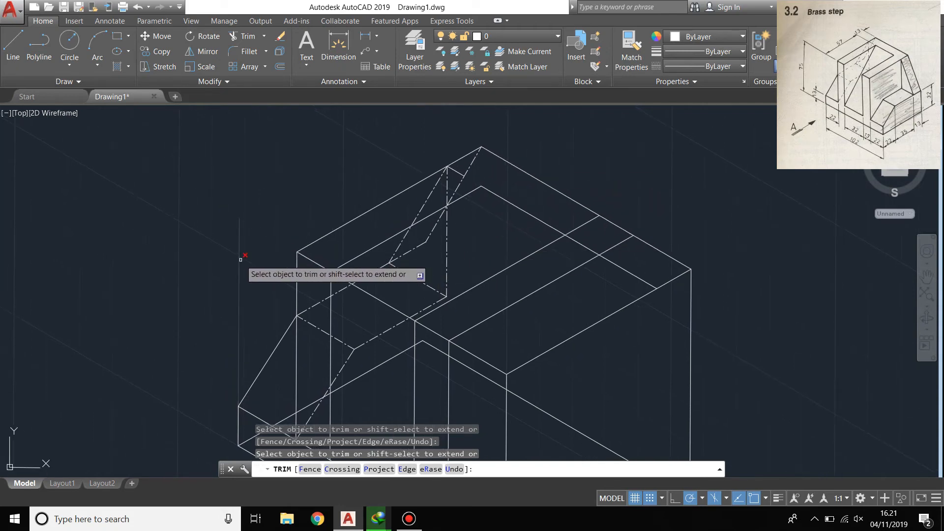
middle_drag(506, 222, 505, 211)
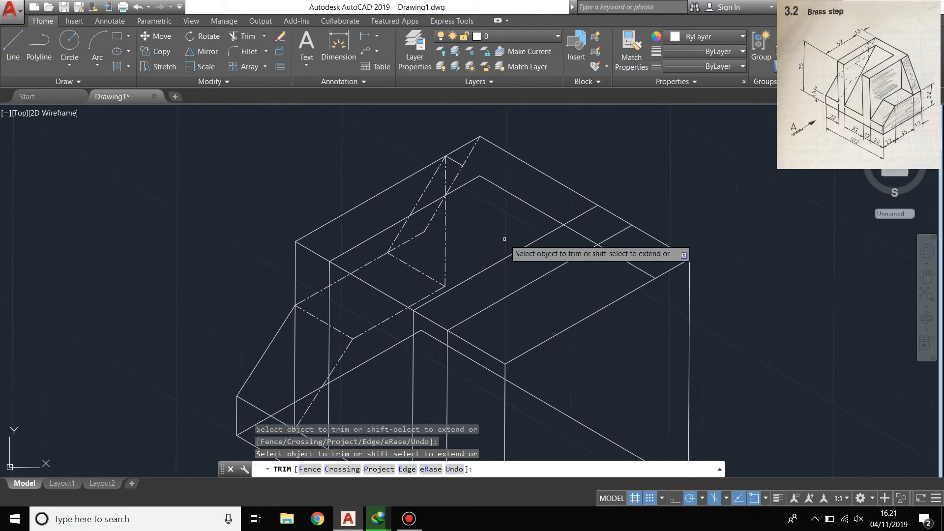
key(Return)
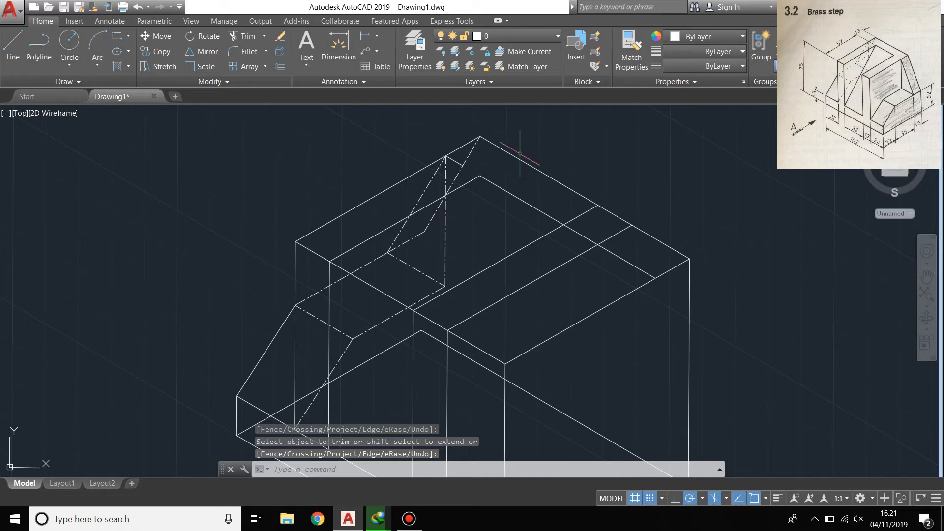
click(452, 161)
key(Delete)
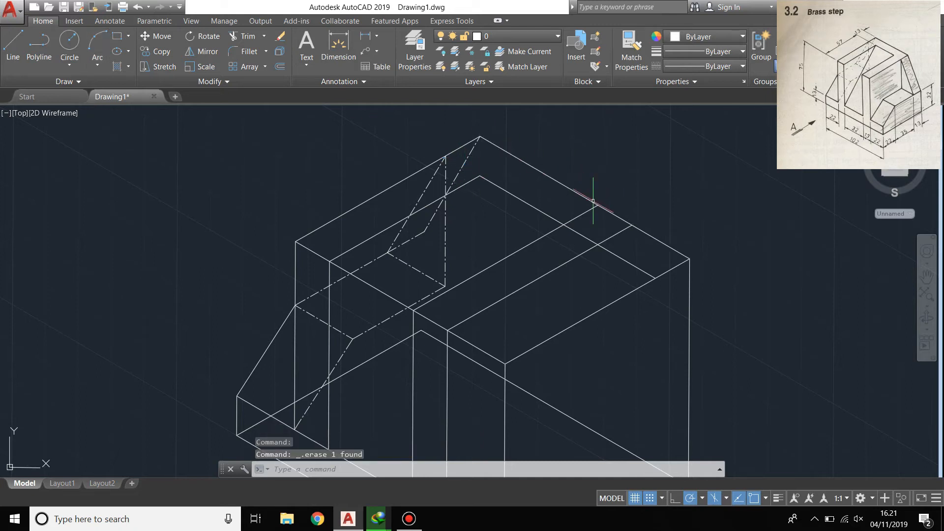
- Trim the front top edge between the left wall and the middle wall, using all objects as cutting edges
middle_drag(510, 231, 440, 230)
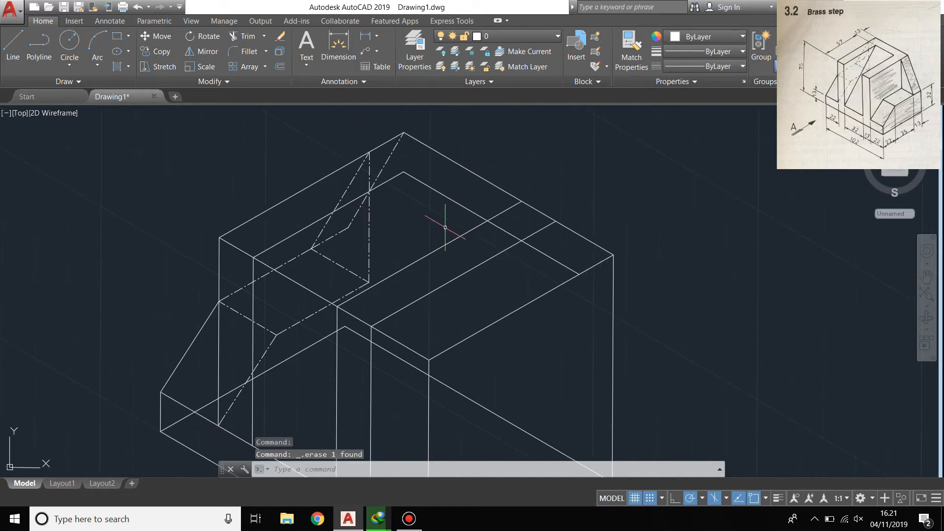
middle_drag(418, 216, 424, 183)
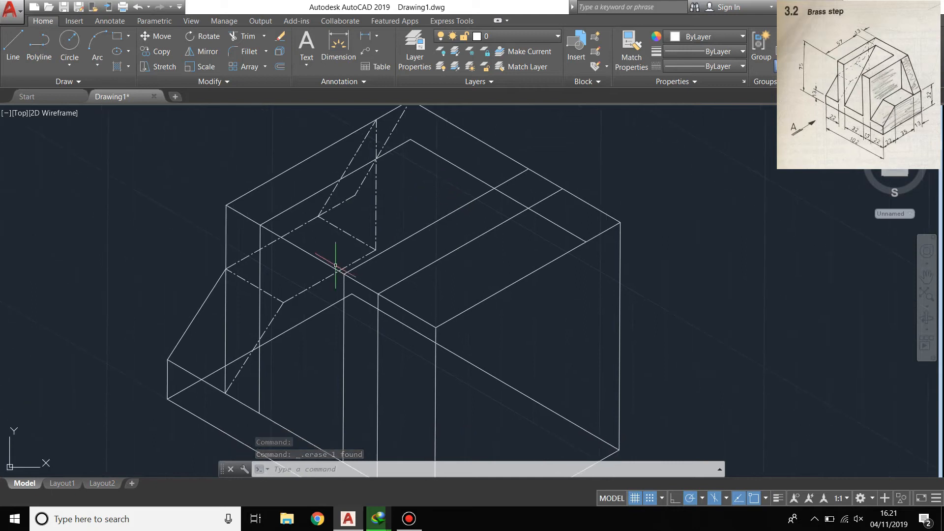
text(tr)
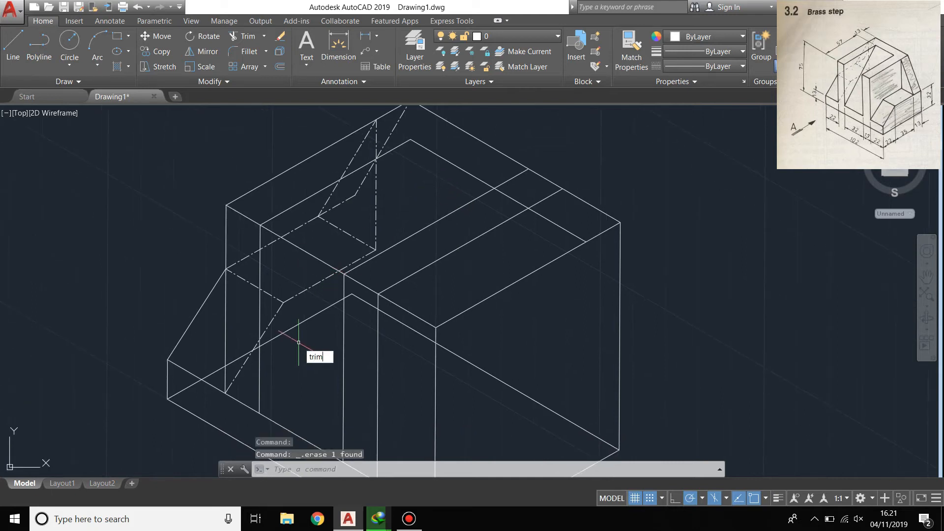
text(im)
key(Return)
key(Return)
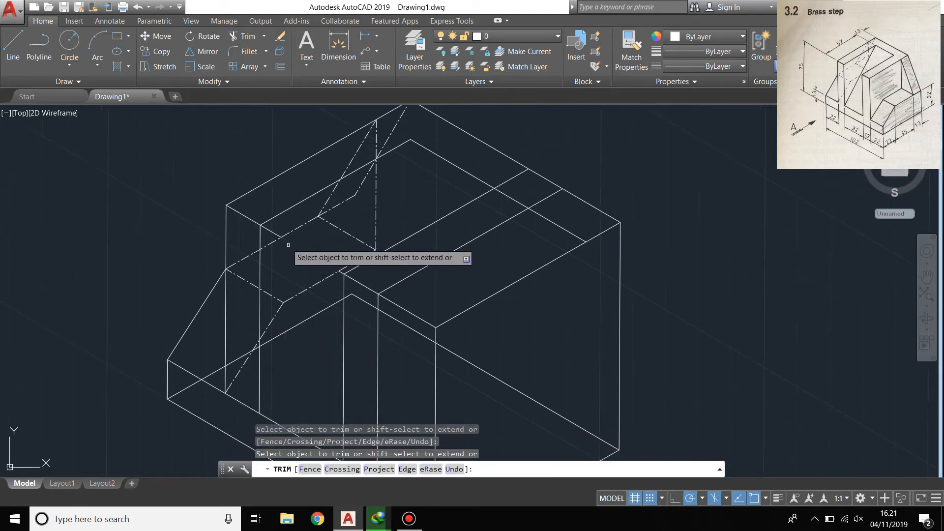
click(274, 232)
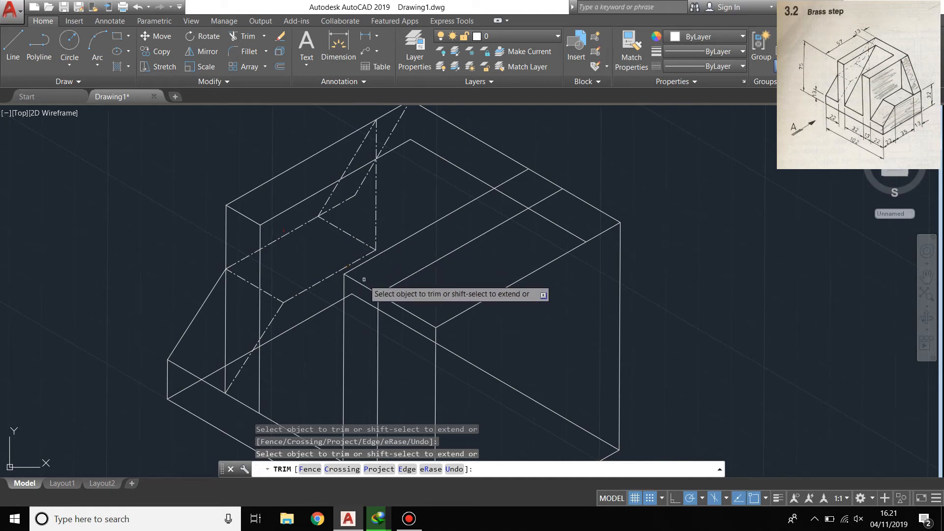
mouse_move(468, 302)
middle_down()
mouse_move(591, 279)
mouse_move(524, 321)
middle_up()
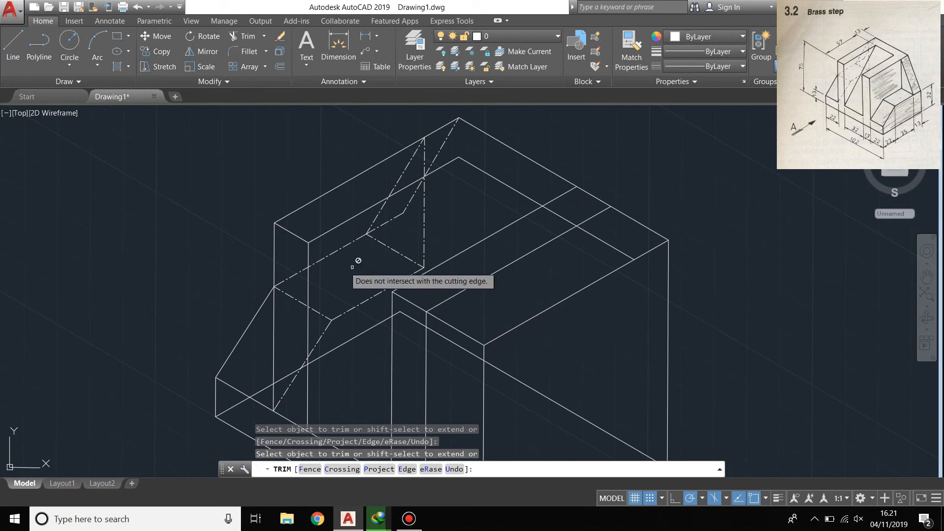
key(Escape)
- Draw a sloping line from the left wall's inner rear top corner to the foot of its inner front vertical
click(13, 47)
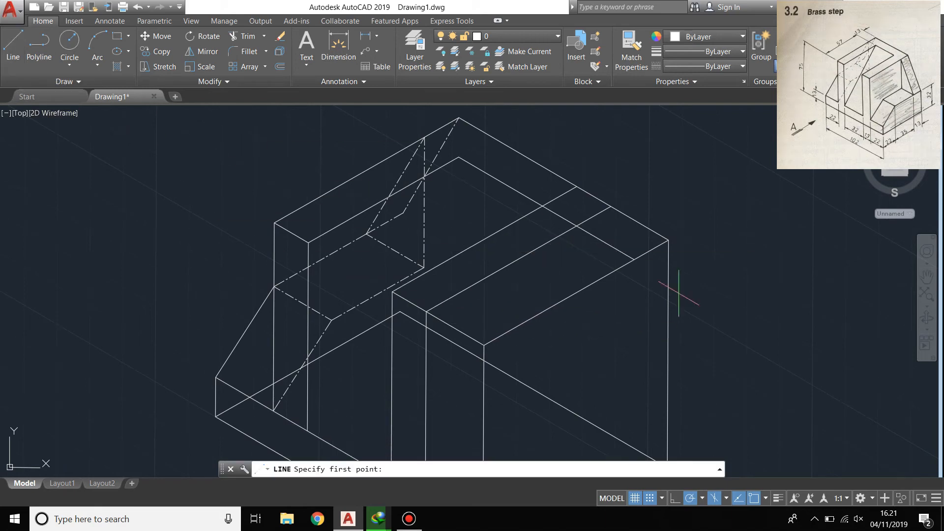
middle_drag(679, 293, 676, 245)
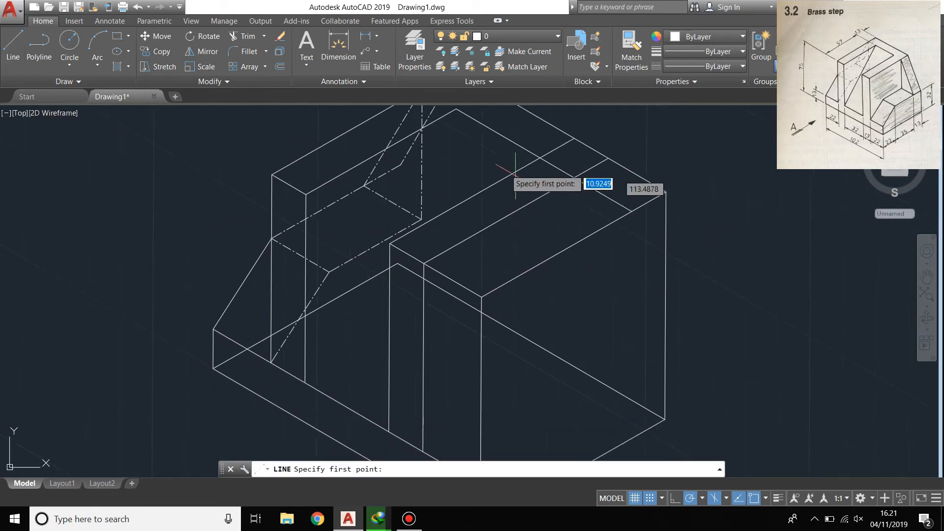
click(430, 117)
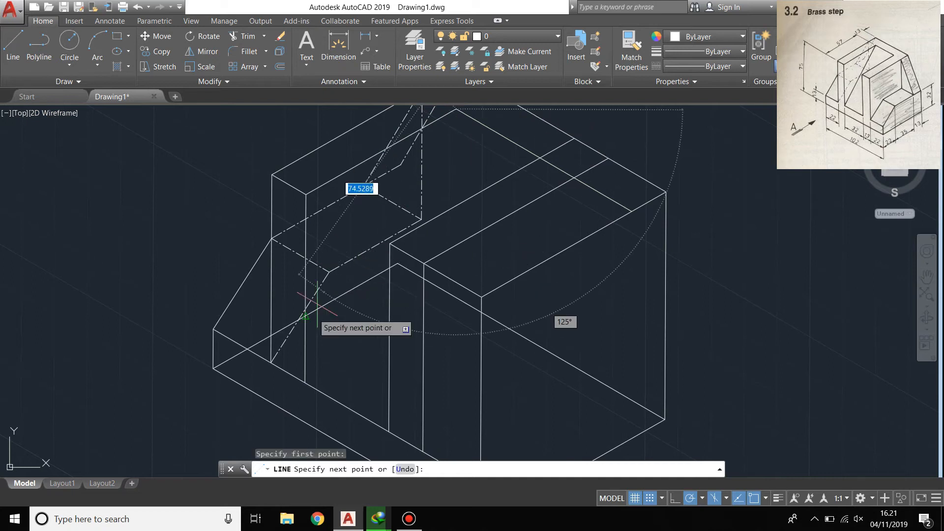
click(305, 383)
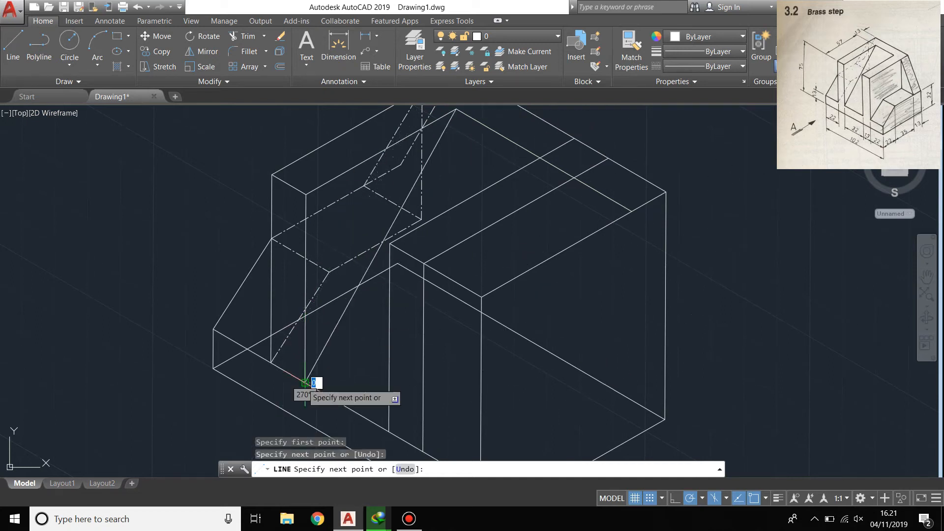
- Draw a line across the box's right face, parallel to its base edge, starting 32 up the right rear vertical and running past the front vertical
key(Return)
mouse_move(382, 344)
middle_down()
mouse_move(342, 385)
mouse_move(280, 356)
middle_up()
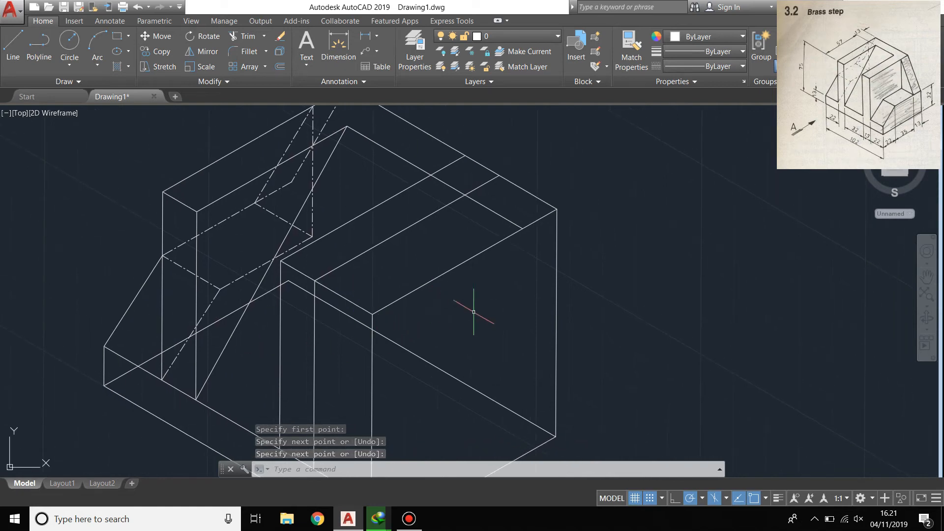
mouse_move(474, 311)
middle_down()
mouse_move(388, 323)
mouse_move(356, 340)
mouse_move(339, 323)
middle_up()
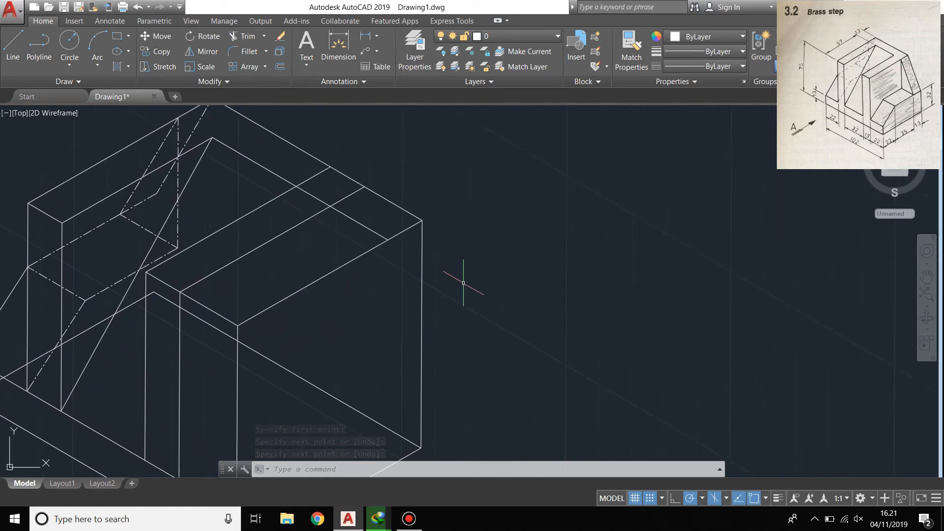
mouse_move(426, 309)
middle_down()
mouse_move(276, 295)
mouse_move(188, 178)
middle_up()
click(13, 49)
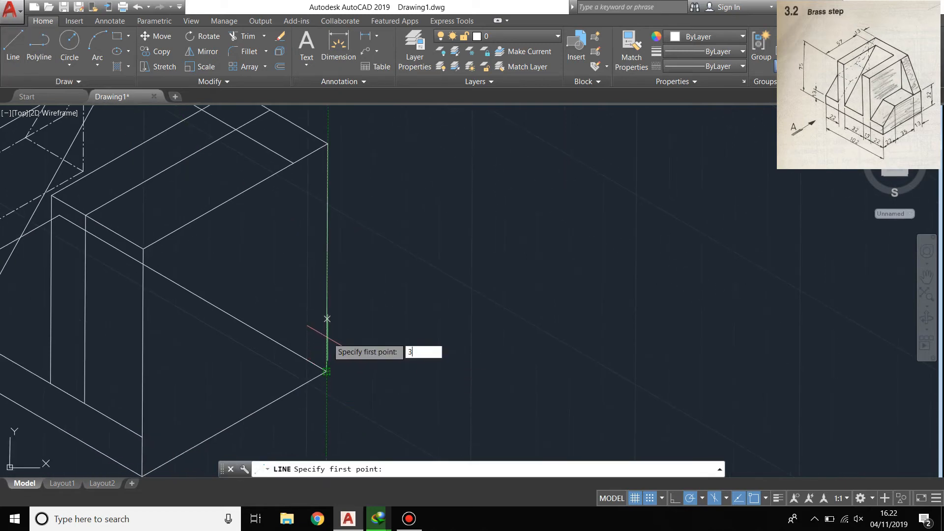
text(32)
key(Return)
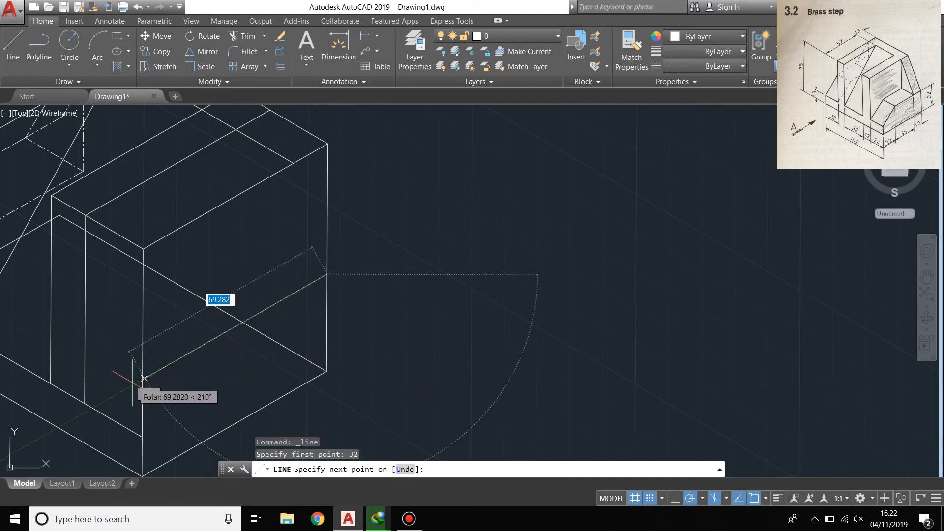
click(98, 403)
key(Return)
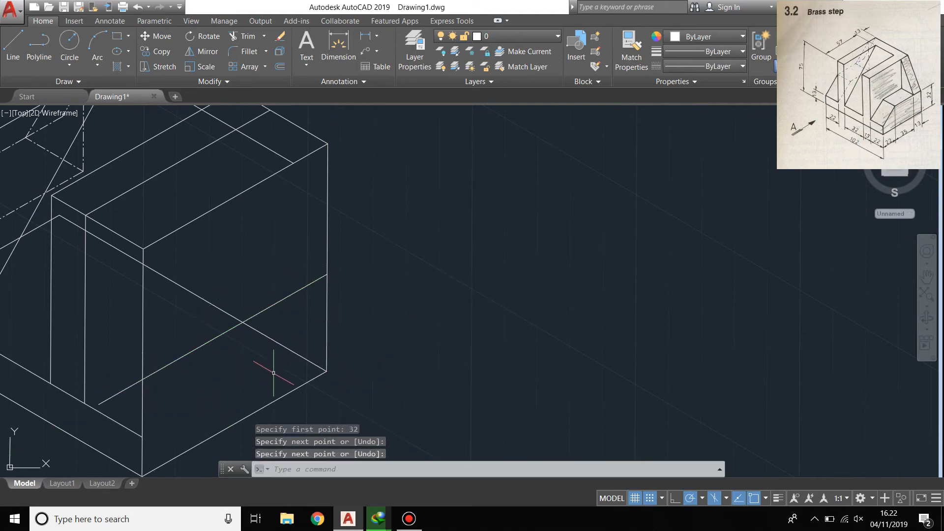
- Trim the end of the new line that sticks out beyond the right face's front vertical, using all objects as cutting edges
text(tr)
key(Return)
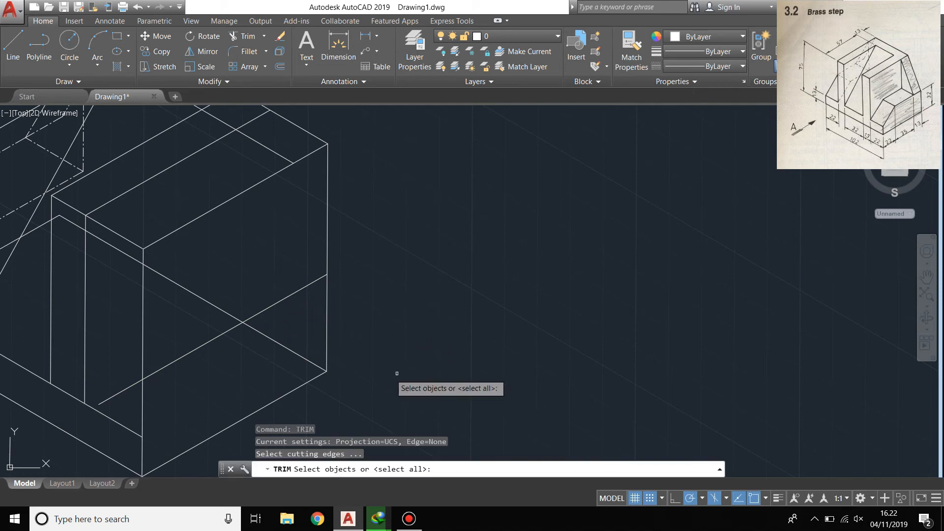
key(Return)
key(Return)
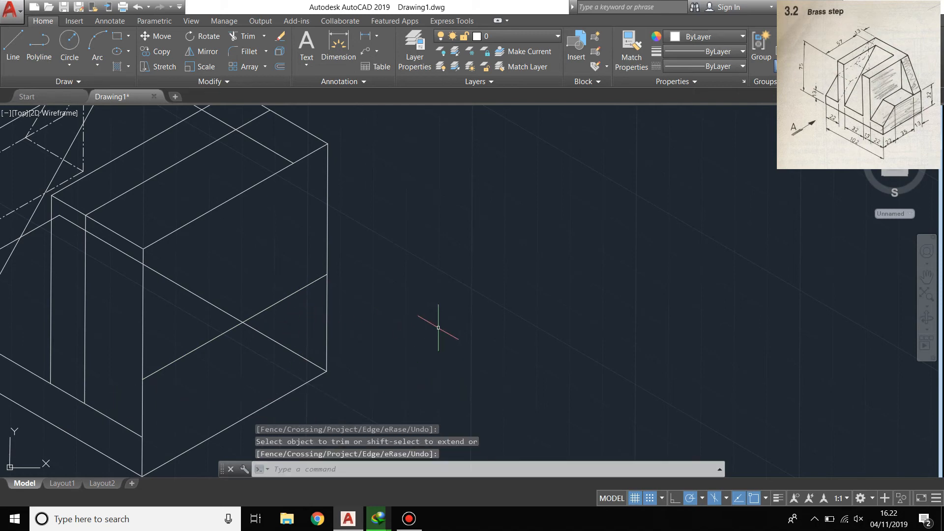
- Draw a sloping line from the rear top edge, 22 in from its right corner, to the rear end of the 32-high line
mouse_move(477, 327)
middle_down()
mouse_move(554, 306)
mouse_move(507, 351)
middle_up()
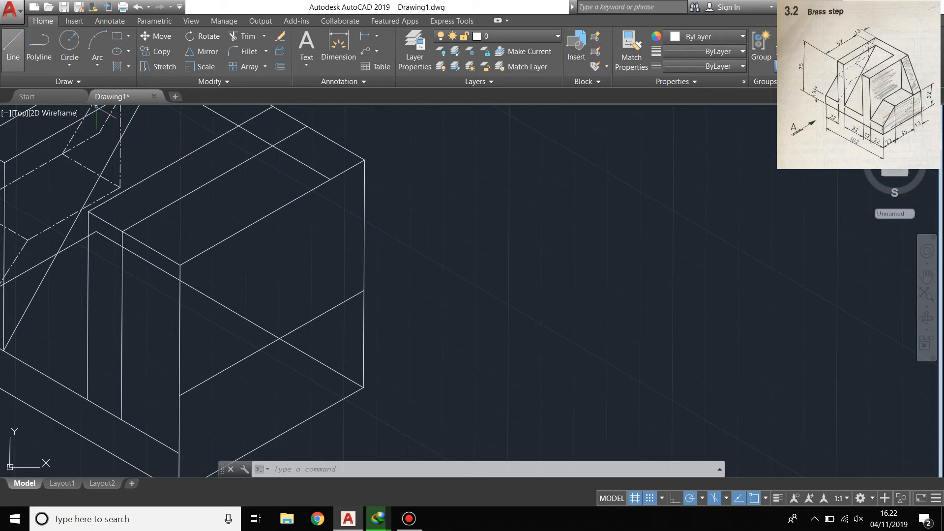
click(12, 47)
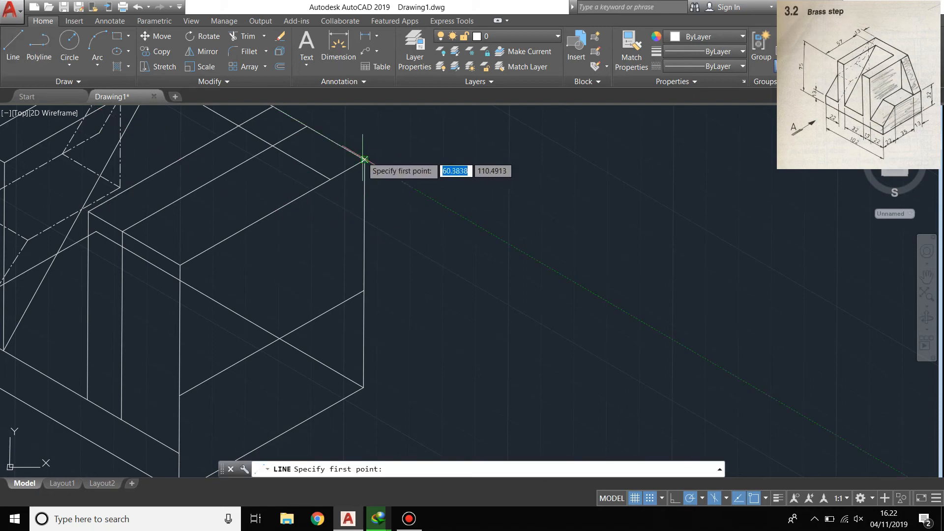
key(Return)
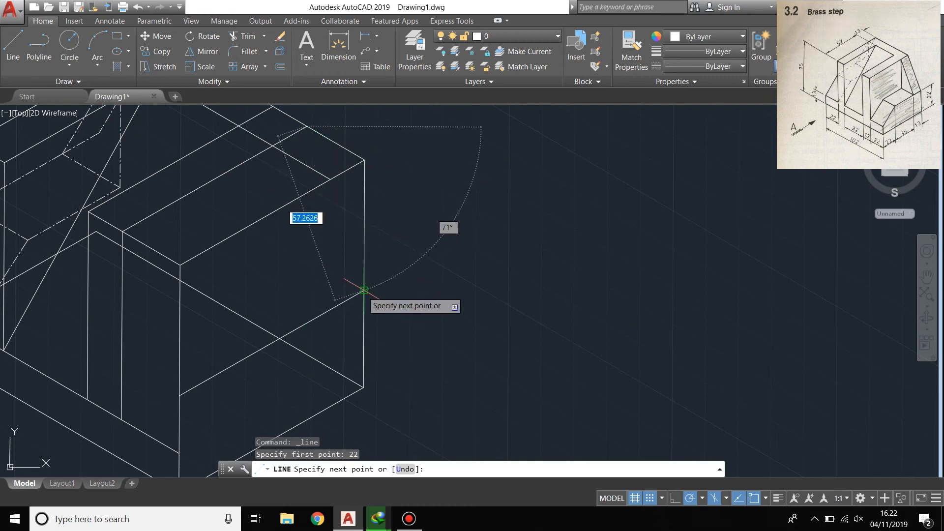
click(363, 290)
key(Return)
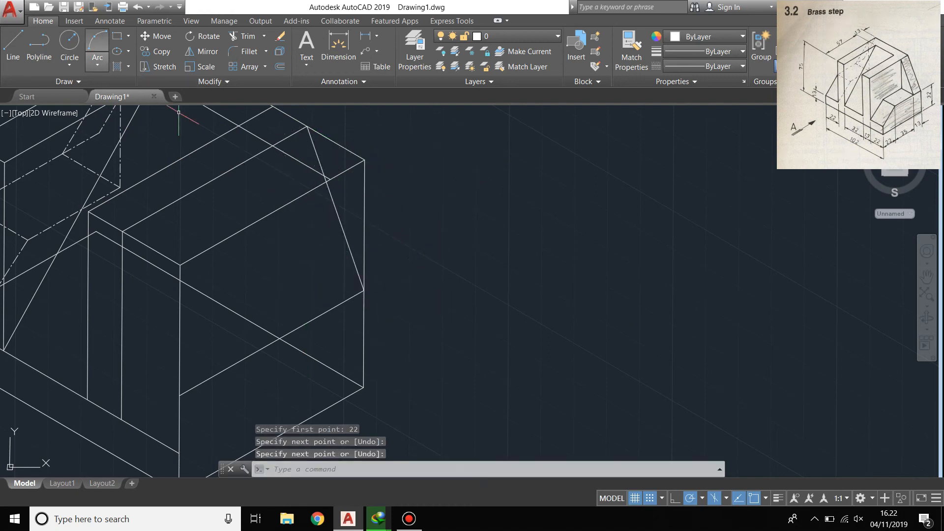
click(13, 45)
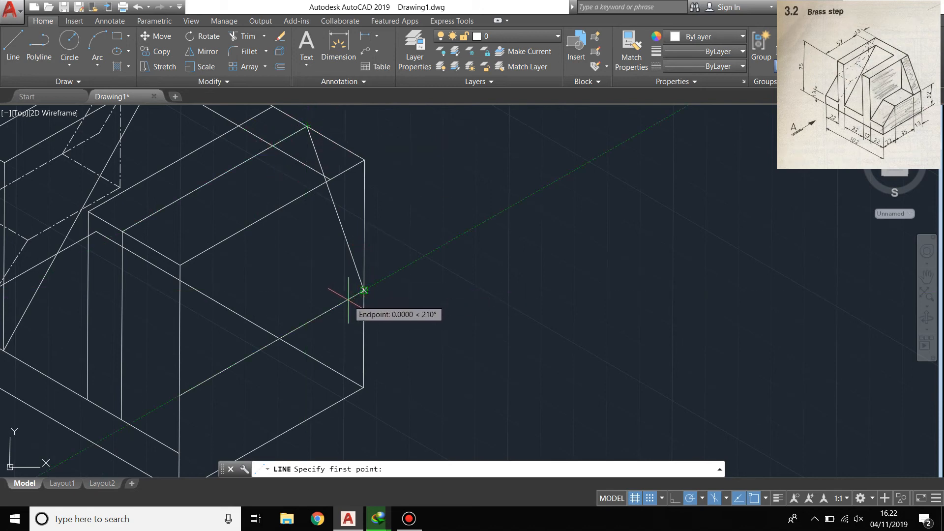
key(Return)
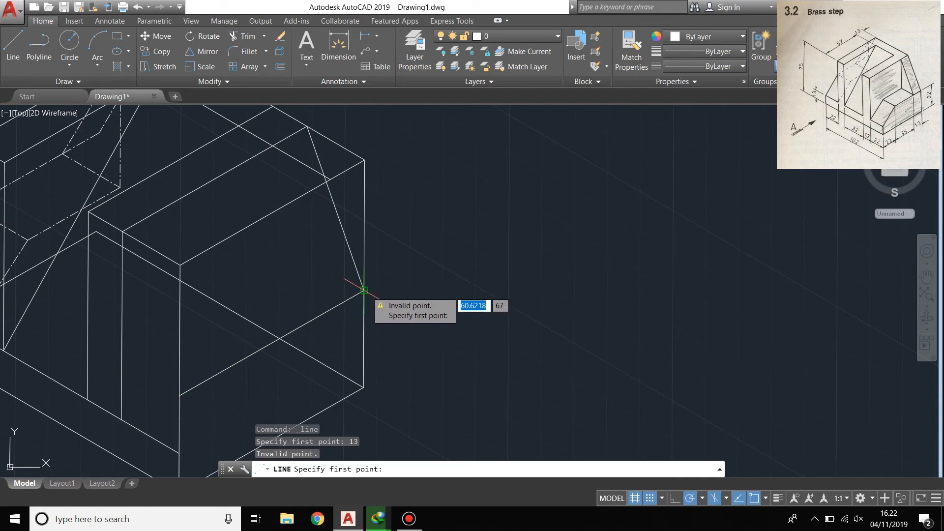
text(13)
key(Return)
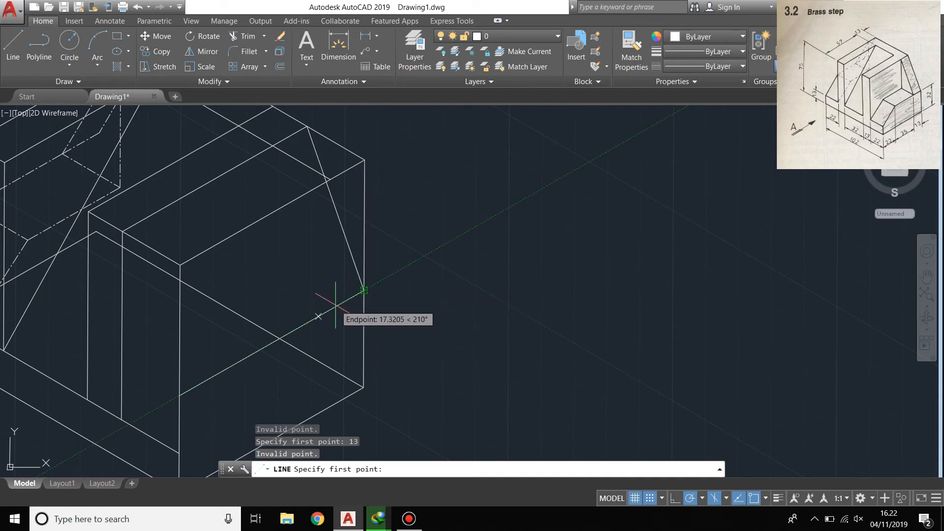
text(13)
key(Return)
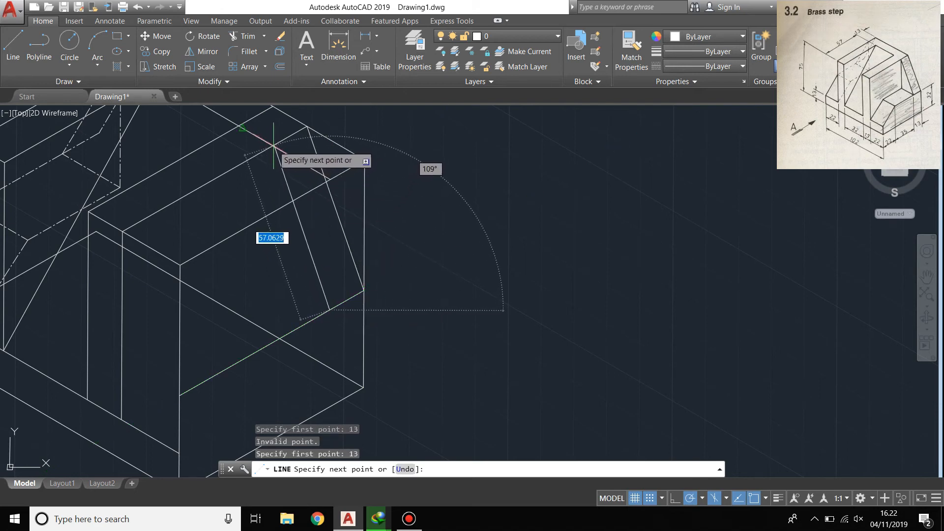
scroll(272, 148, up, 2)
scroll(271, 148, down, 2)
key(Escape)
scroll(313, 262, down, 1)
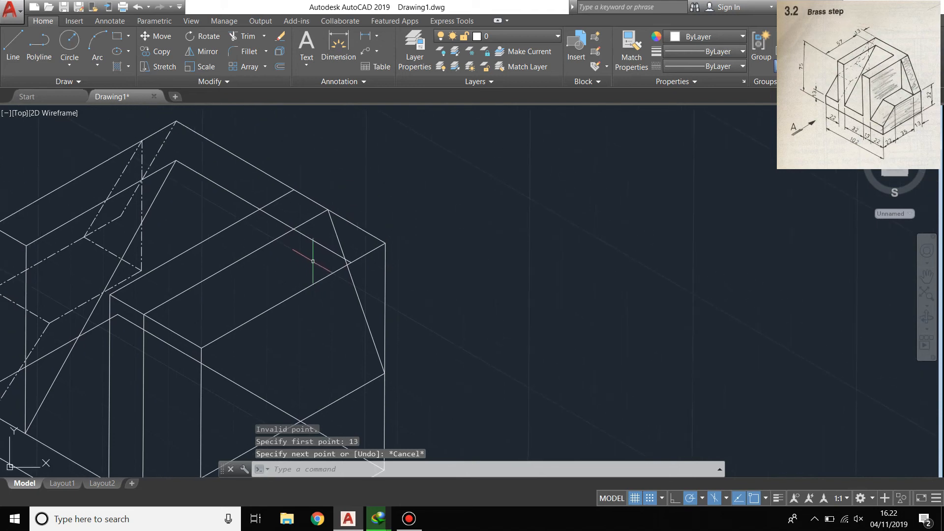
- Try to trim the inner rear top edge beyond the middle wall with all objects as cutting edges, and undo the trim
key(Return)
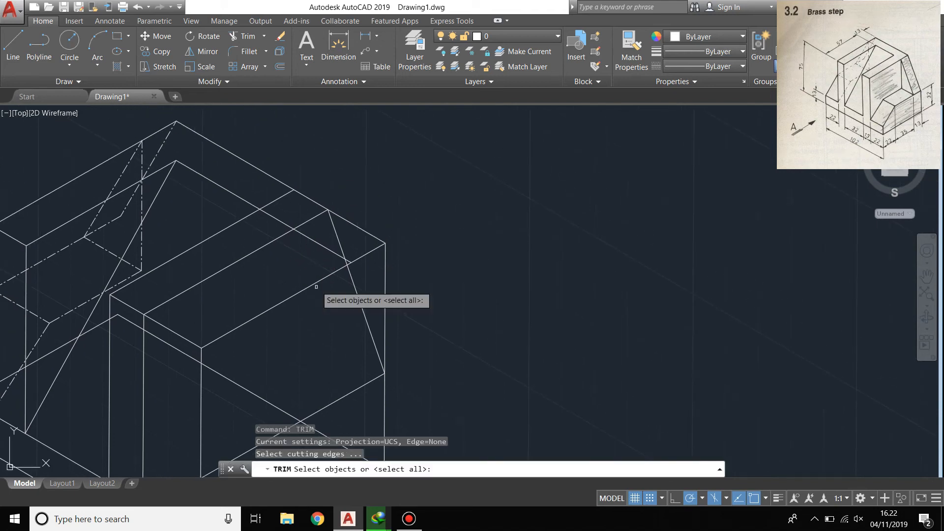
key(Return)
click(355, 259)
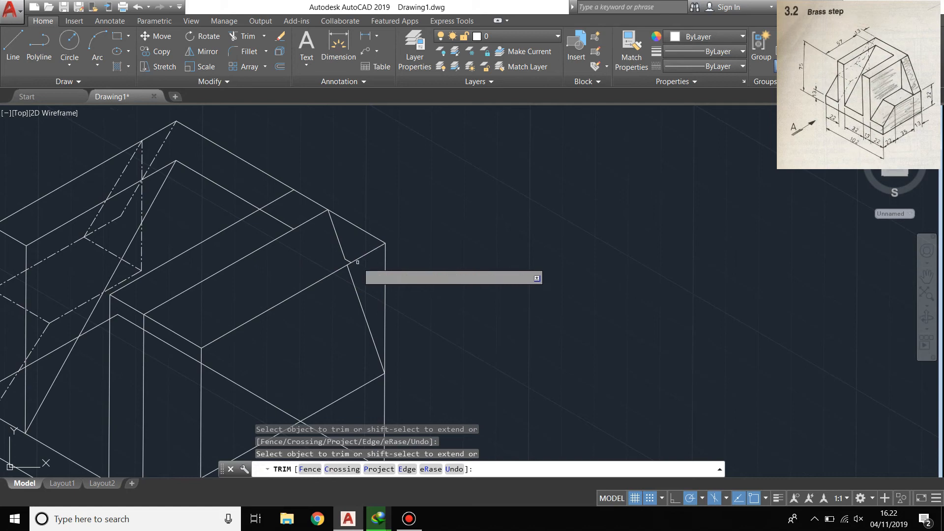
key(Escape)
key(ctrl+z)
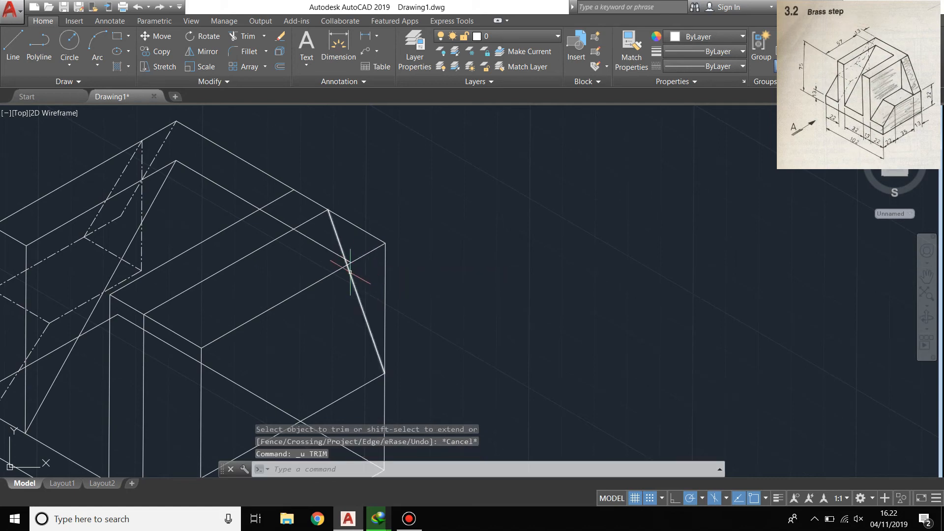
- Trim the inner rear top edge beyond the middle wall, using all objects as cutting edges, and erase the stub left beside the sloping line
key(Return)
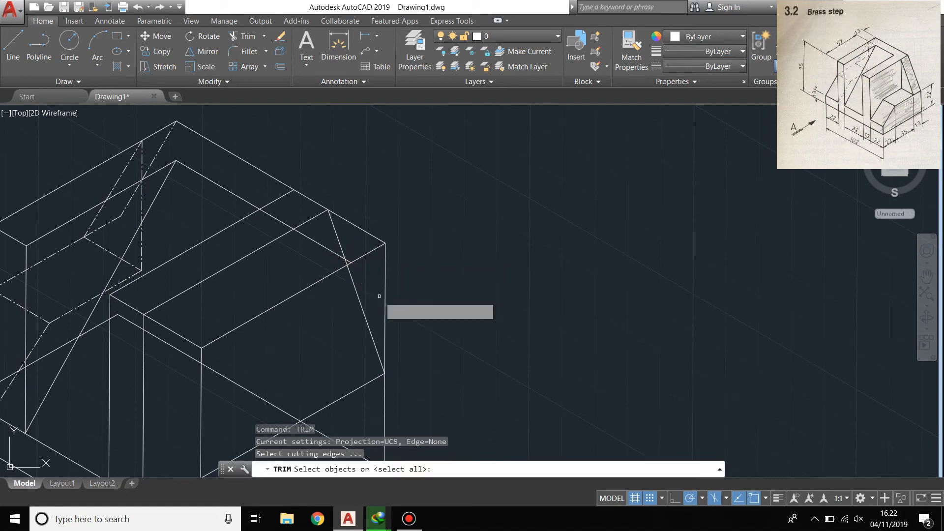
key(Return)
scroll(321, 246, up, 4)
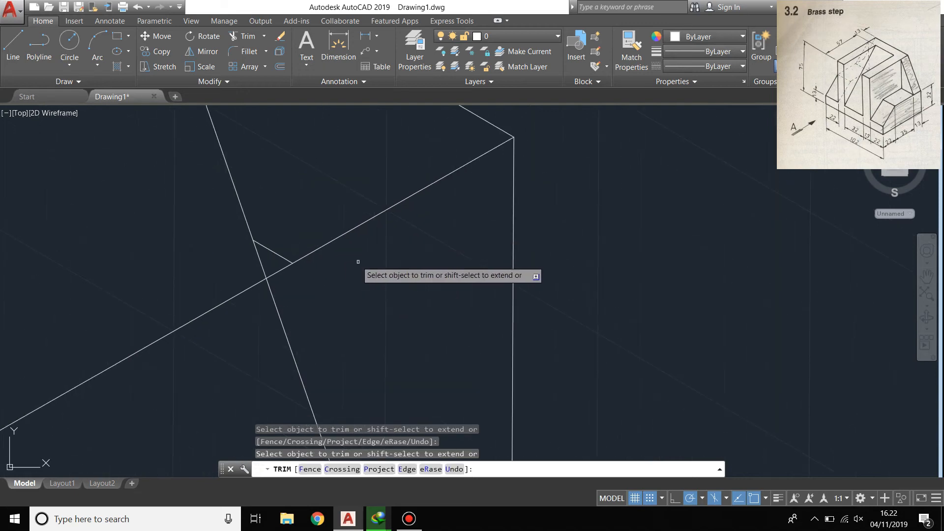
click(281, 257)
key(Return)
click(283, 257)
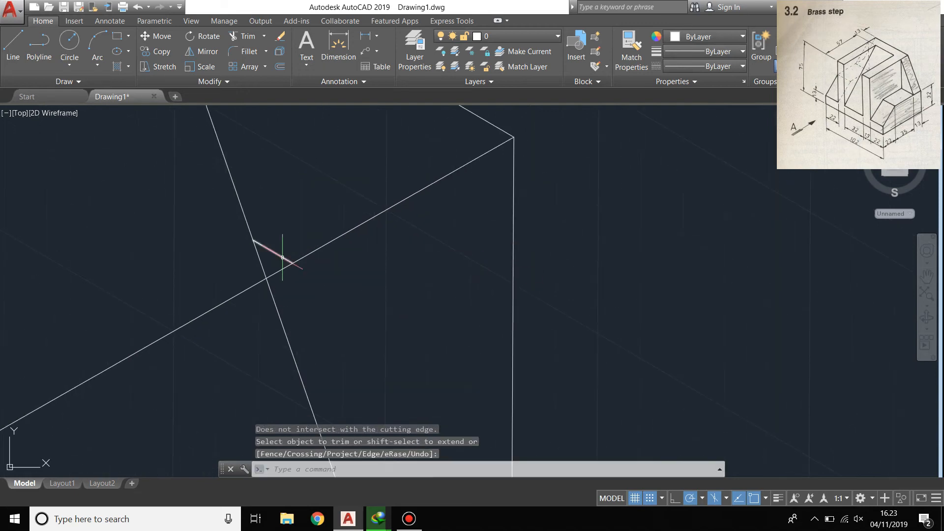
key(Delete)
scroll(283, 260, down, 5)
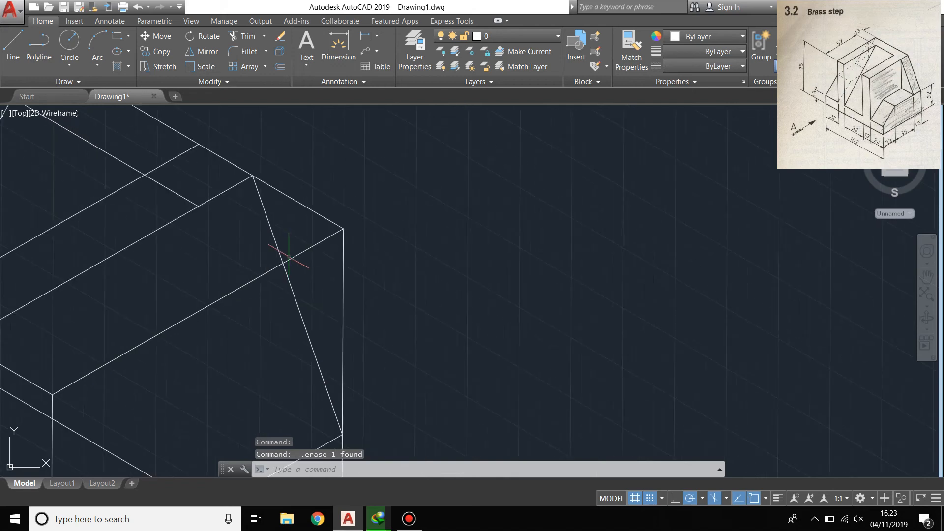
click(13, 49)
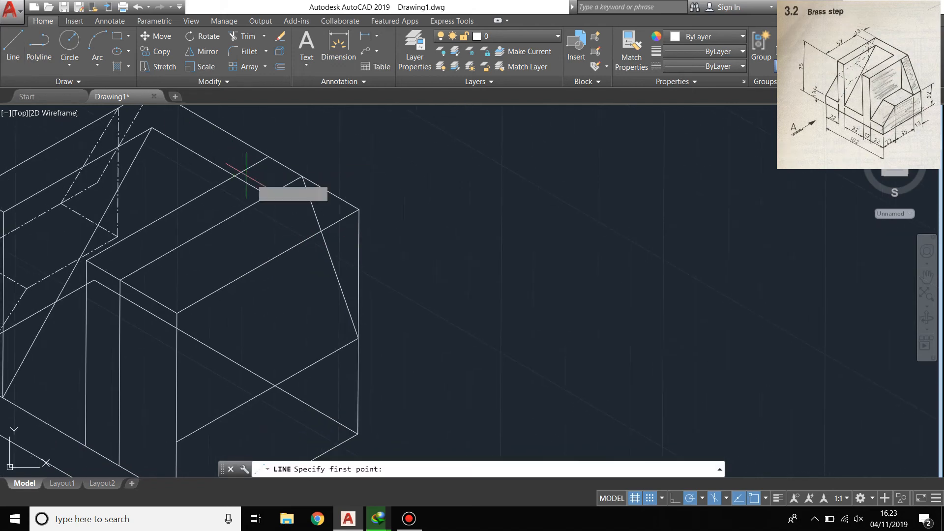
click(269, 197)
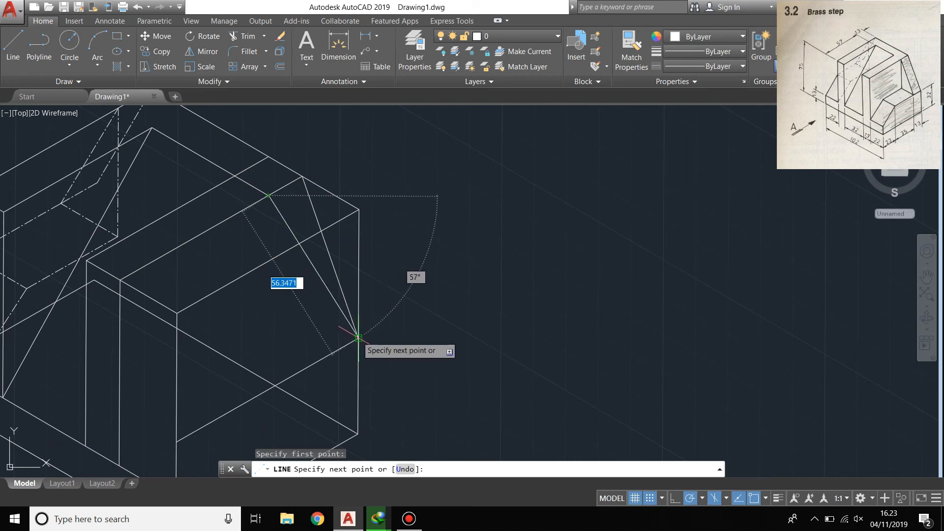
key(Escape)
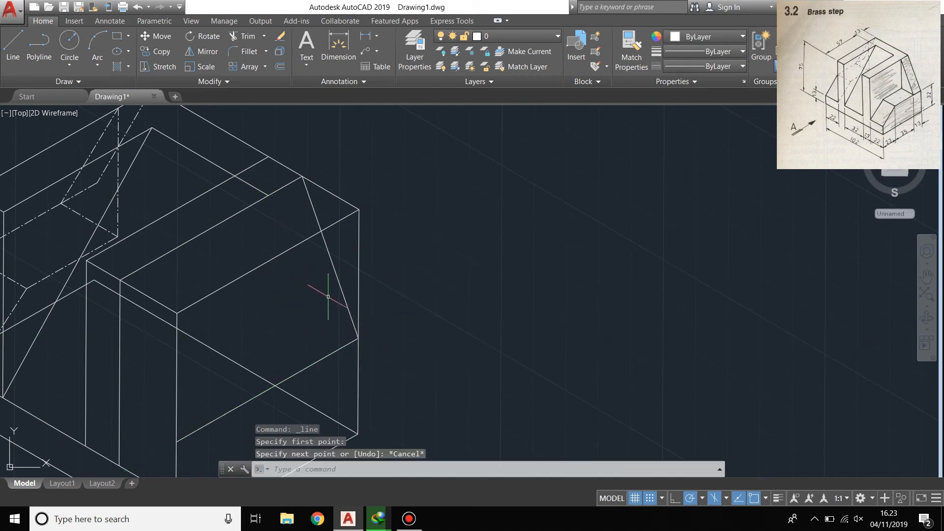
- Draw a line from the slope's foot 13 forward along the 32-high line and up to the middle wall's inner top corner, and erase the 13 segment
click(12, 49)
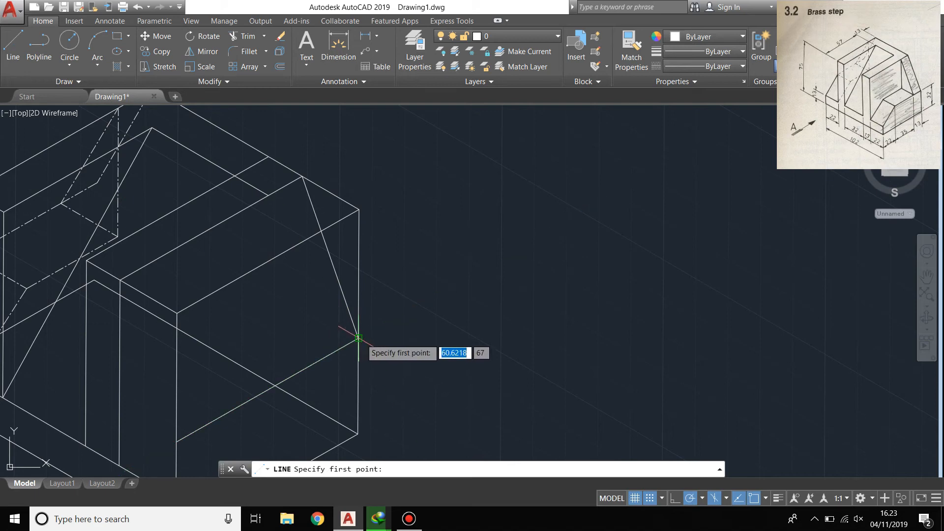
click(359, 338)
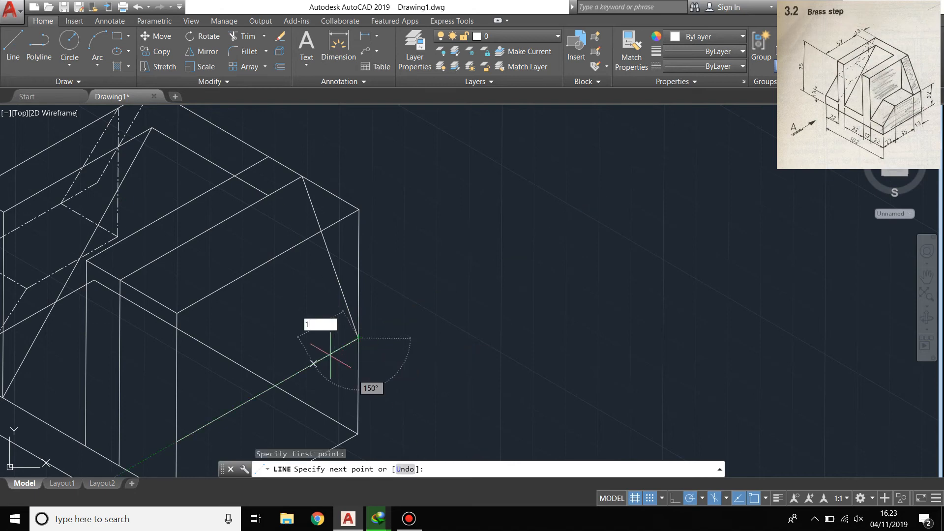
text(13)
key(Return)
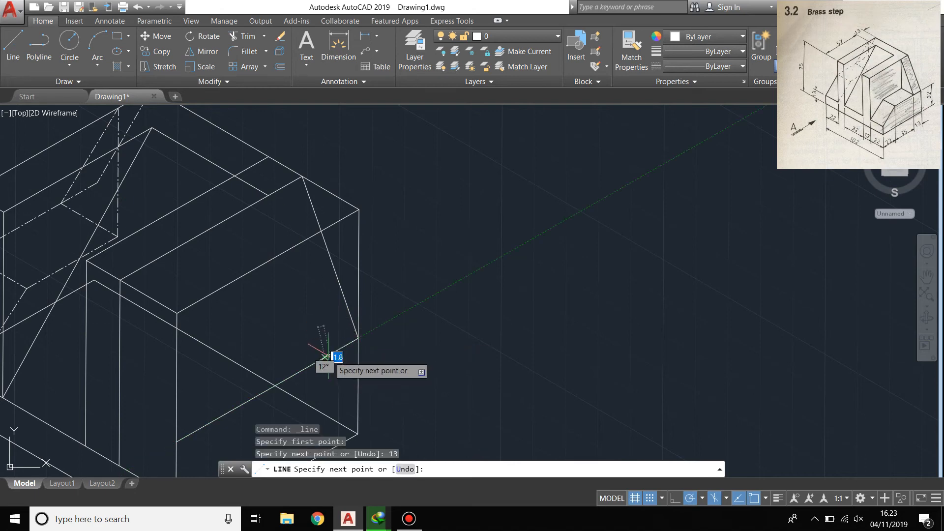
click(268, 195)
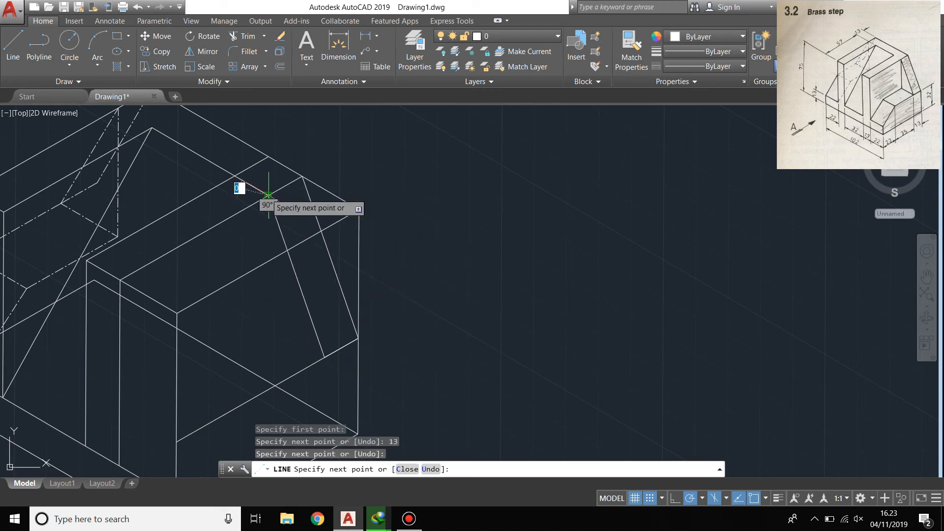
key(Return)
key(Return)
click(352, 347)
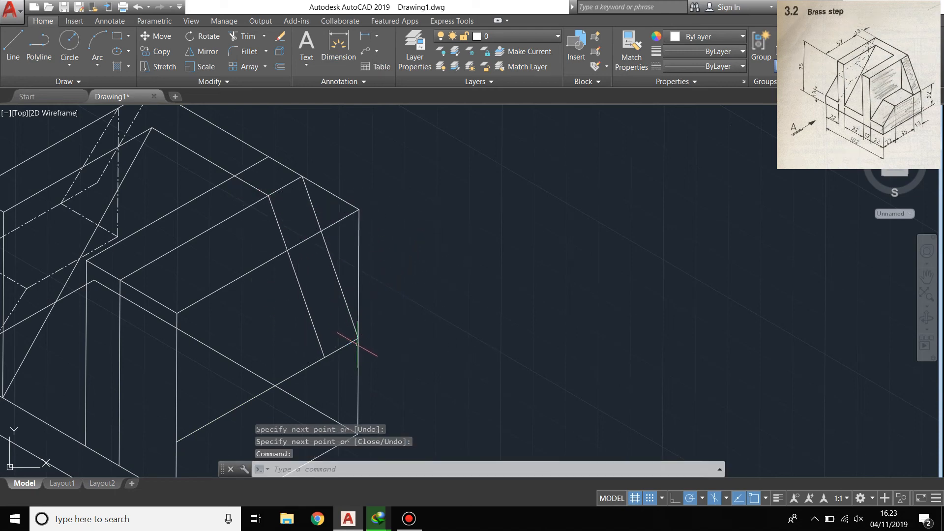
key(Delete)
- Erase the box's right top edge and trim the rear corner lines and middle wall edge beyond the slope, with all objects as cutting edges
middle_drag(322, 313, 384, 266)
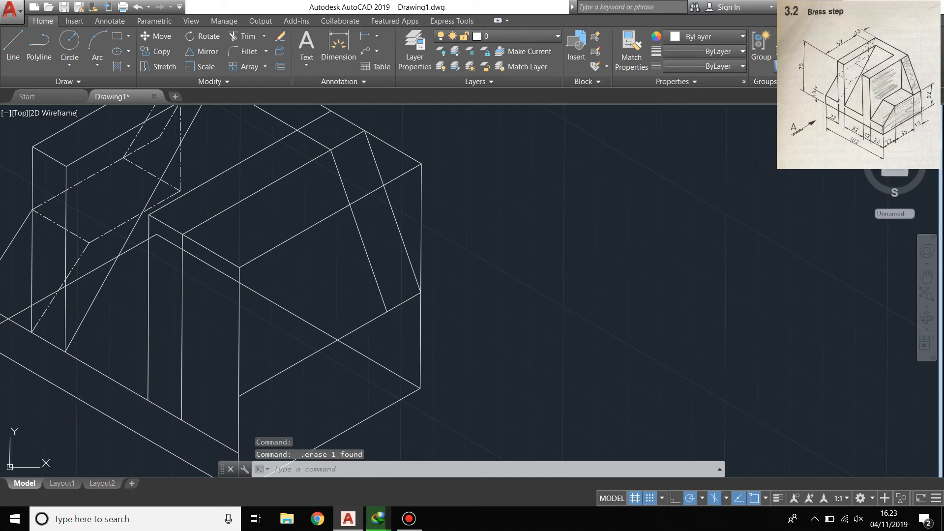
click(276, 244)
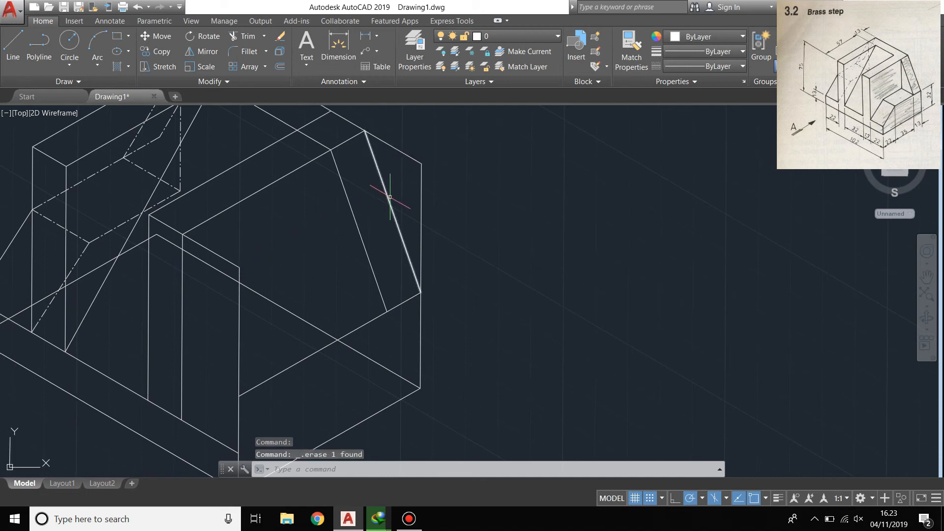
key(Return)
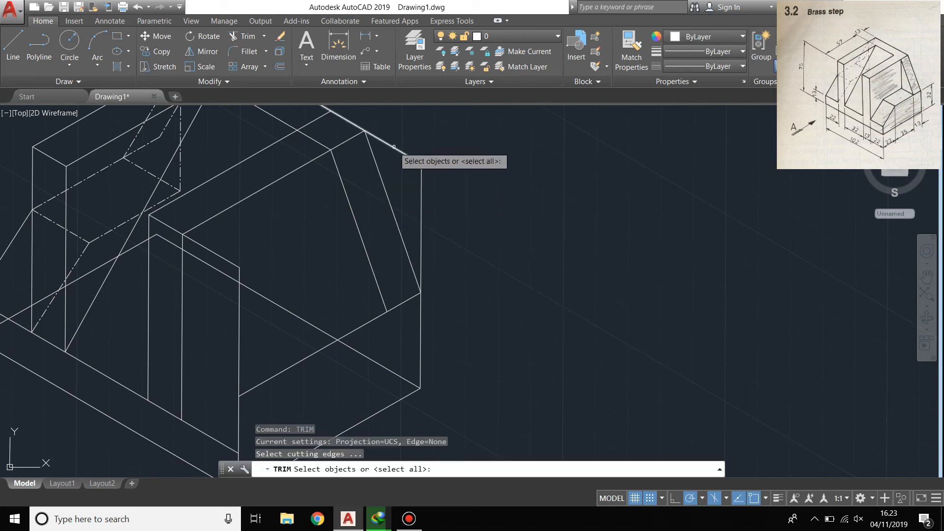
key(Return)
click(417, 160)
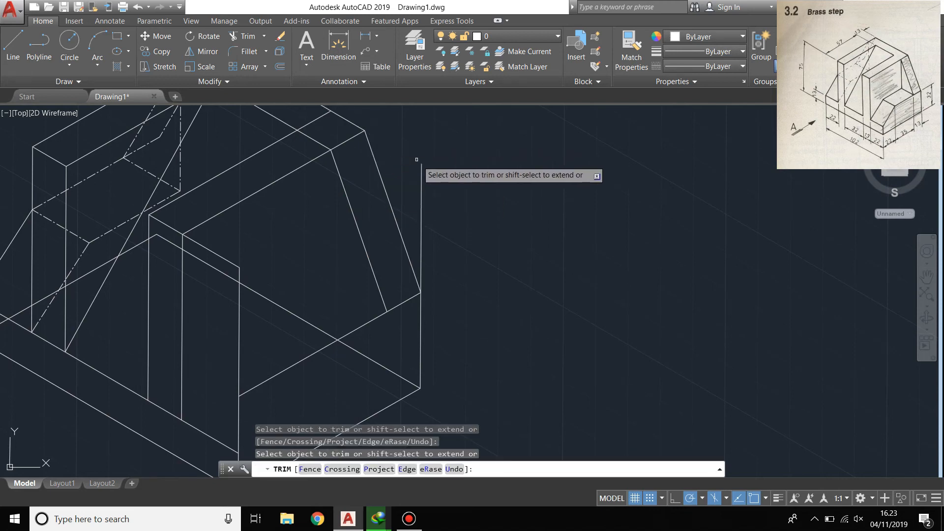
click(421, 181)
middle_drag(318, 166, 320, 255)
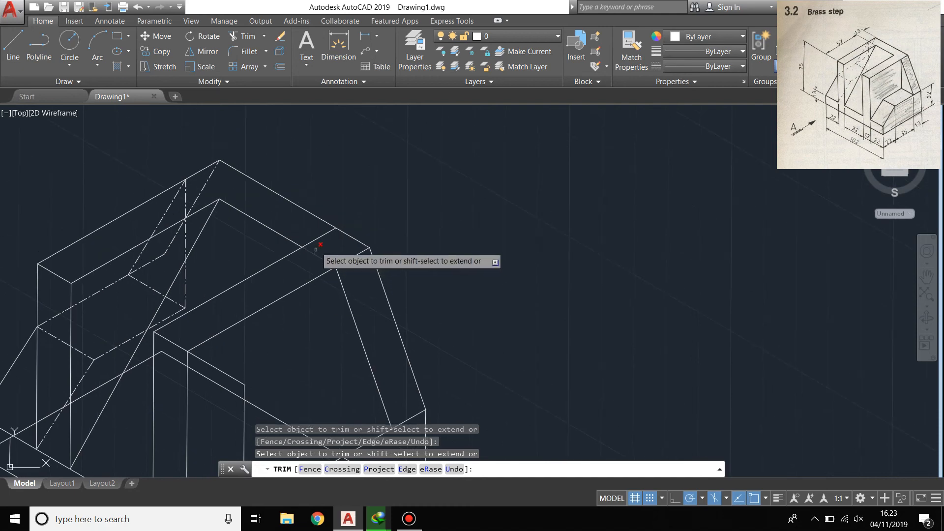
click(321, 255)
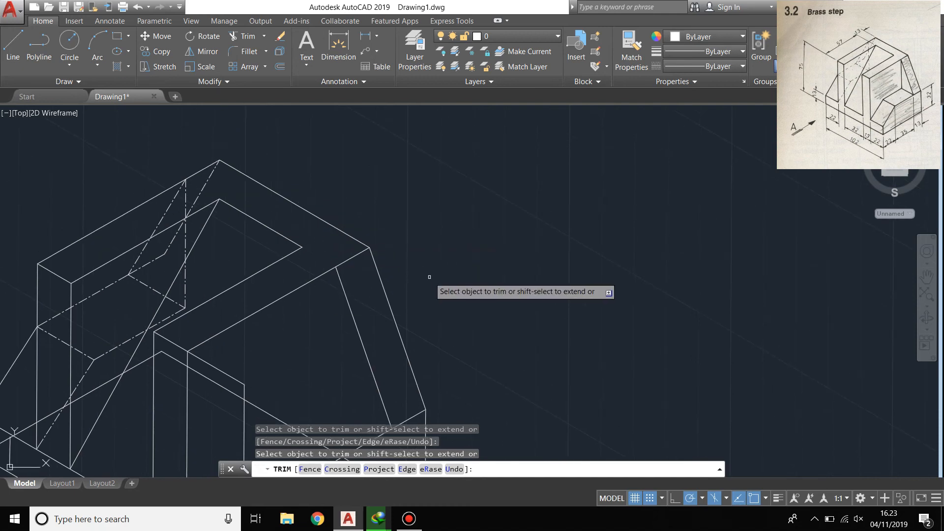
key(Return)
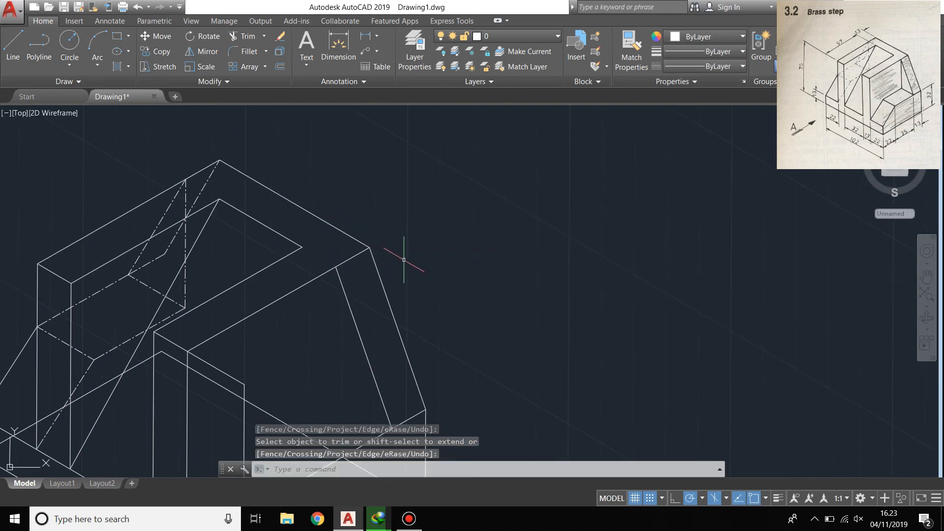
- Draw a line 43 straight down from the inner sloping line's top end, and continue it to that sloping line's foot
middle_drag(402, 267, 480, 208)
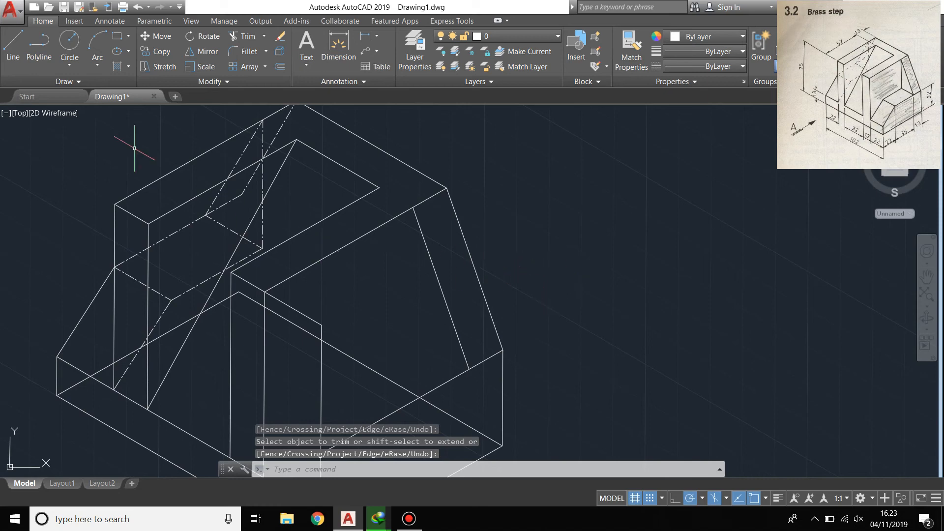
click(13, 47)
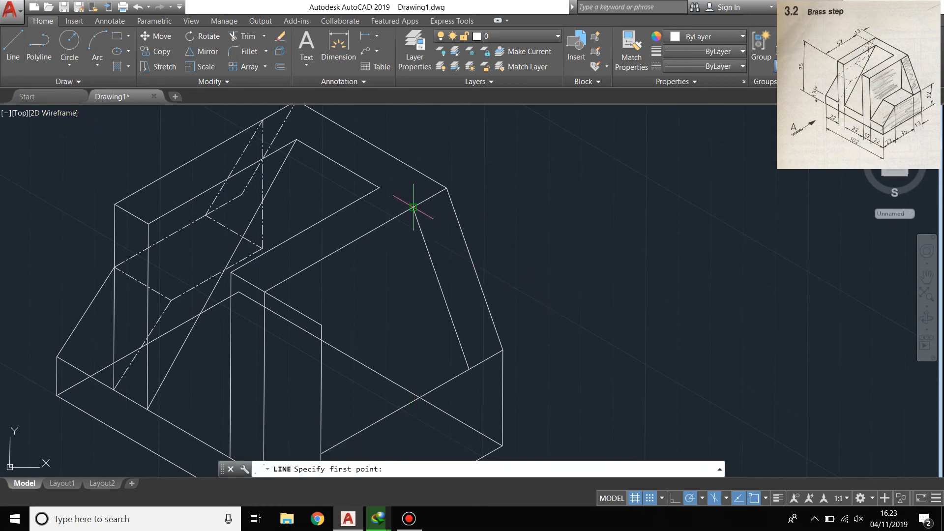
click(413, 208)
text(433)
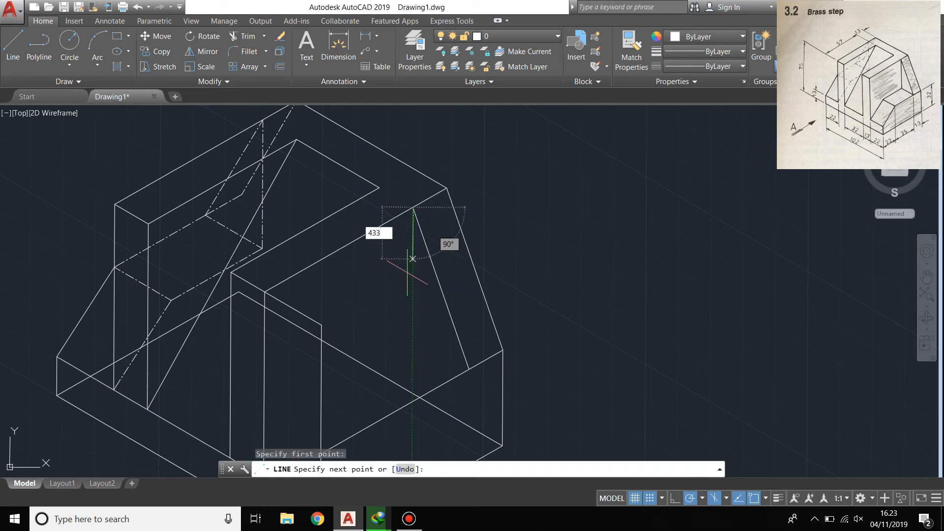
key(Return)
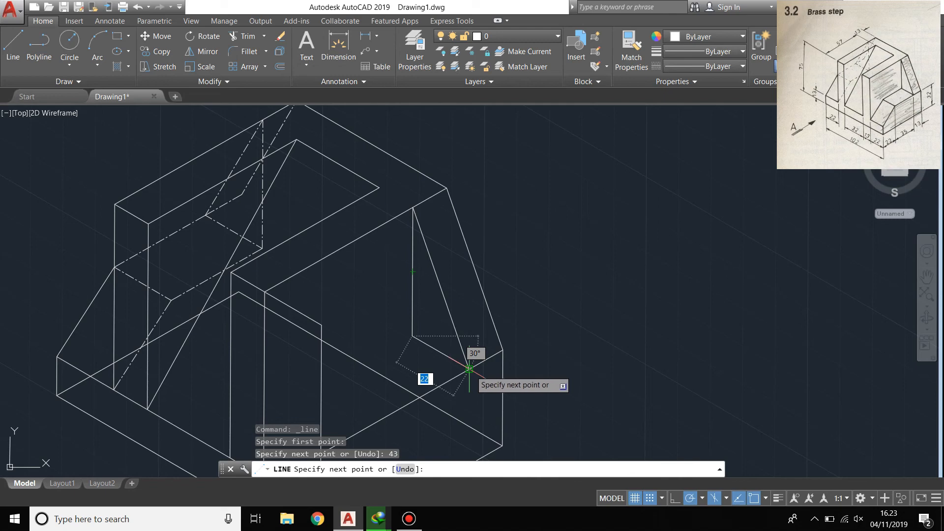
click(470, 369)
key(Return)
mouse_move(587, 291)
middle_down()
mouse_move(605, 274)
mouse_move(603, 256)
middle_up()
scroll(552, 266, down, 2)
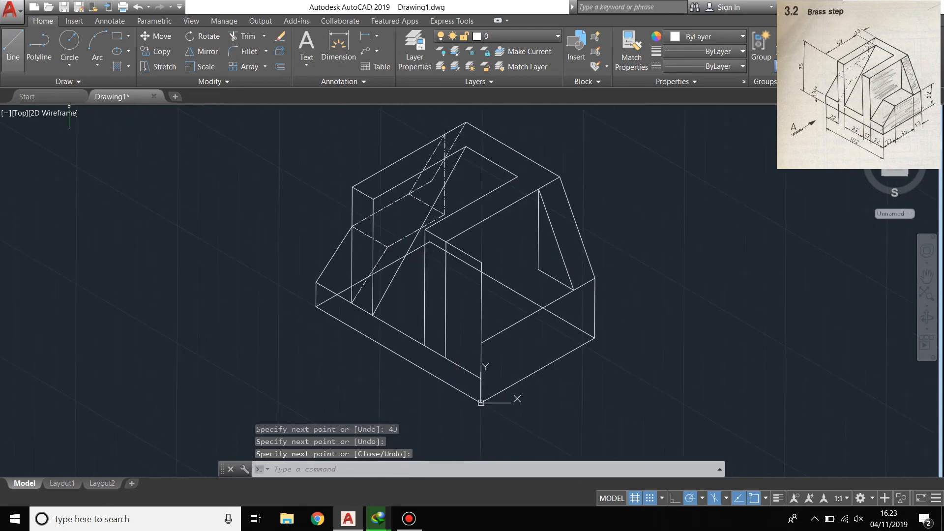
click(13, 47)
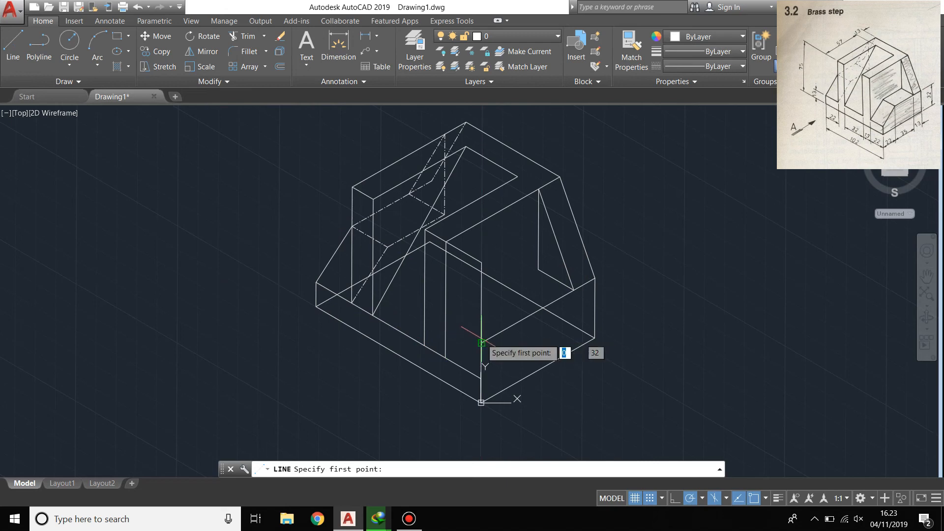
click(481, 343)
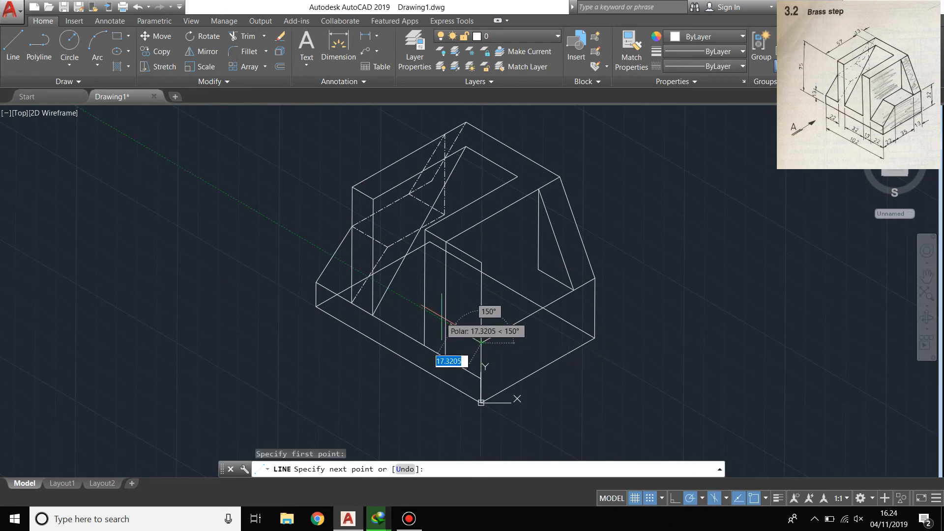
key(Escape)
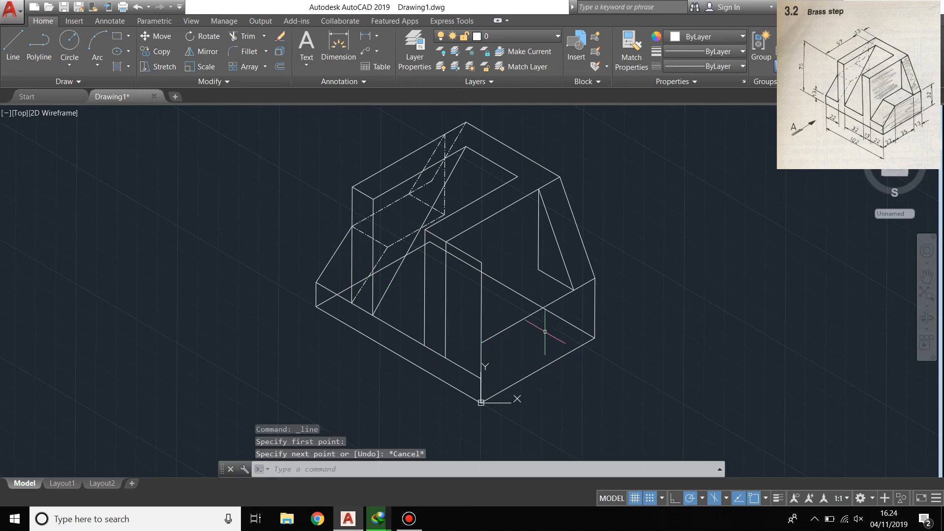
- Draw the step's inner top edge 35 forward from the lower end of the 43 vertical, and slope it down to the middle wall's right foot
click(13, 49)
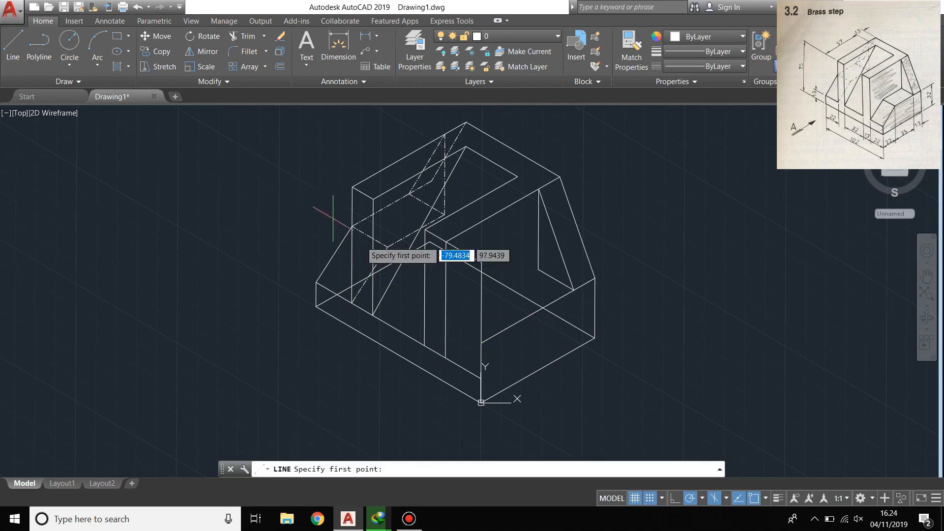
click(539, 269)
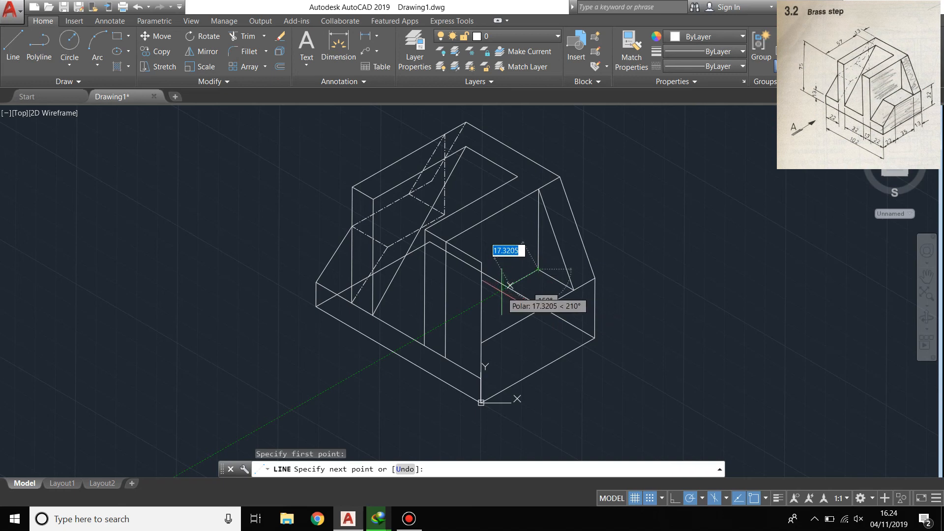
text(35)
key(Return)
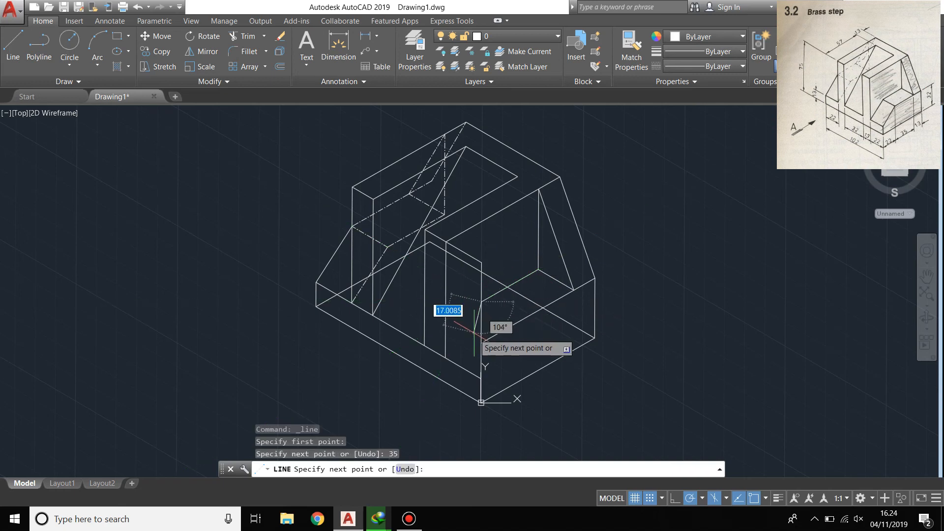
click(446, 357)
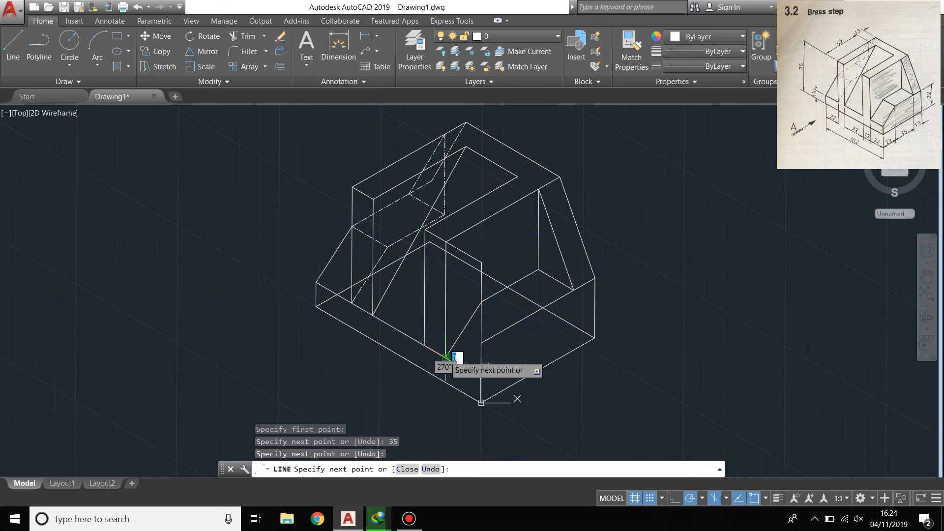
key(Return)
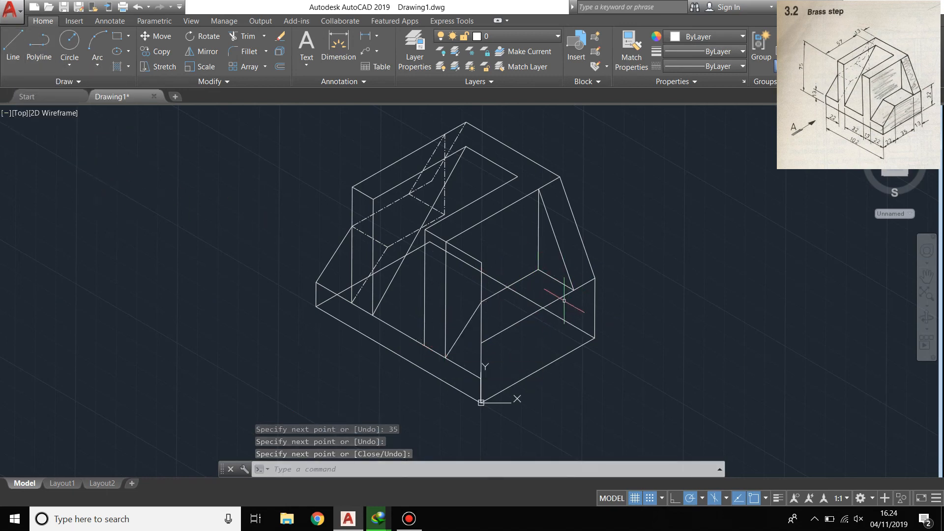
- Erase the 32-high line and draw the step's outer edge 35 forward from the inner slope's foot, sloping down to the base's front top corner
key(Delete)
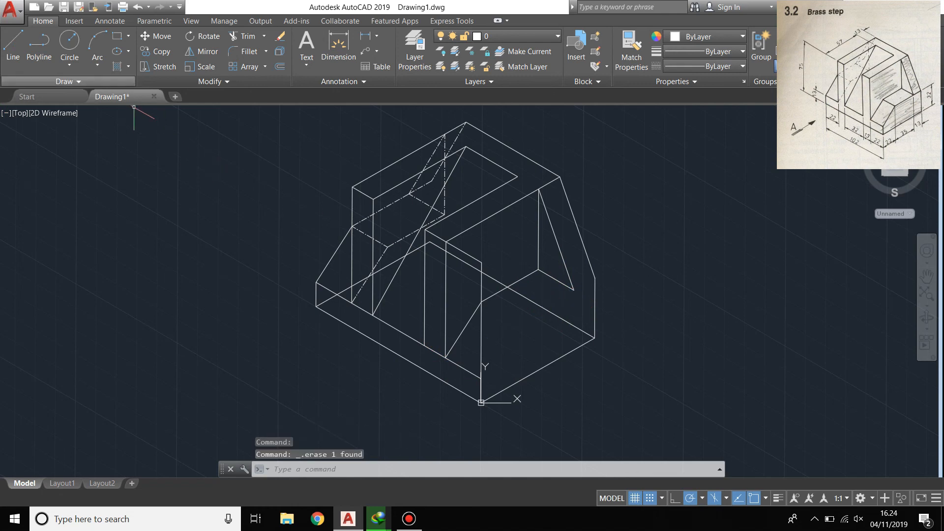
click(13, 46)
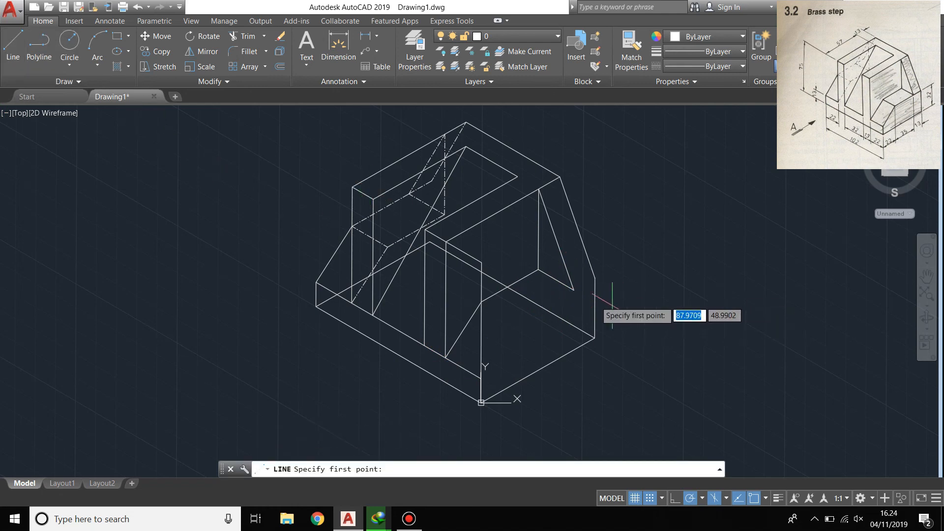
click(573, 289)
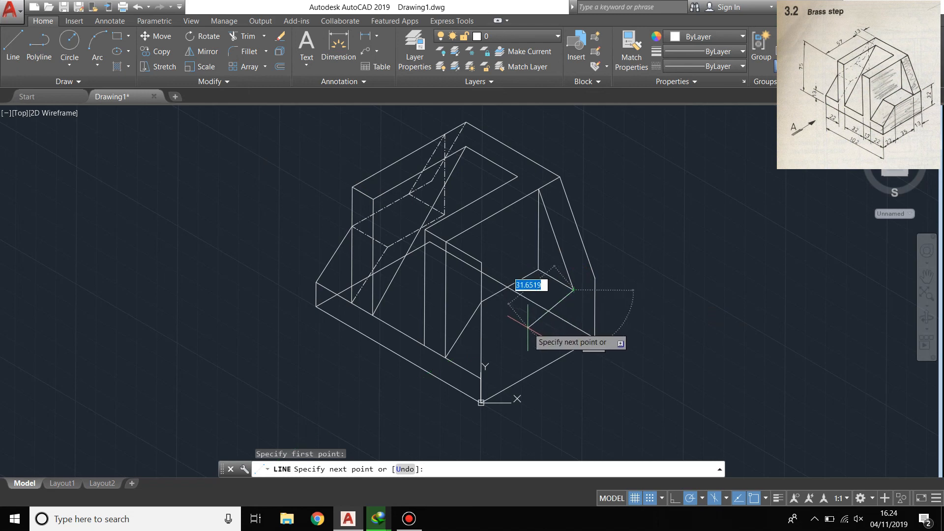
text(35)
key(Return)
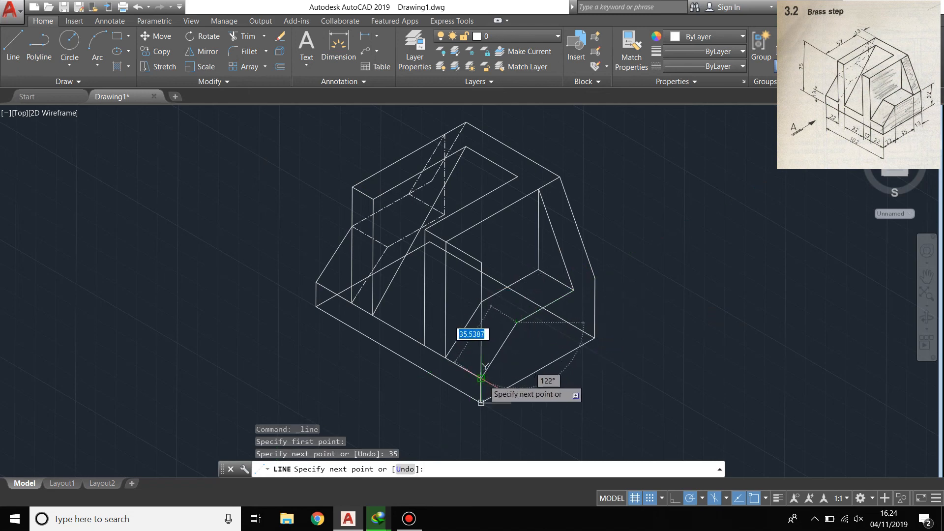
click(481, 378)
key(Return)
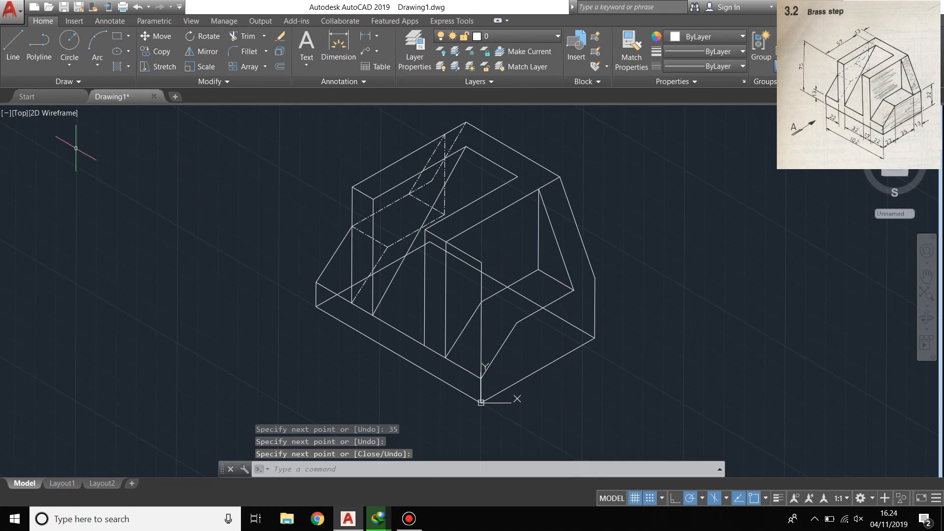
- Draw lines joining the front ends of the step's two 35-long edges, and the feet of the two rear sloping lines
click(13, 43)
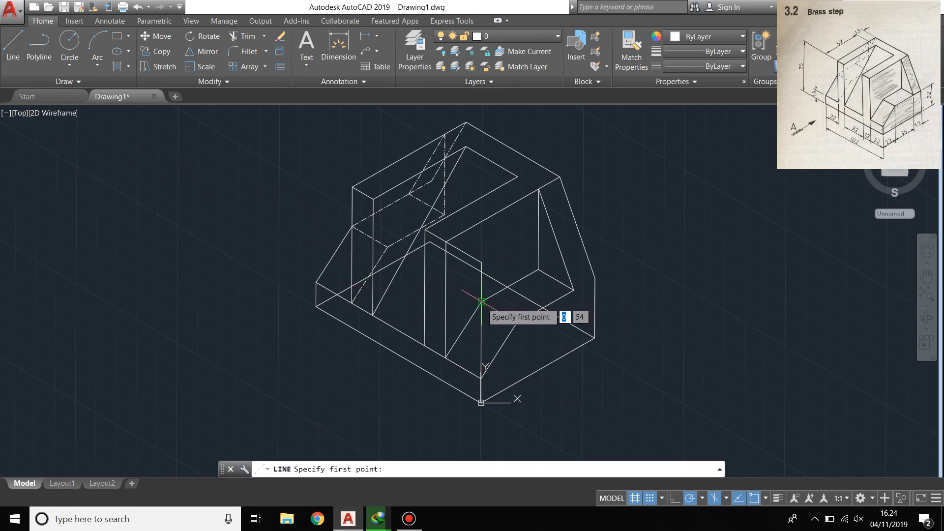
click(482, 302)
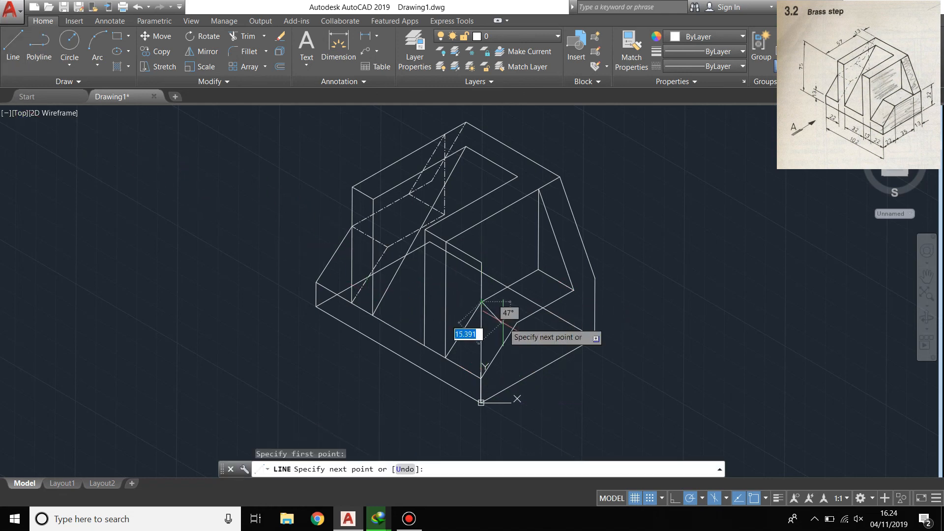
click(517, 323)
key(Return)
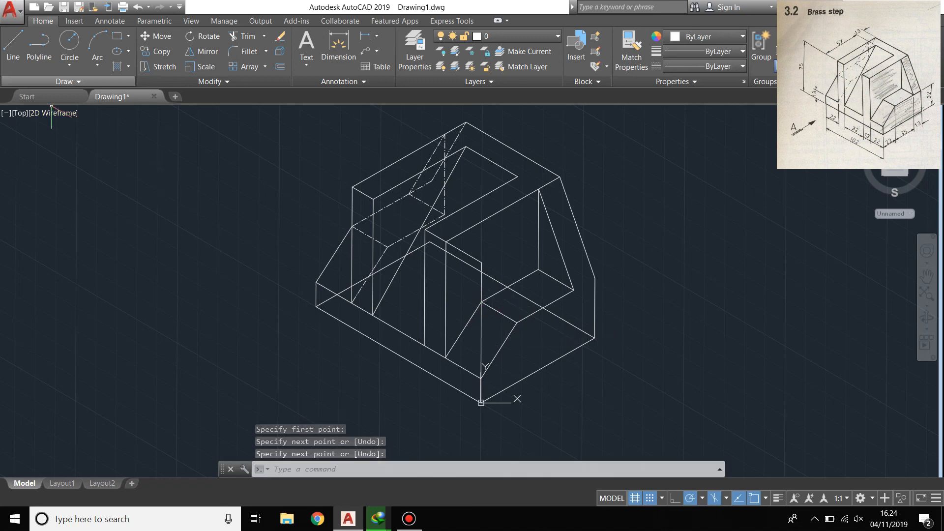
click(13, 43)
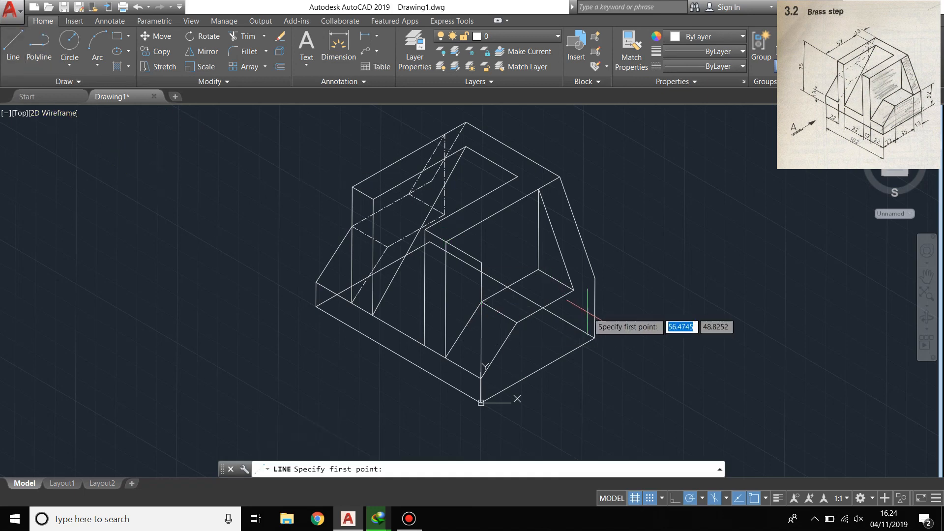
click(574, 290)
click(595, 278)
key(Return)
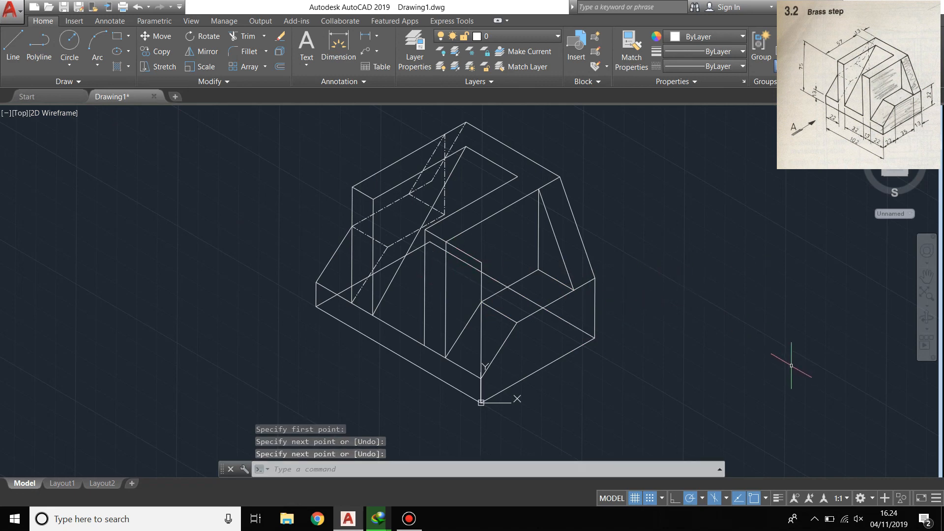
- Trim the vertical running through the right-hand step, the hidden rear base edges, and the front base edge across the wall feet
text(tr)
key(Return)
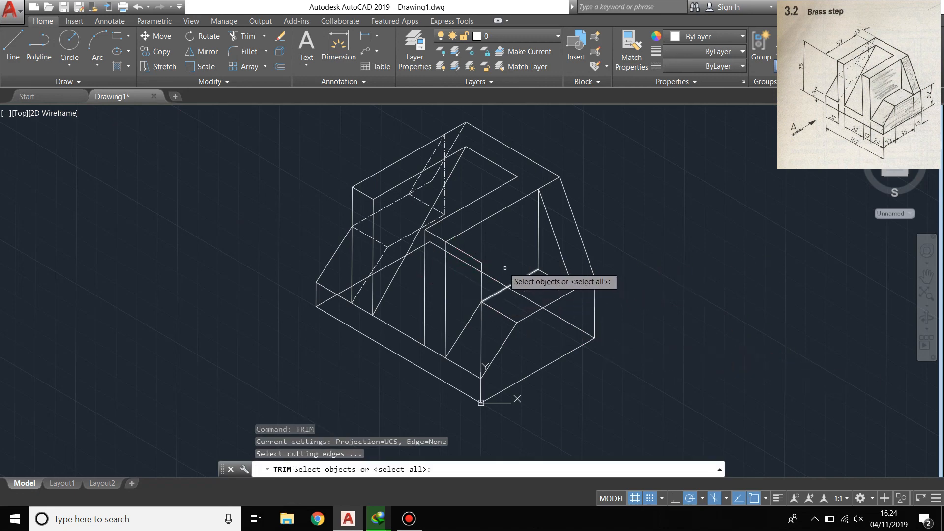
key(Return)
click(466, 255)
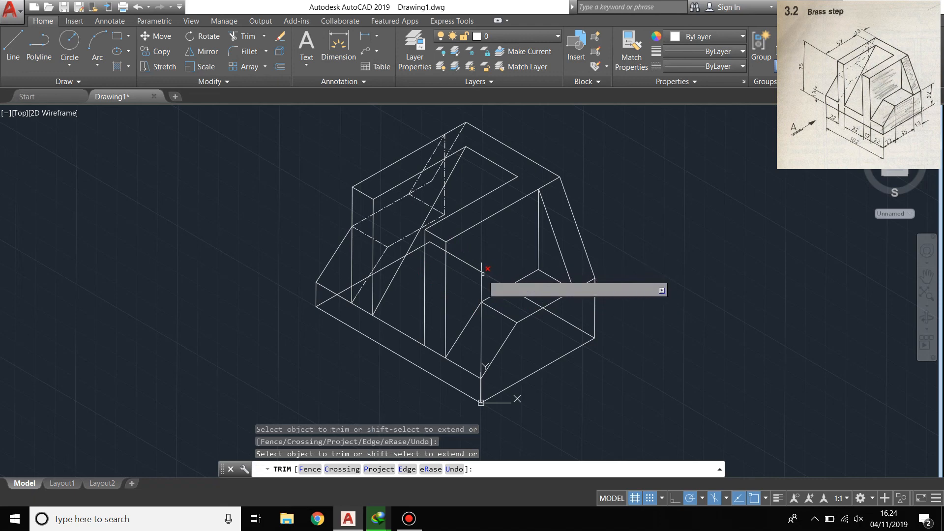
click(479, 344)
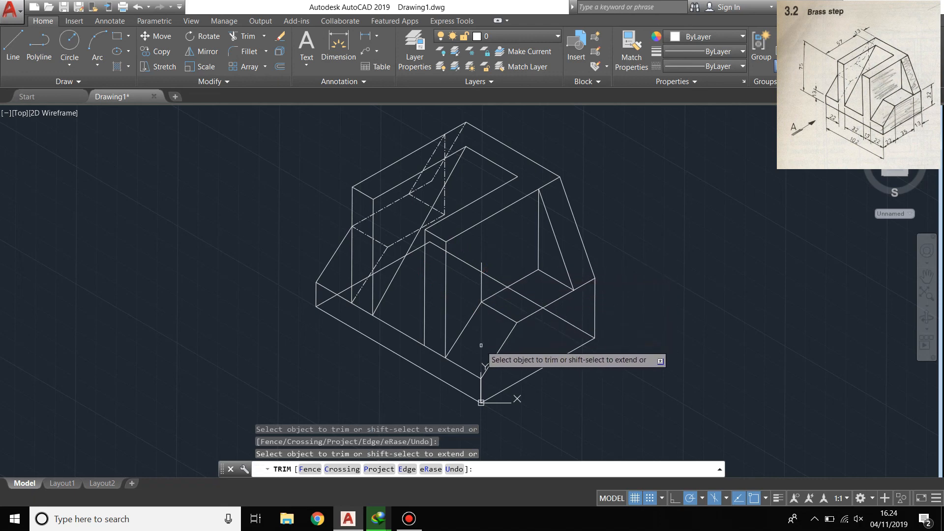
click(482, 290)
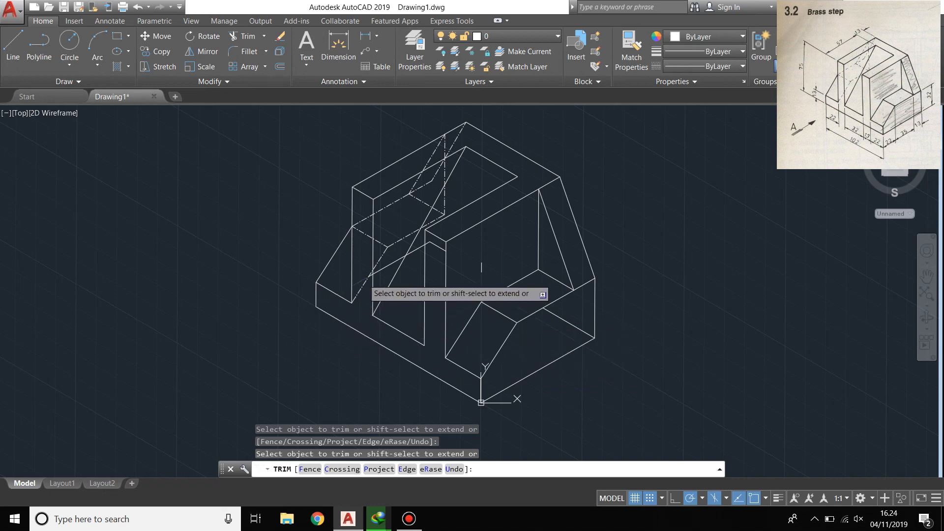
click(389, 265)
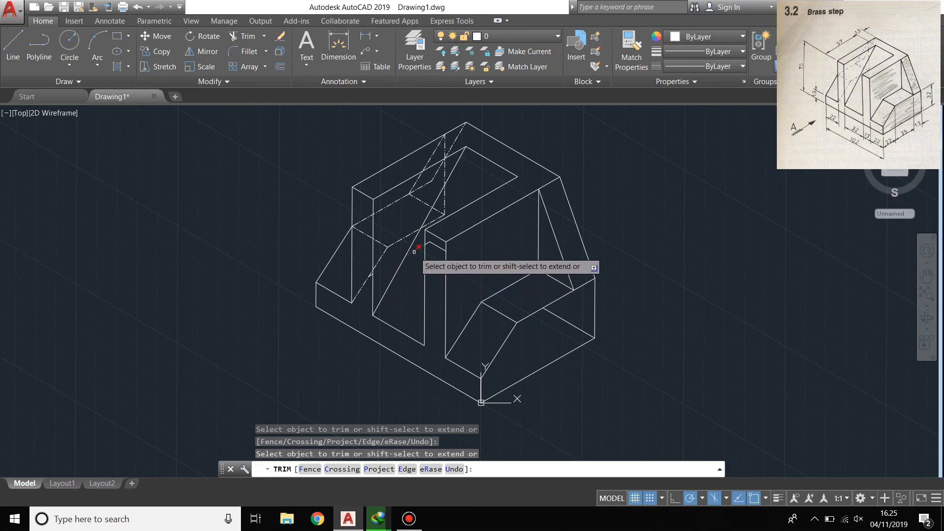
key(Return)
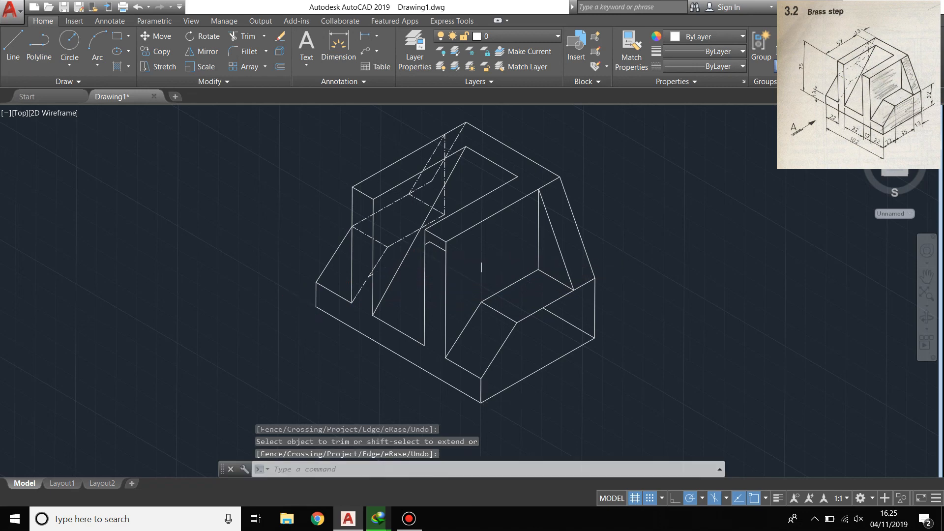
- Erase the five leftover line fragments: four from the hidden rear base edges and the short vertical above the right-hand step
scroll(433, 250, up, 5)
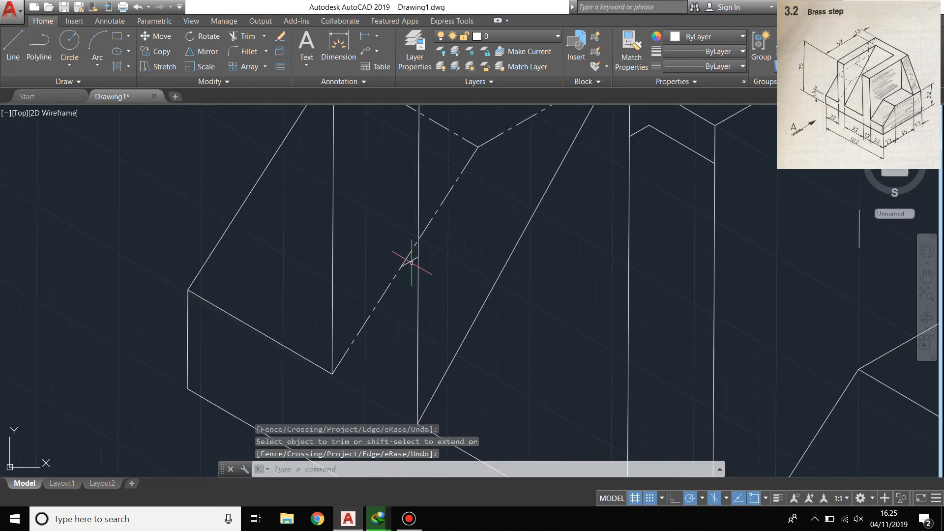
click(410, 262)
scroll(550, 257, down, 4)
middle_drag(610, 266, 436, 347)
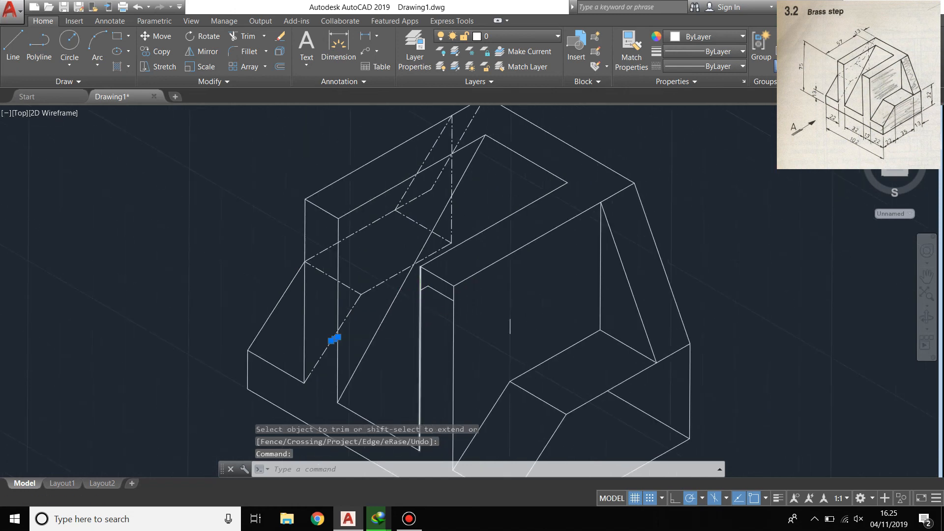
scroll(421, 300, up, 4)
click(437, 265)
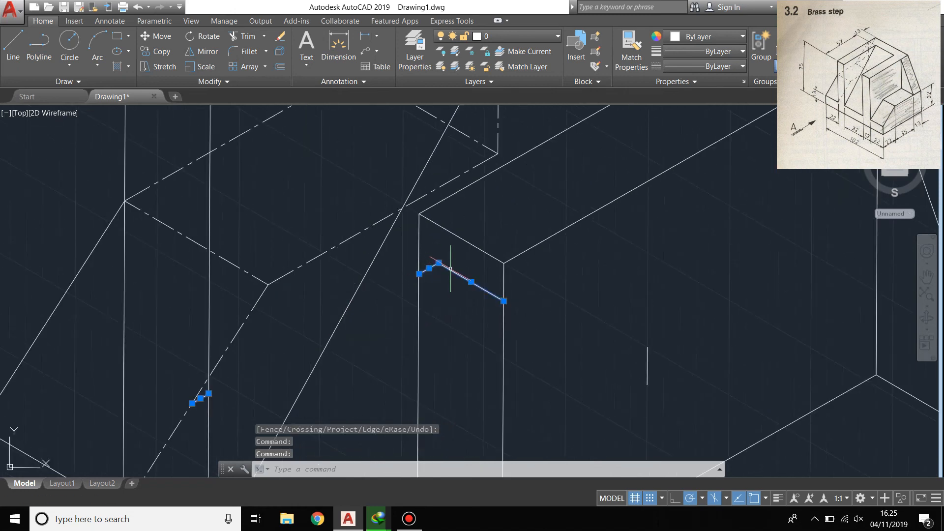
drag(634, 305, 688, 319)
middle_drag(742, 363, 462, 306)
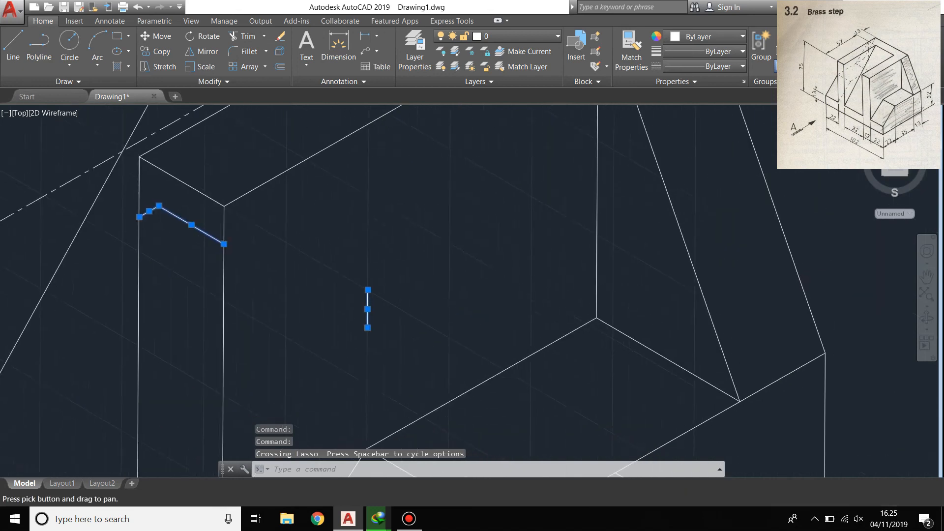
scroll(492, 335, down, 4)
drag(604, 423, 657, 408)
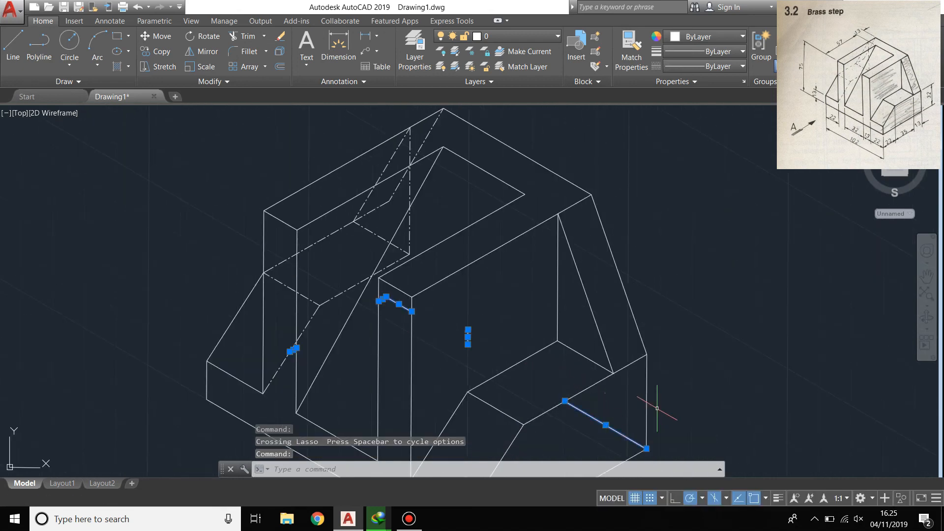
key(Delete)
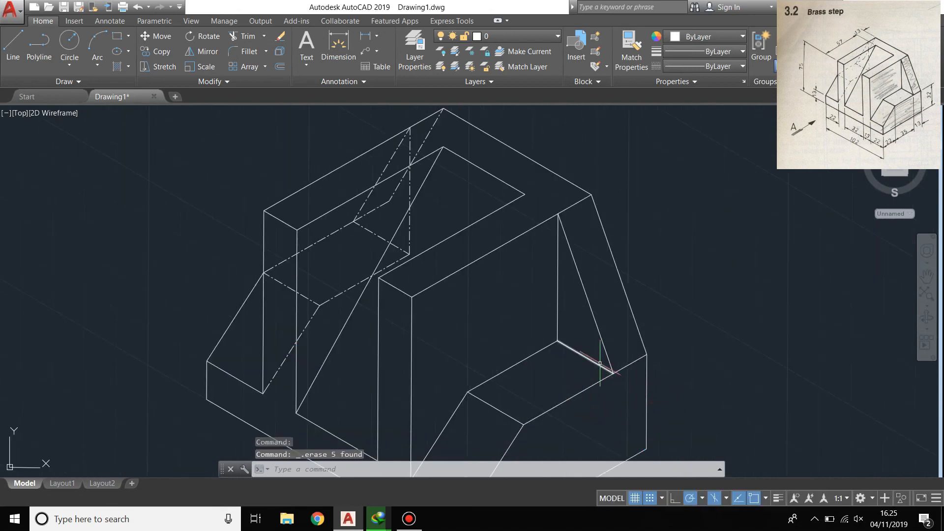
scroll(489, 320, down, 5)
scroll(571, 295, up, 3)
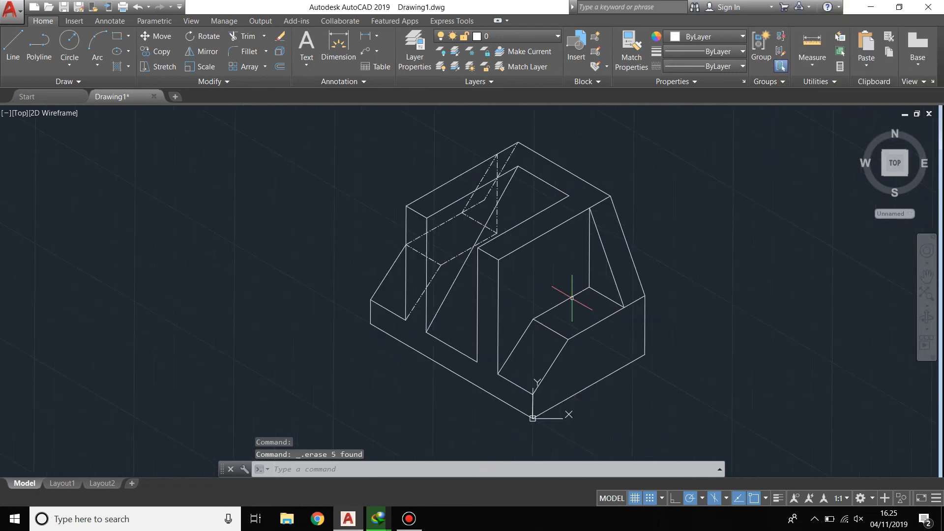